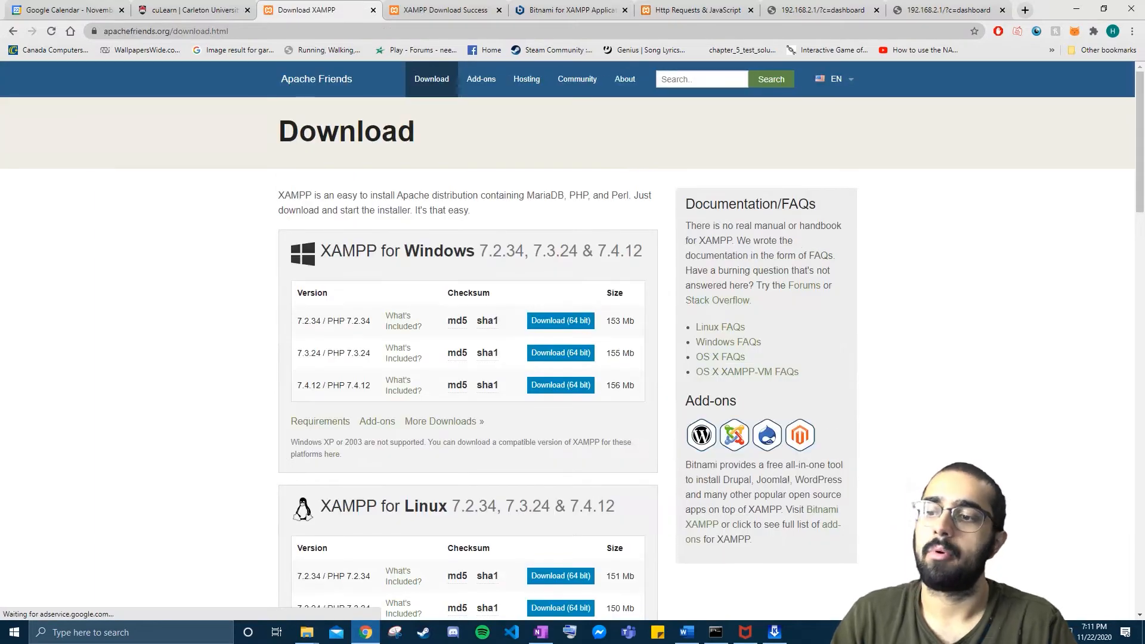
double_click(309, 385)
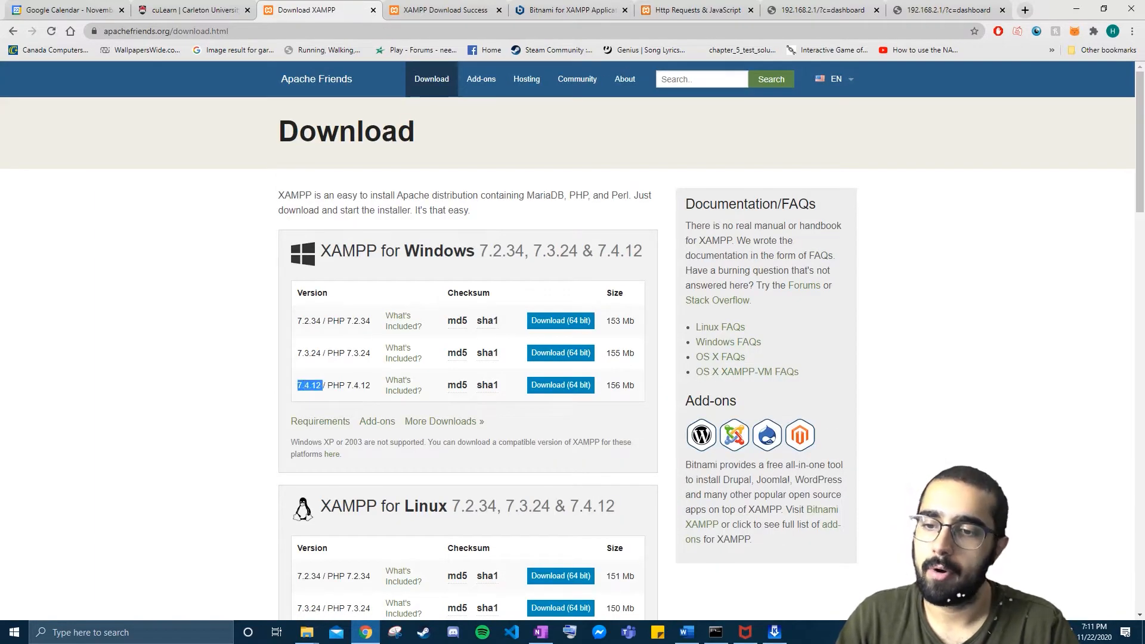
click(310, 385)
click(561, 386)
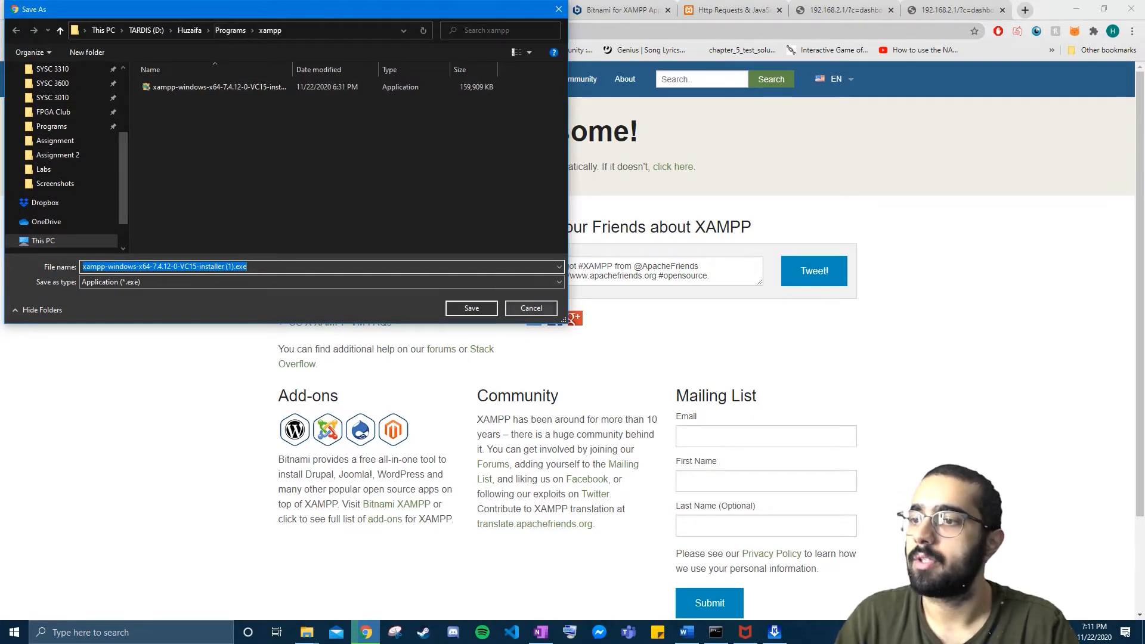
click(531, 307)
- Switch to File Explorer and run the xampp-windows-x64-7.4.12-0-VC15 installer from the xampp folder inside Programs on the D: drive
mouse_move(307, 632)
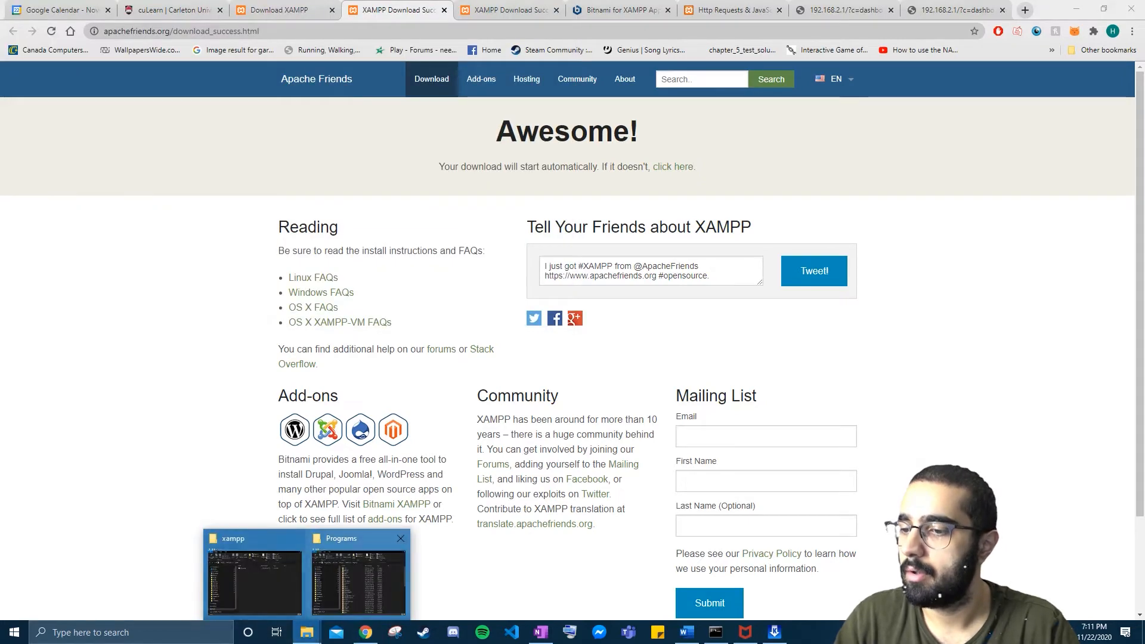
click(258, 572)
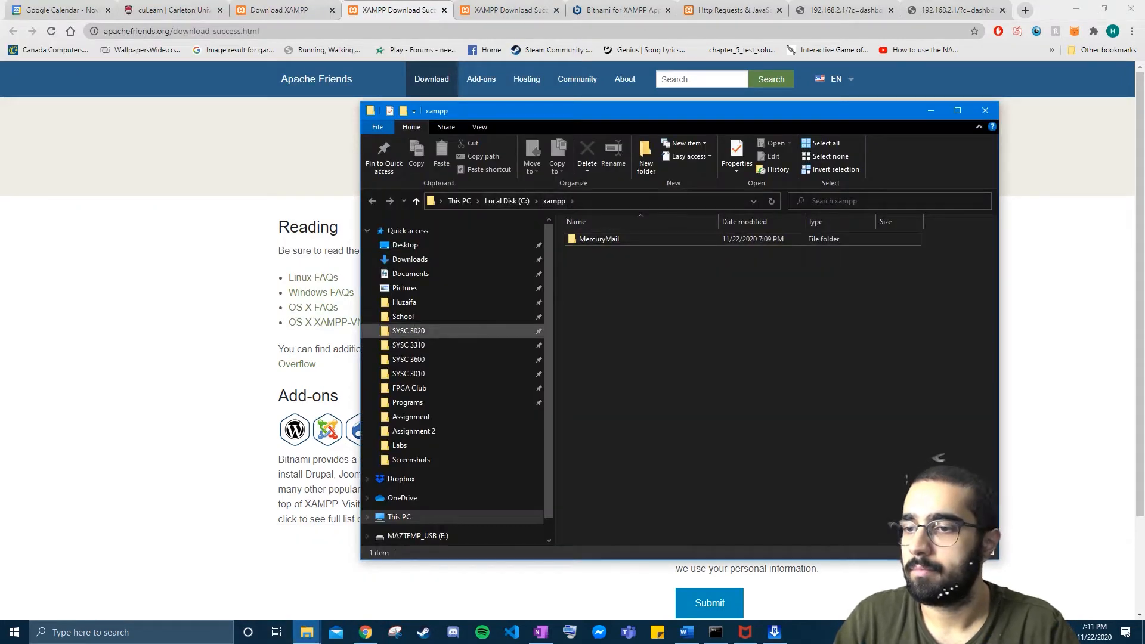
click(405, 303)
double_click(594, 439)
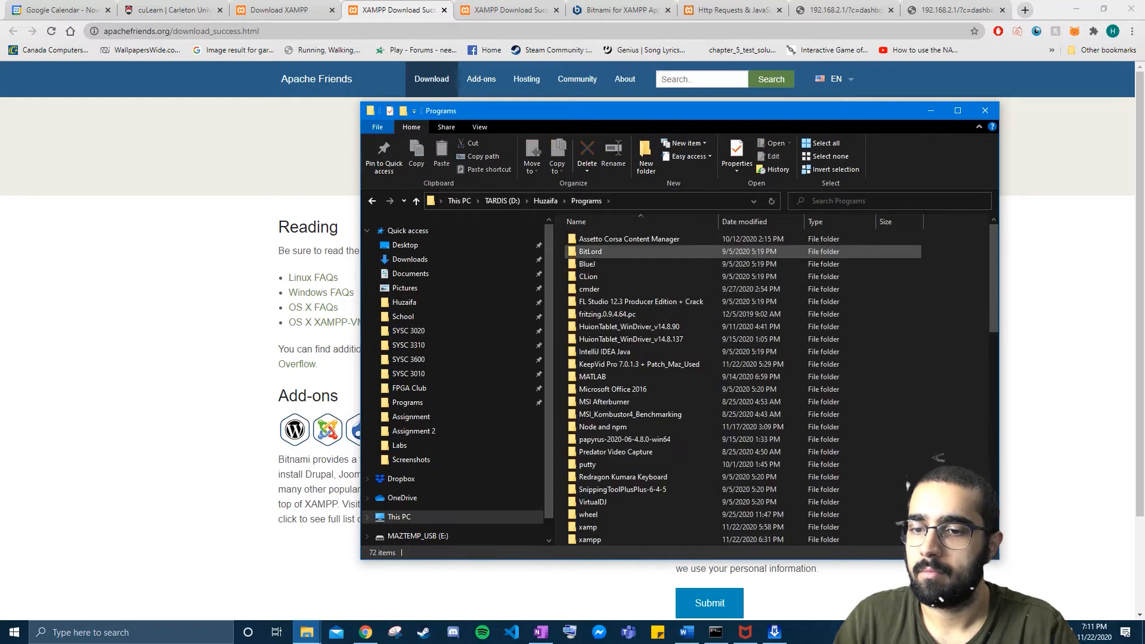
scroll(594, 440, down, 8)
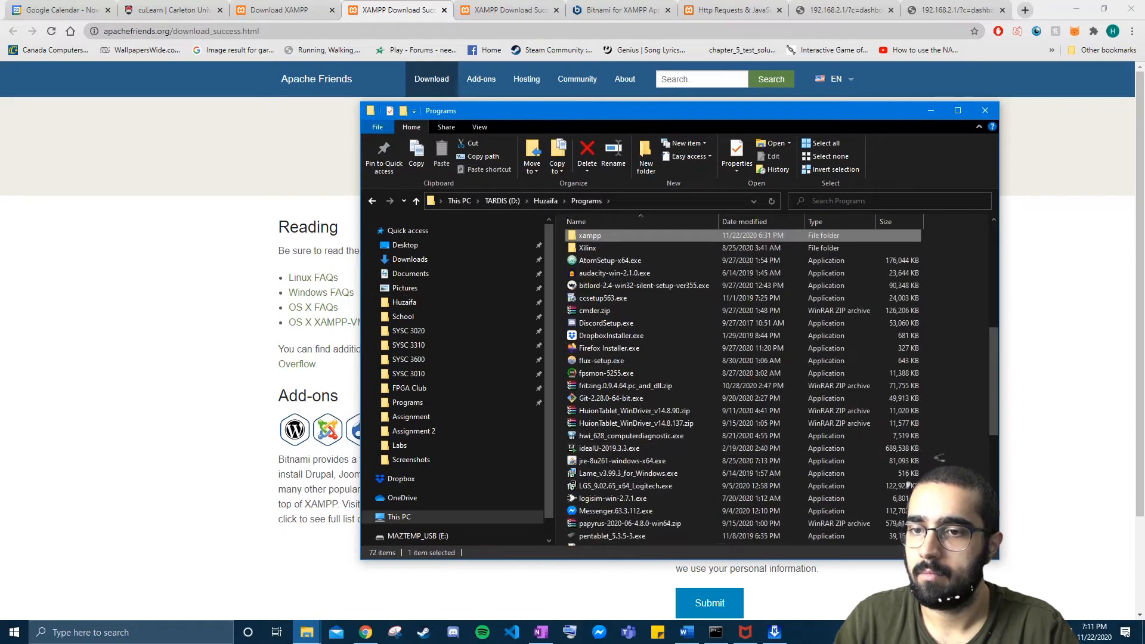
double_click(594, 237)
double_click(594, 239)
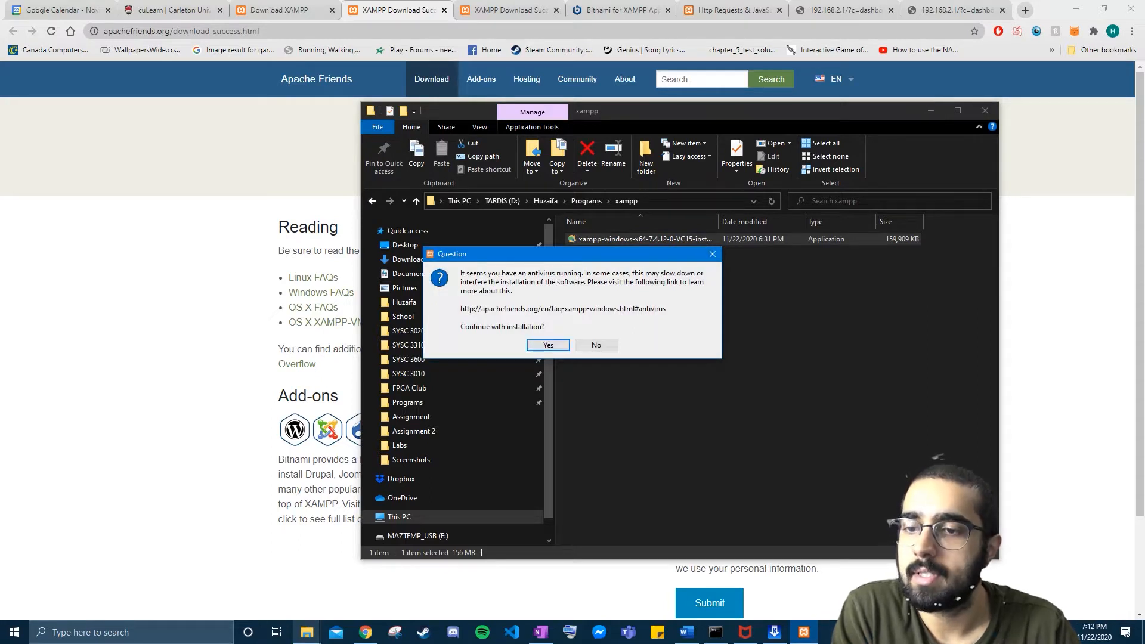
- Accept the antivirus and User Account Control notices, and continue through the setup wizard with all components selected
key(Return)
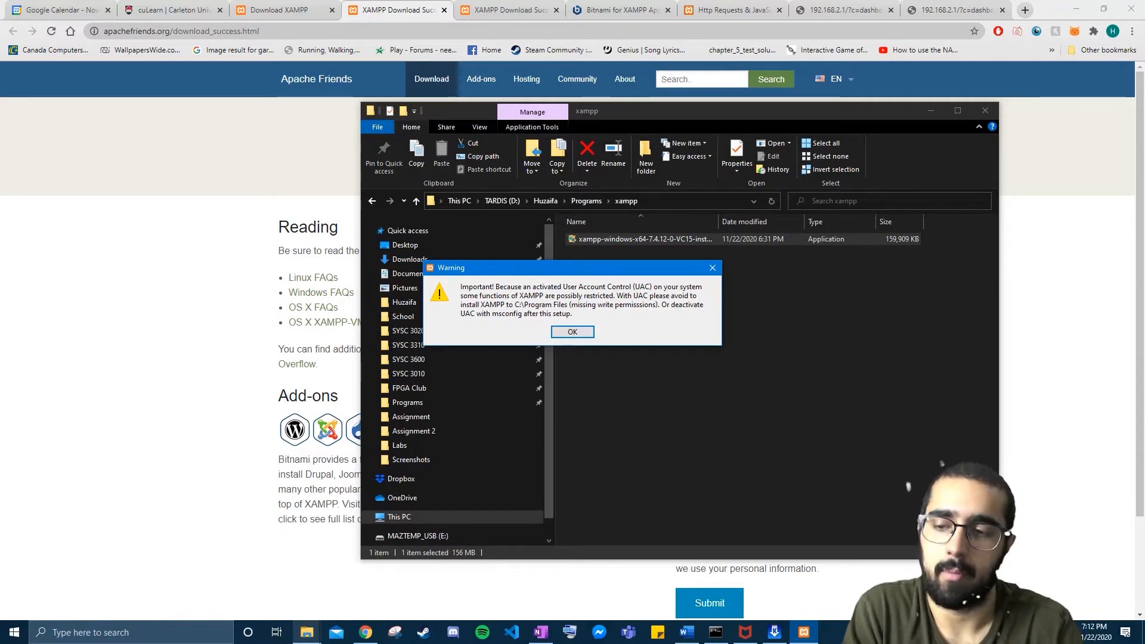
key(Return)
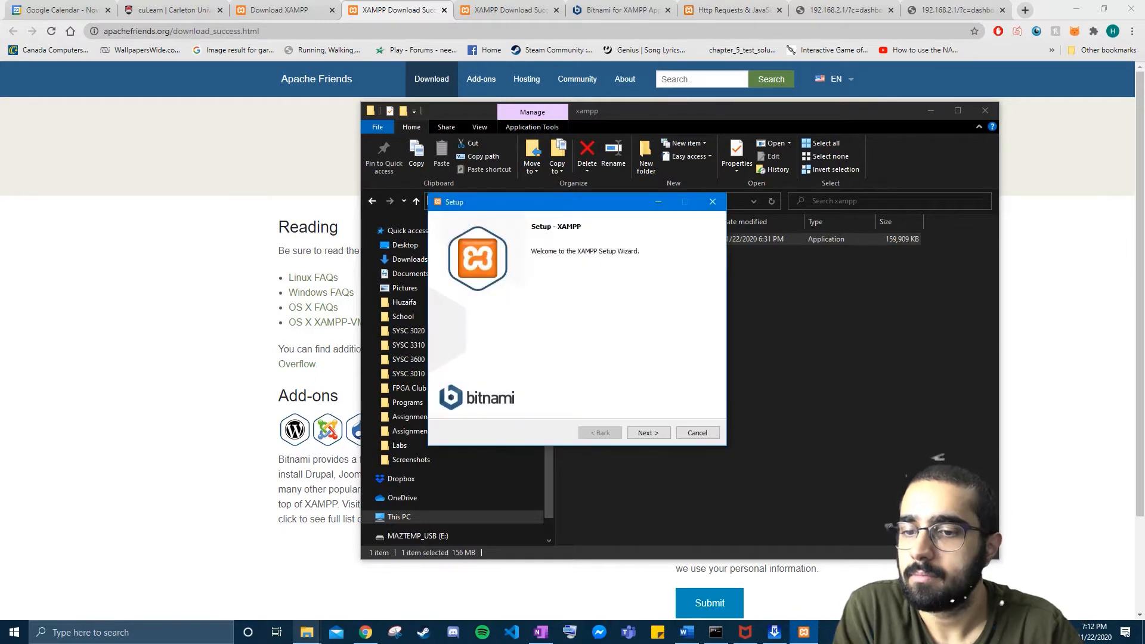
key(Return)
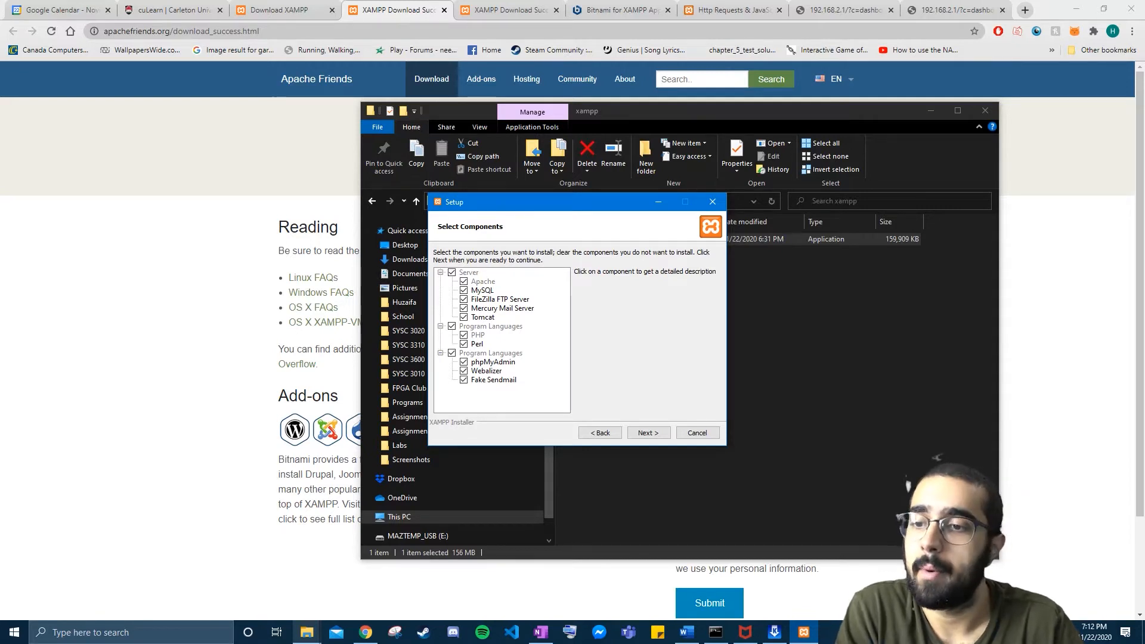
click(648, 433)
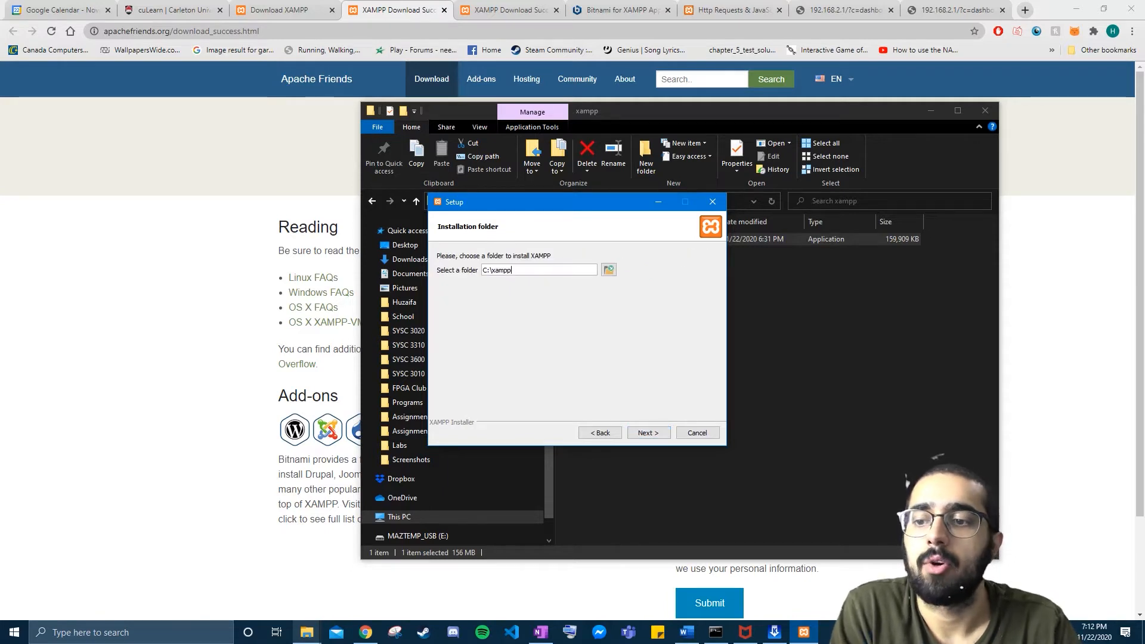
- Set the XAMPP installation folder to C:\xamppp and continue to the language page
drag(486, 271, 508, 270)
click(510, 270)
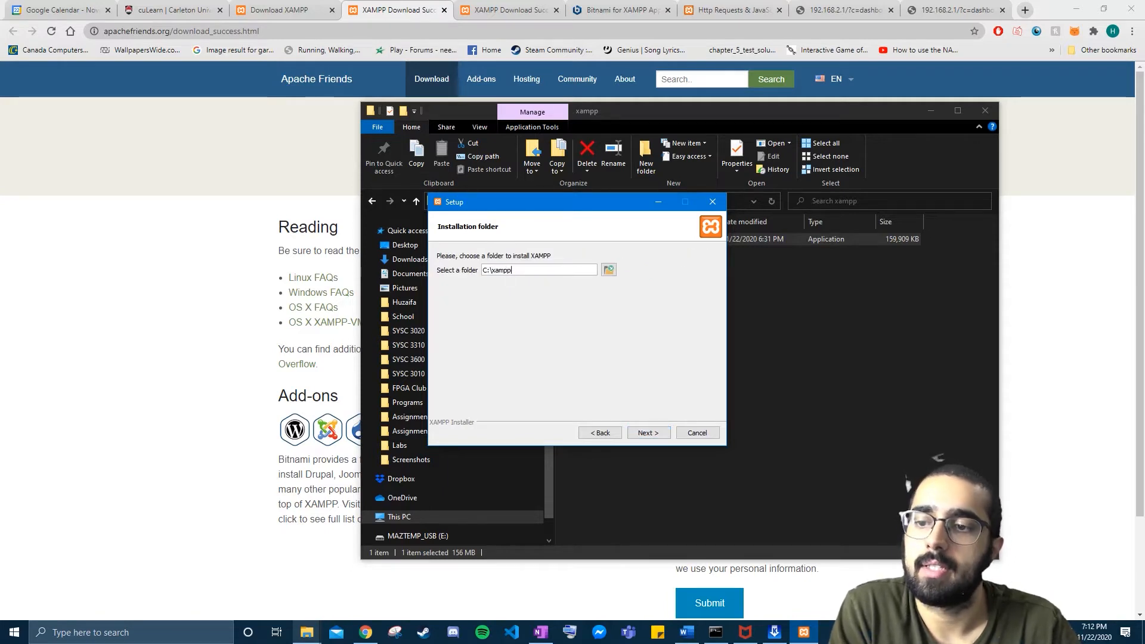
click(493, 270)
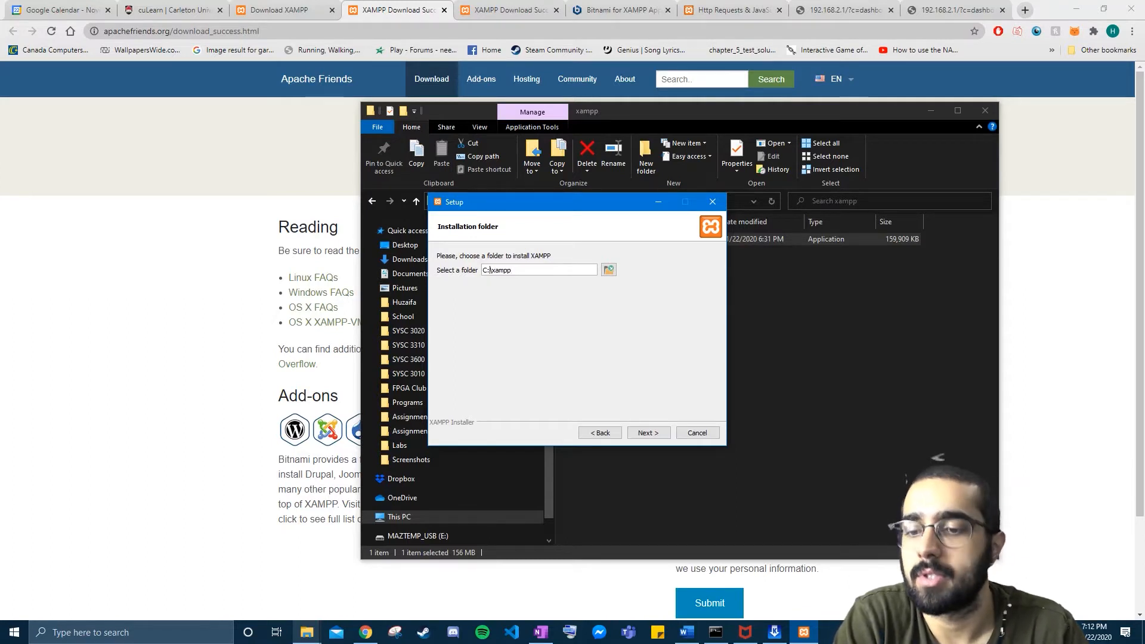
click(649, 433)
click(570, 319)
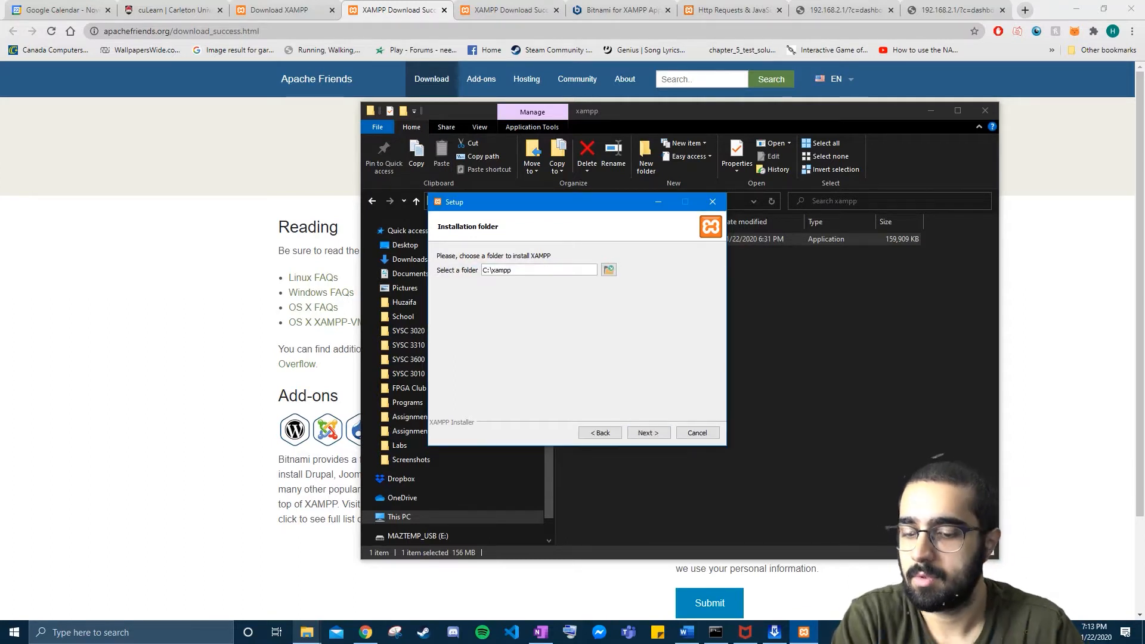
text(p)
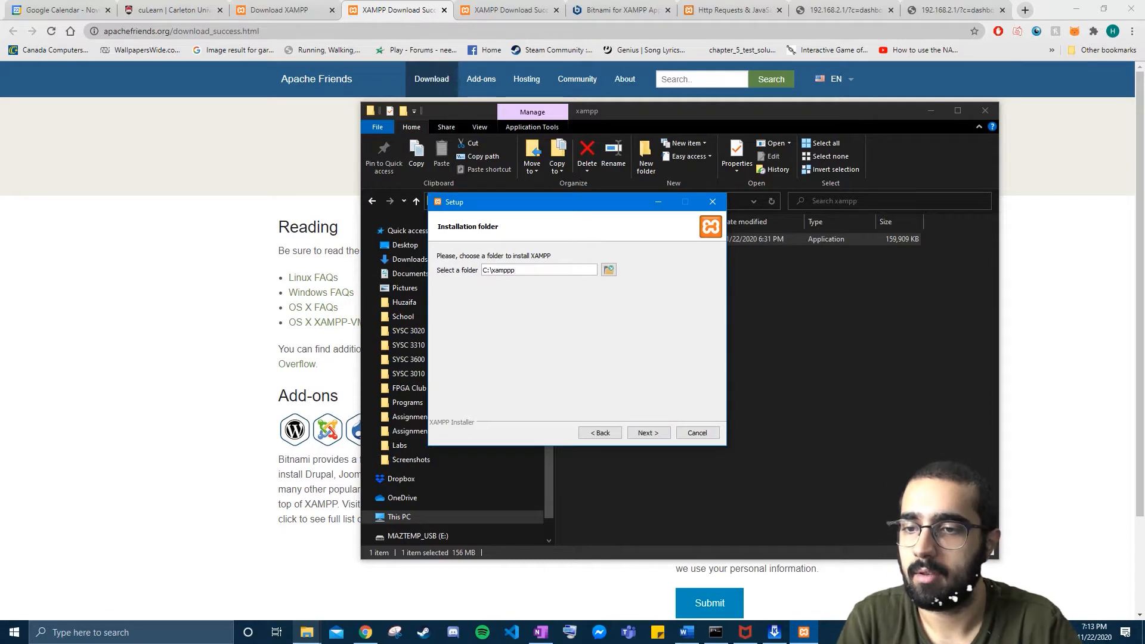
key(Return)
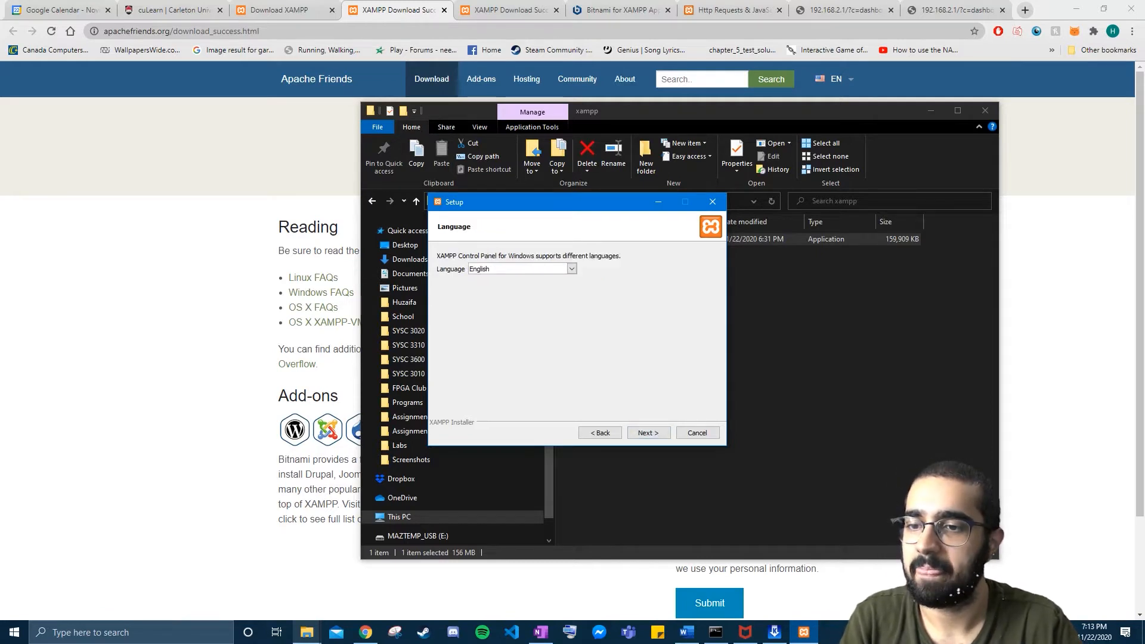
- Keep English as the language and the Bitnami information option enabled, and start installing XAMPP
key(Return)
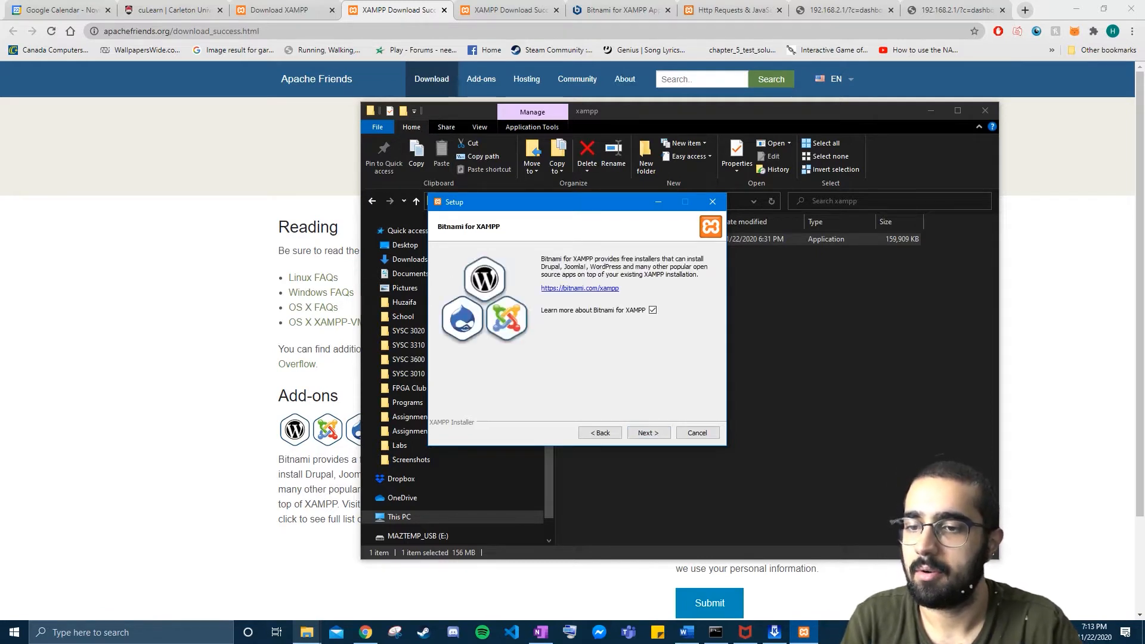
key(Return)
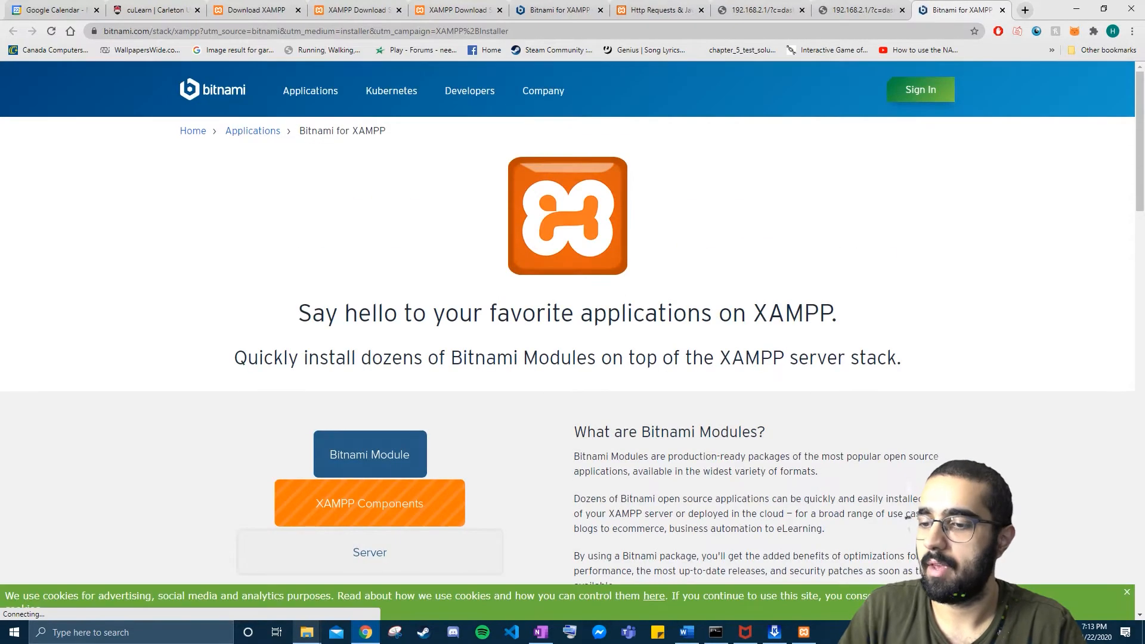
key(alt+Tab)
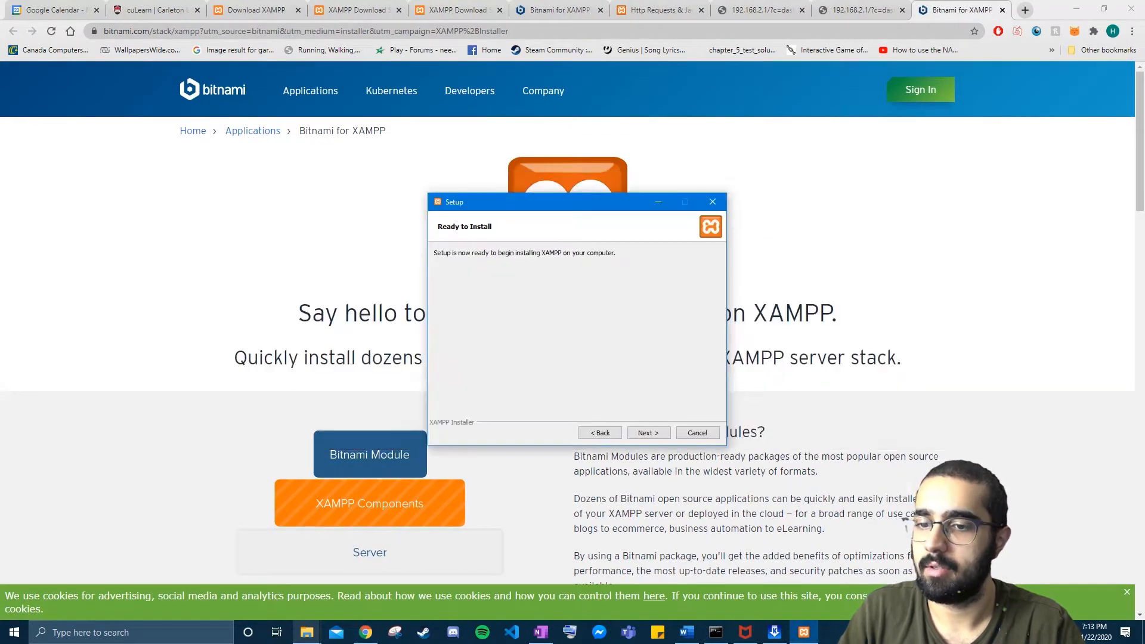
click(649, 433)
- Close the Bitnami for XAMPP web page and show the XAMPP server notes in OneNote in full-page view
key(alt+Tab)
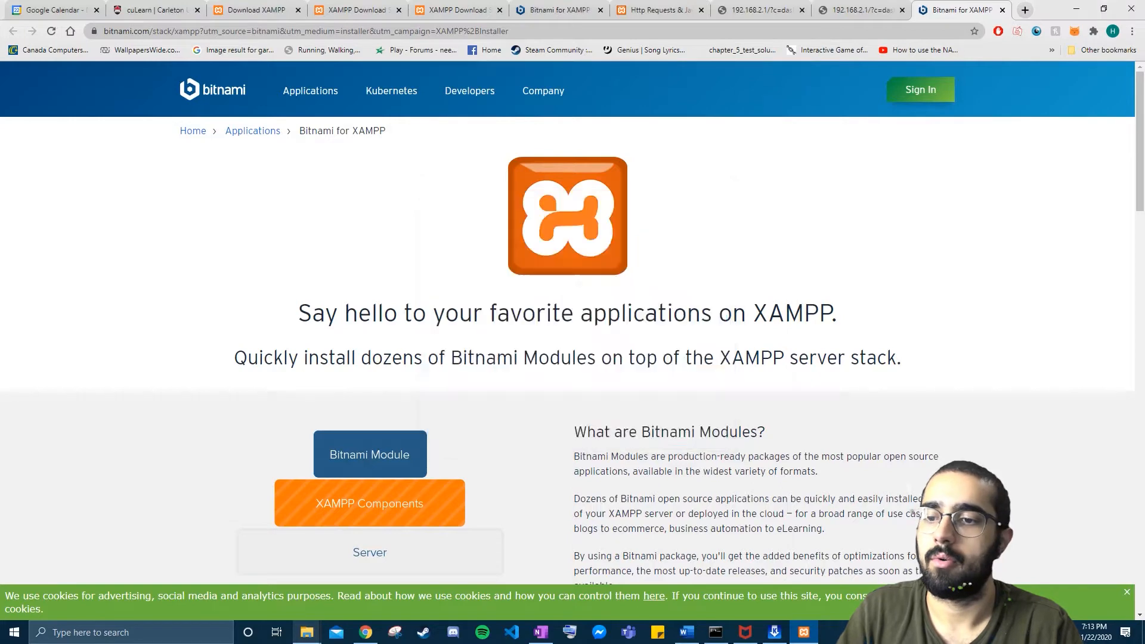
click(1002, 10)
key(alt+Tab)
key(alt+Tab)
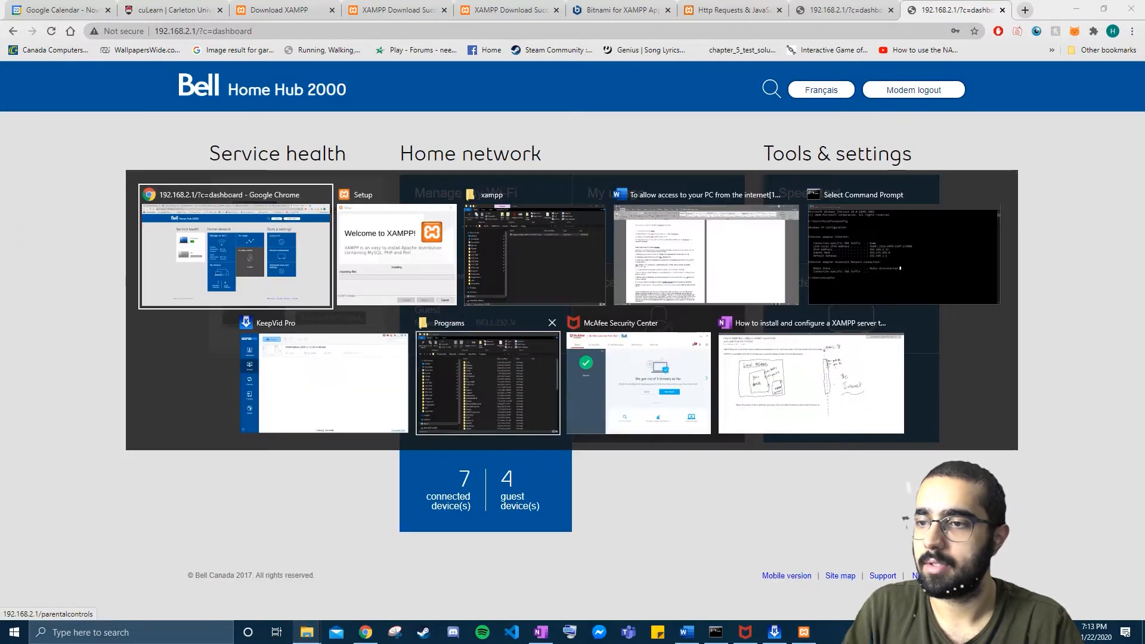
key(alt+Tab)
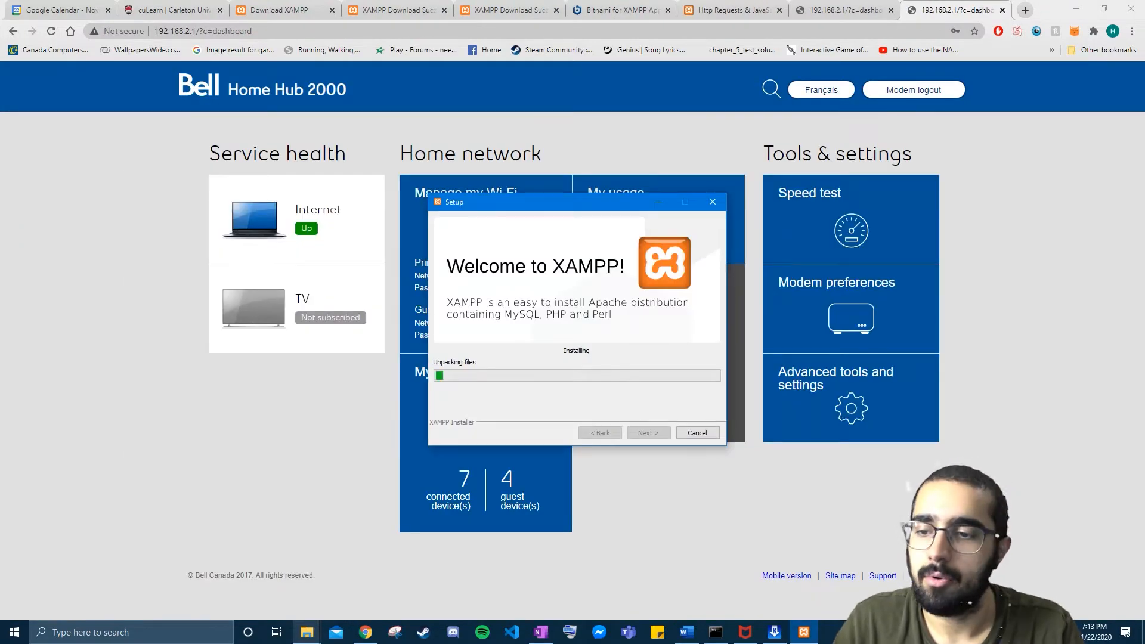
key(alt+Tab)
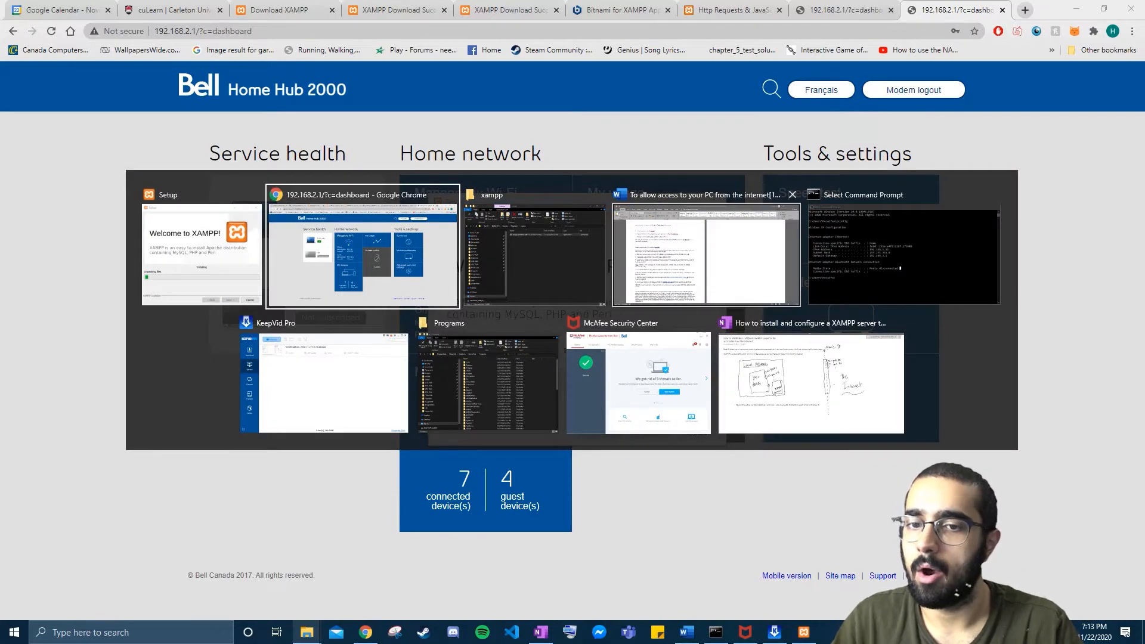
click(802, 382)
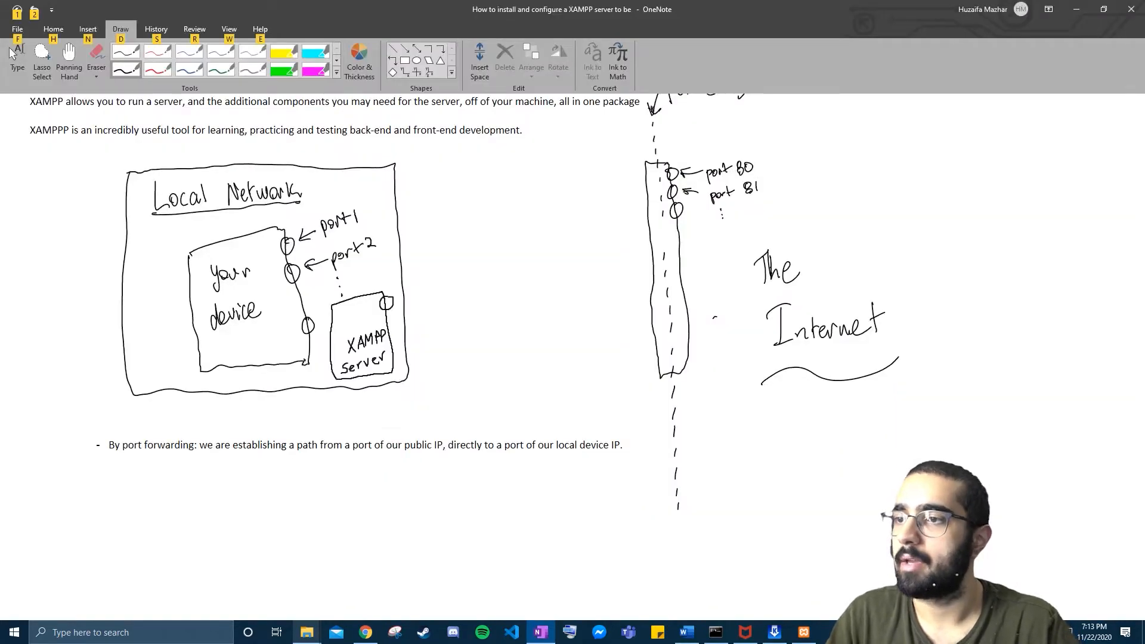
key(F11)
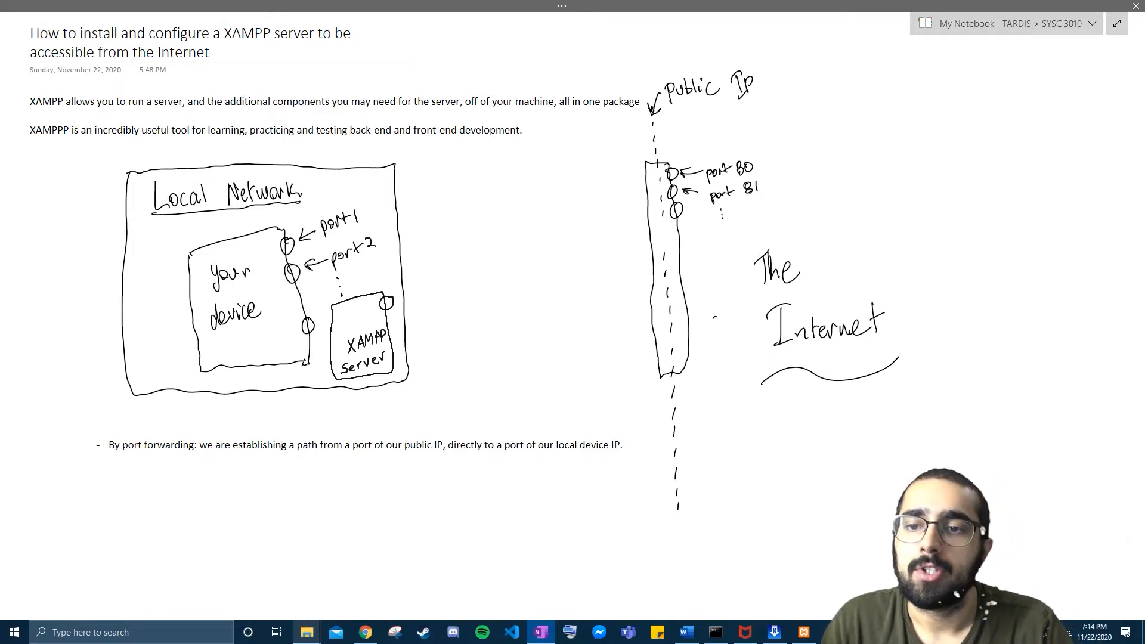
- Underline "Public IP" in red and draw red arrows from its third port through the XAMPP server's port to your device's lowest port
drag(675, 105, 751, 99)
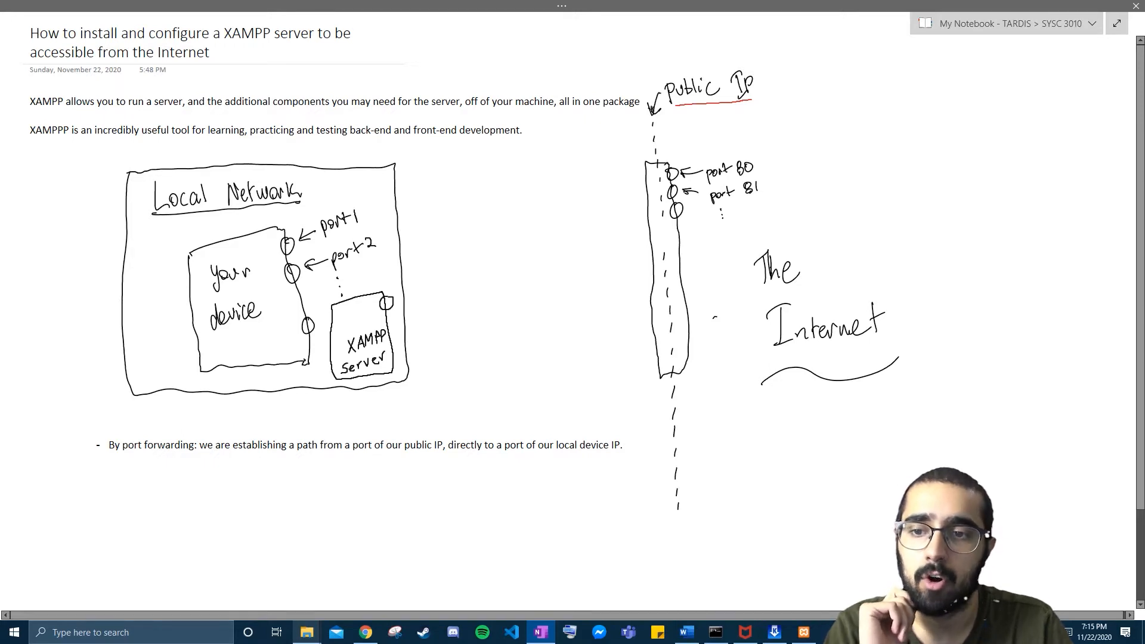
drag(676, 210, 391, 305)
drag(392, 305, 409, 314)
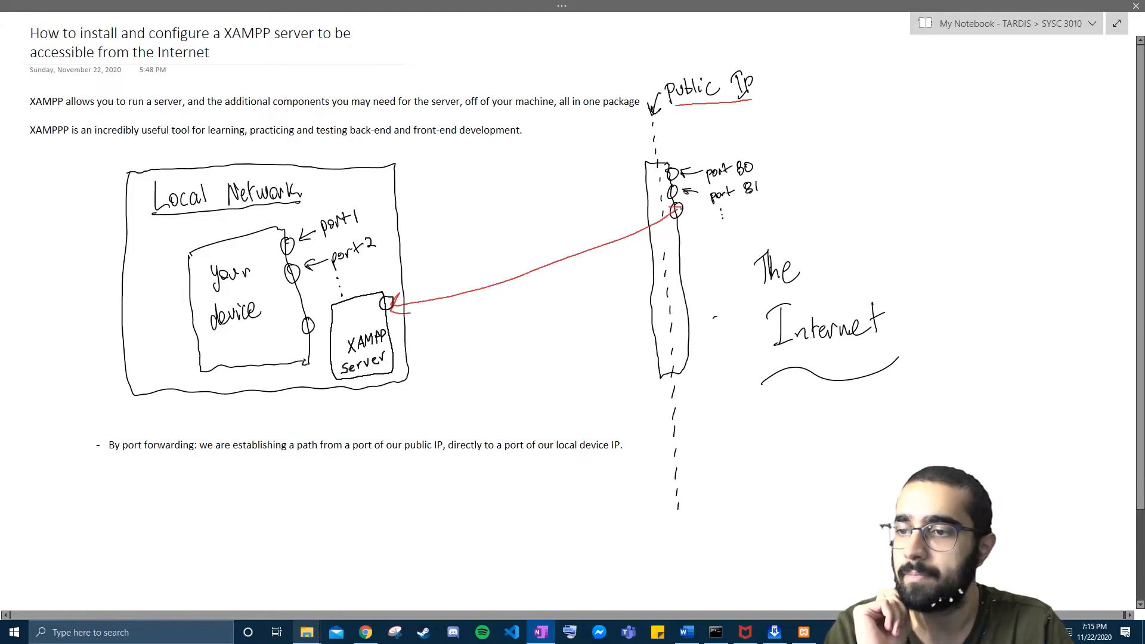
drag(680, 209, 678, 227)
drag(381, 306, 311, 325)
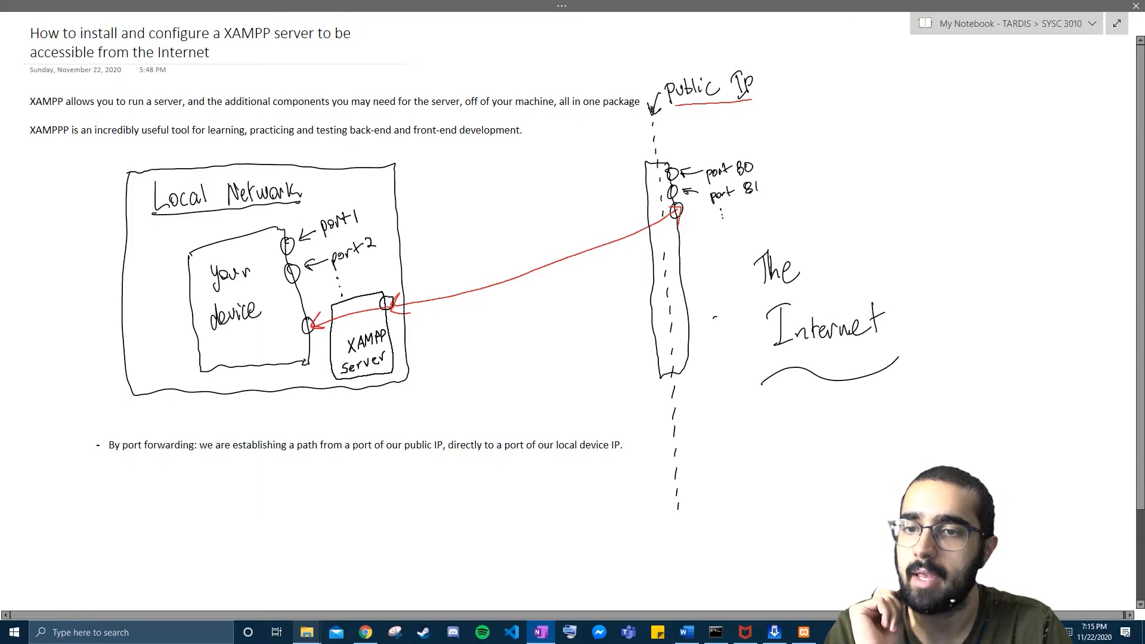
mouse_move(673, 213)
mouse_down()
mouse_move(396, 315)
mouse_move(496, 292)
mouse_move(310, 317)
mouse_up()
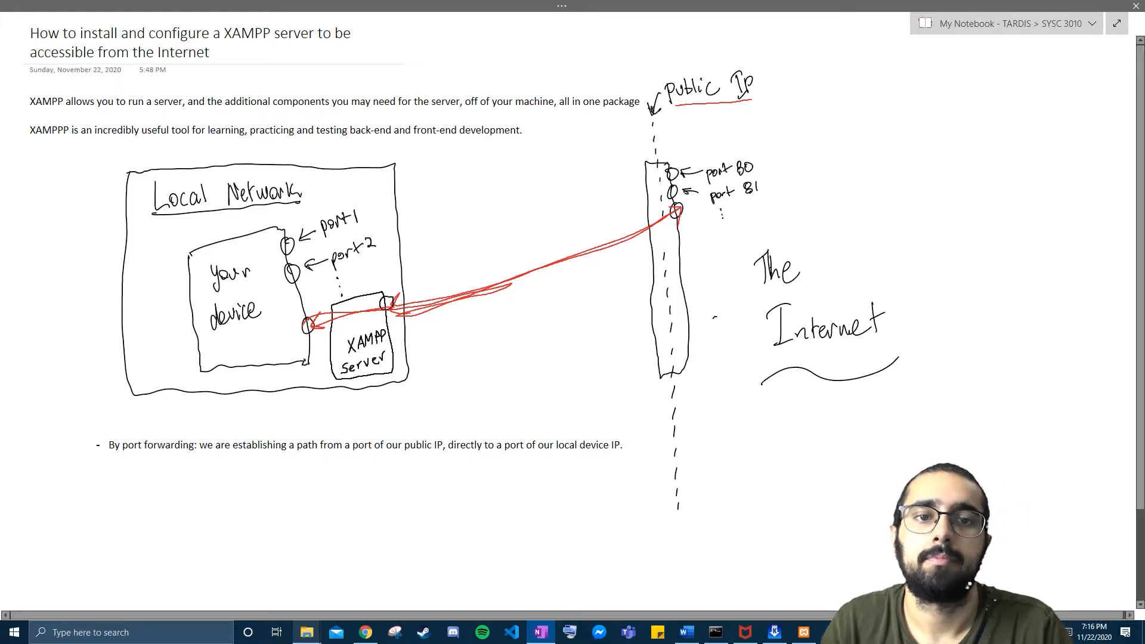
- Return to the XAMPP setup, finish it with the Control Panel set to start, and move the Control Panel over the notes
key(alt+Tab)
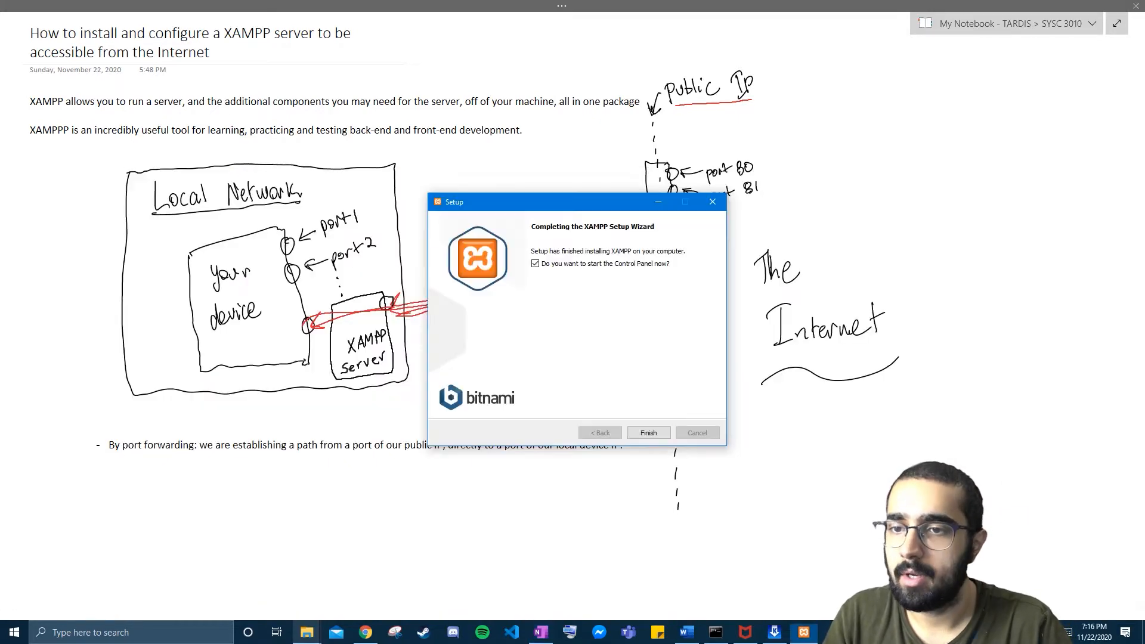
click(649, 432)
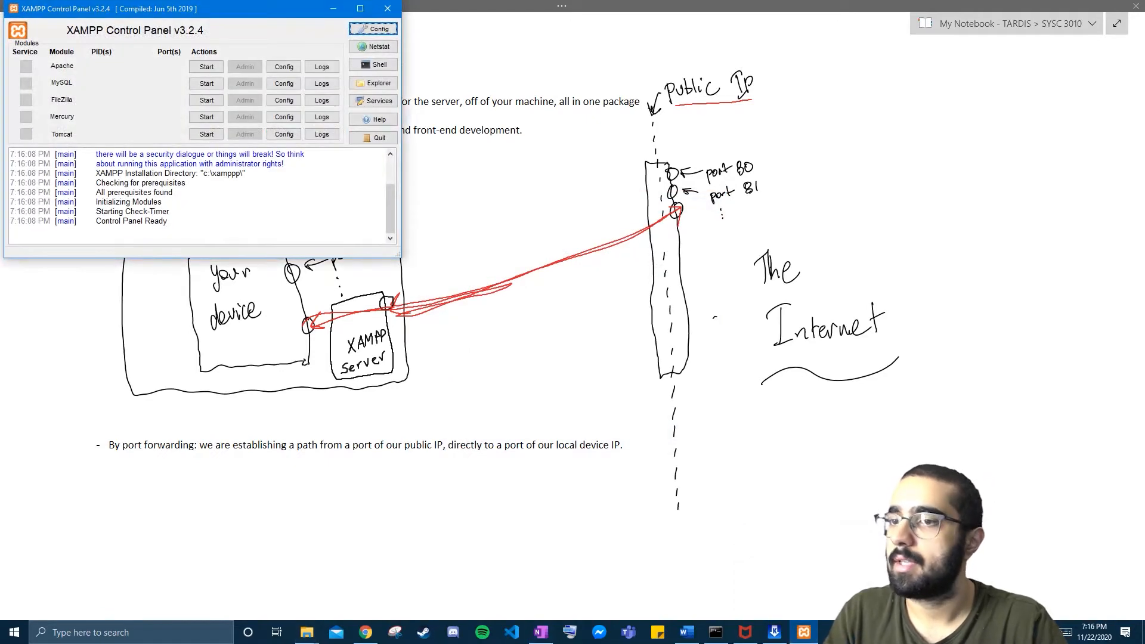
mouse_move(334, 118)
mouse_down()
mouse_move(666, 129)
mouse_move(714, 97)
mouse_up()
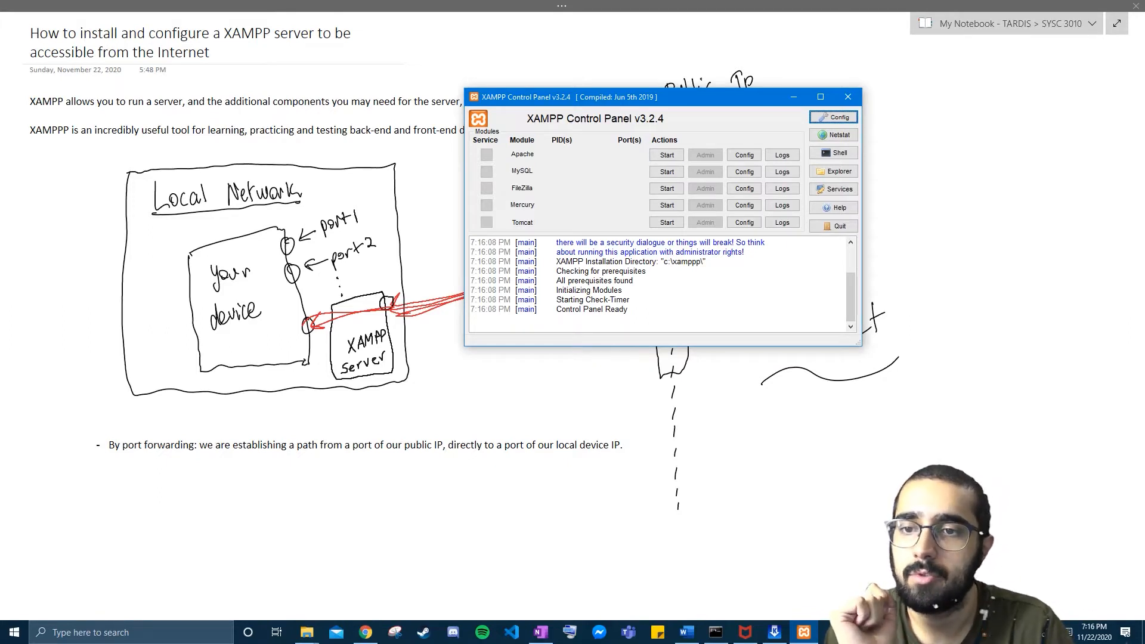
- Start the Apache and MySQL modules in the XAMPP Control Panel and move its window below the Public IP sketch
click(667, 155)
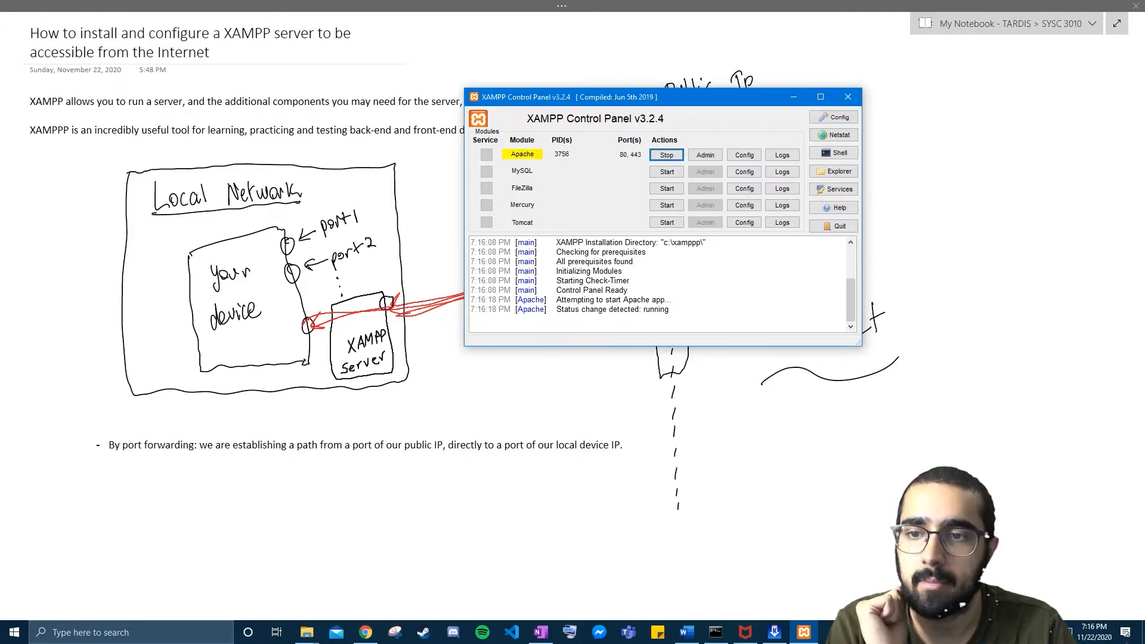
click(667, 172)
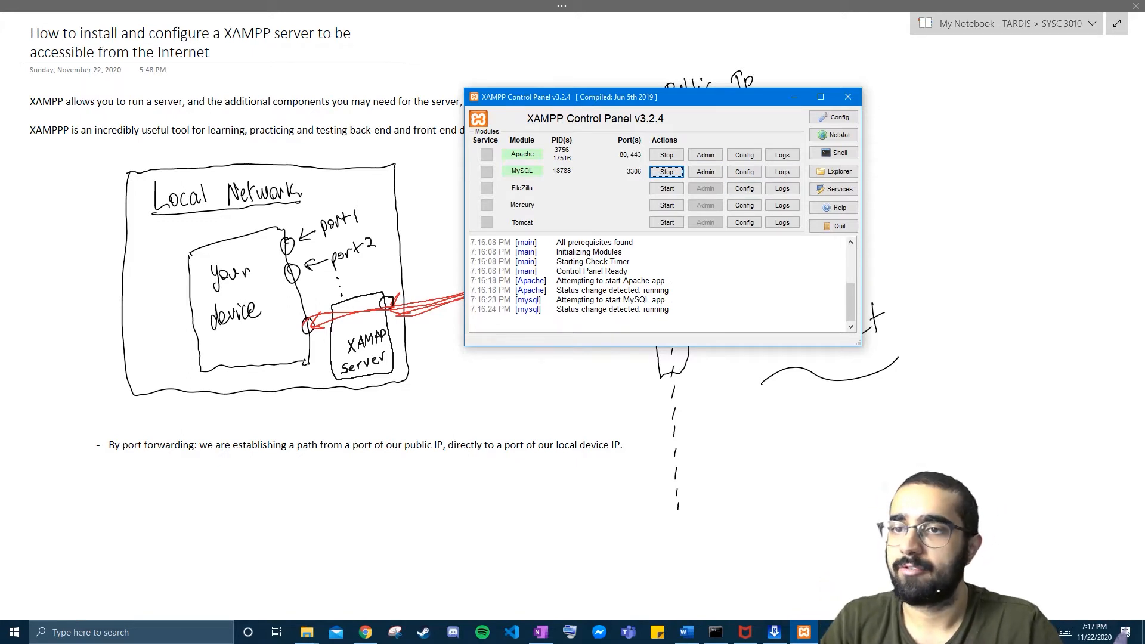
drag(686, 96, 713, 338)
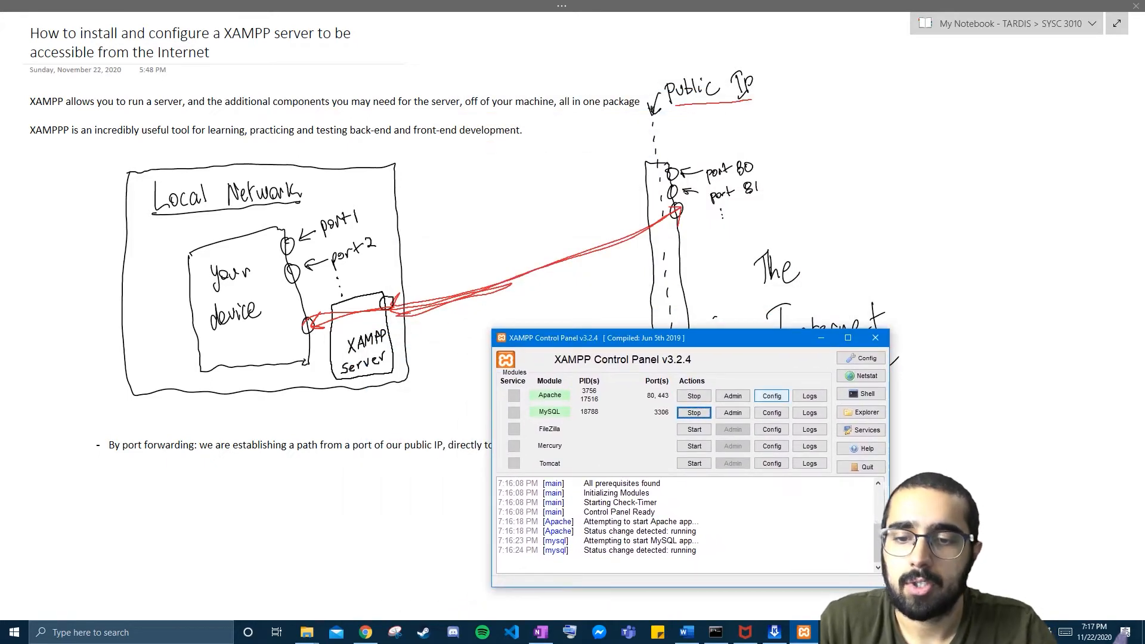
- Open Apache's httpd.conf from the XAMPP Control Panel, enlarge its window and search the file for 80
click(771, 396)
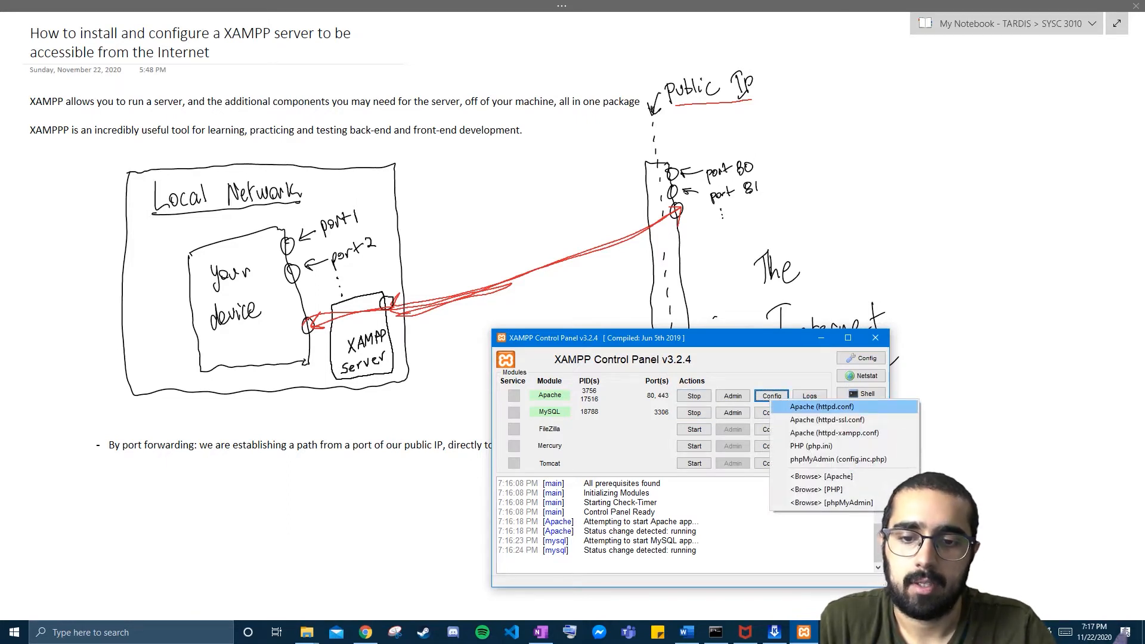
click(822, 406)
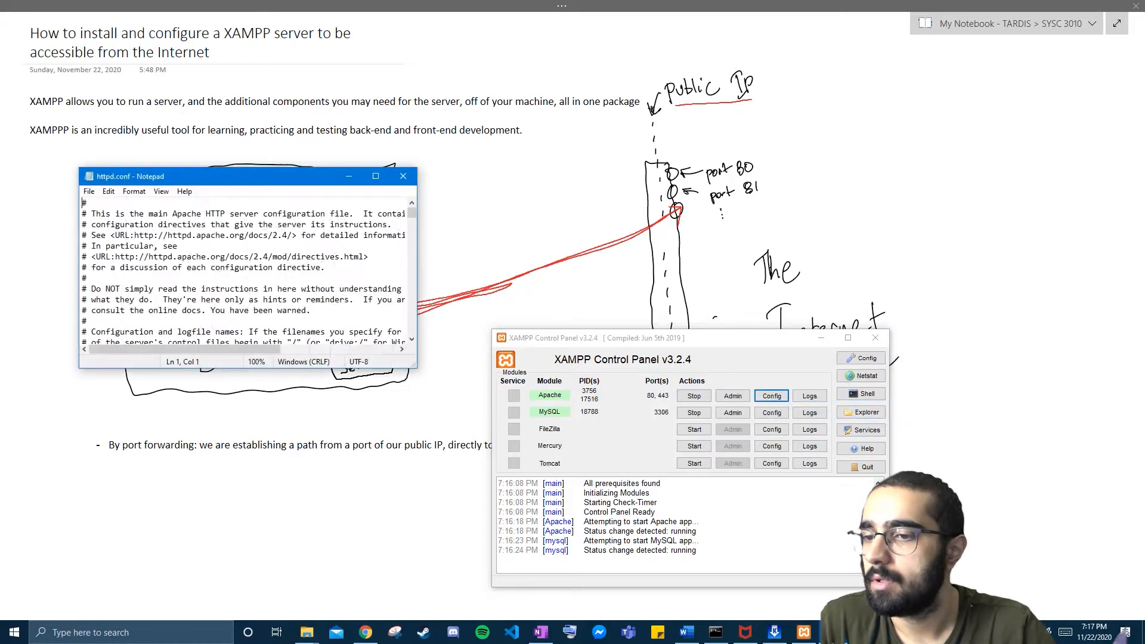
drag(417, 367, 560, 532)
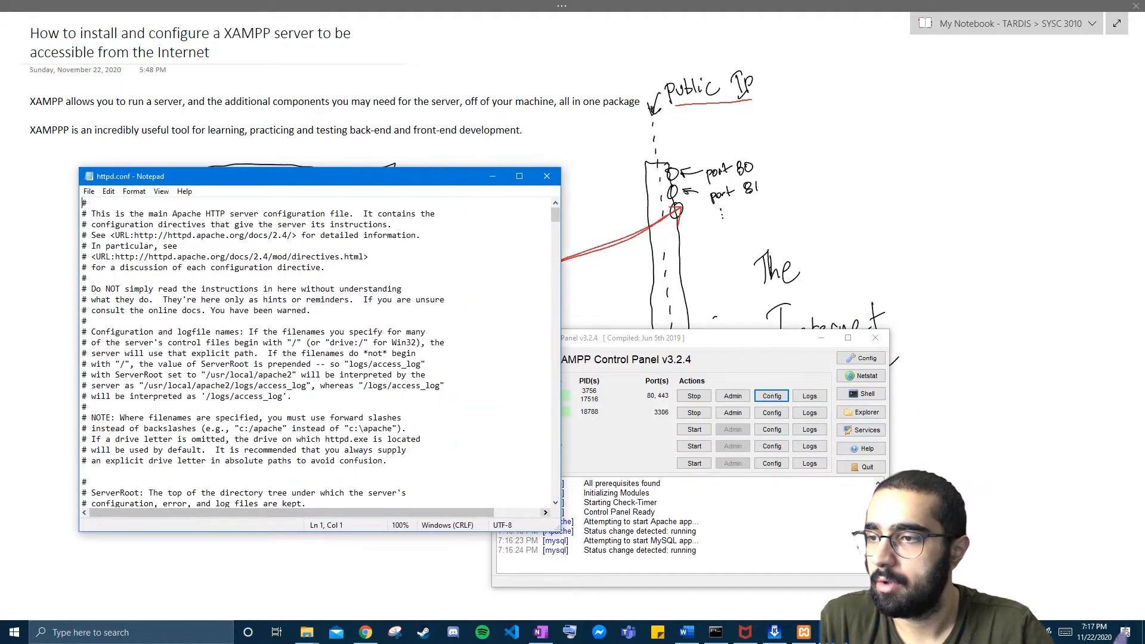
click(407, 428)
key(ctrl+f)
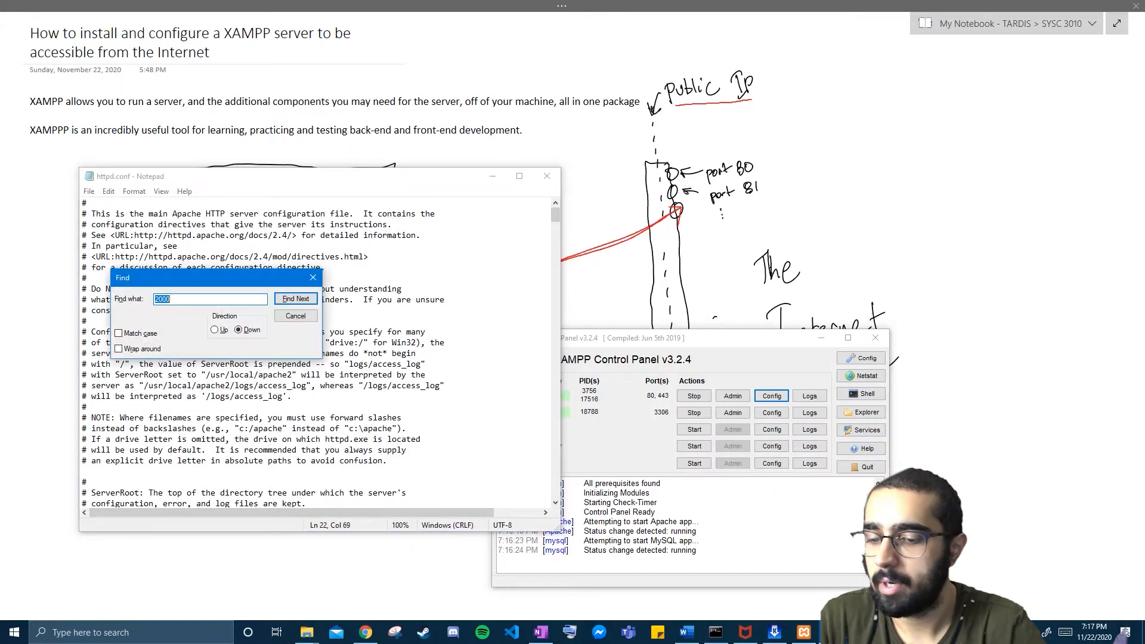
text(80)
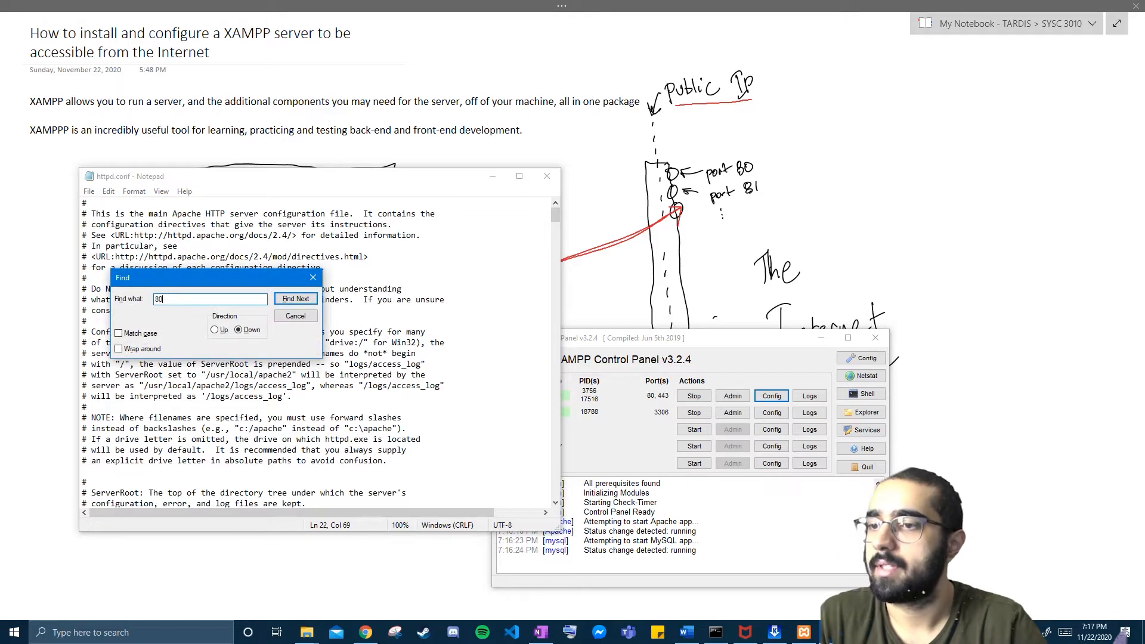
key(Return)
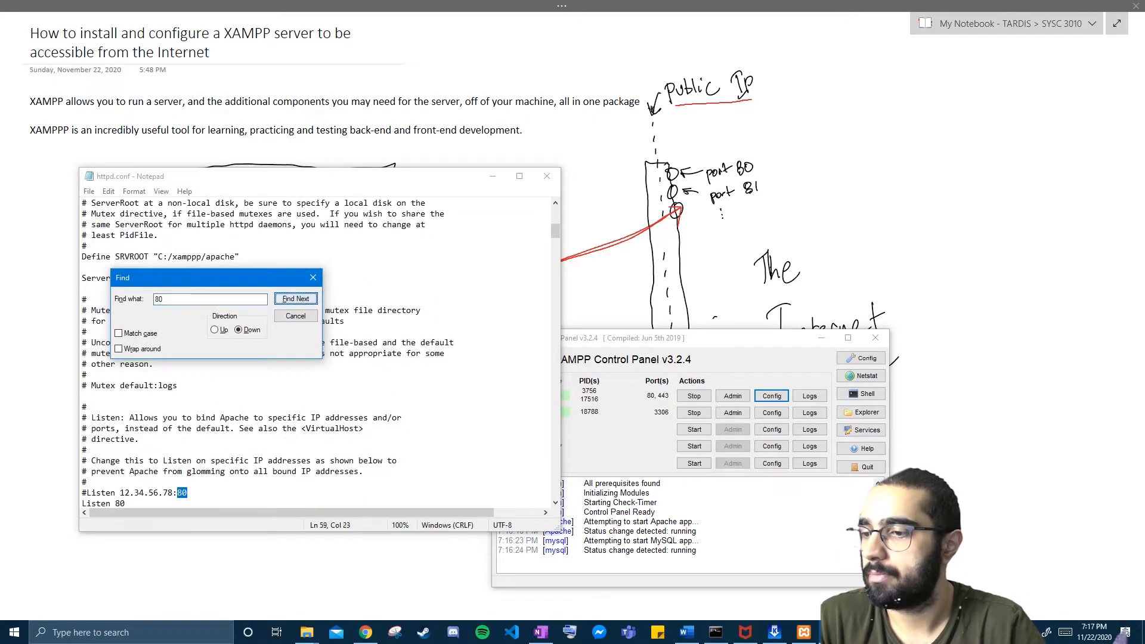
- Change the port in the uncommented Listen directive of httpd.conf to 2000
scroll(316, 352, down, 1)
click(125, 471)
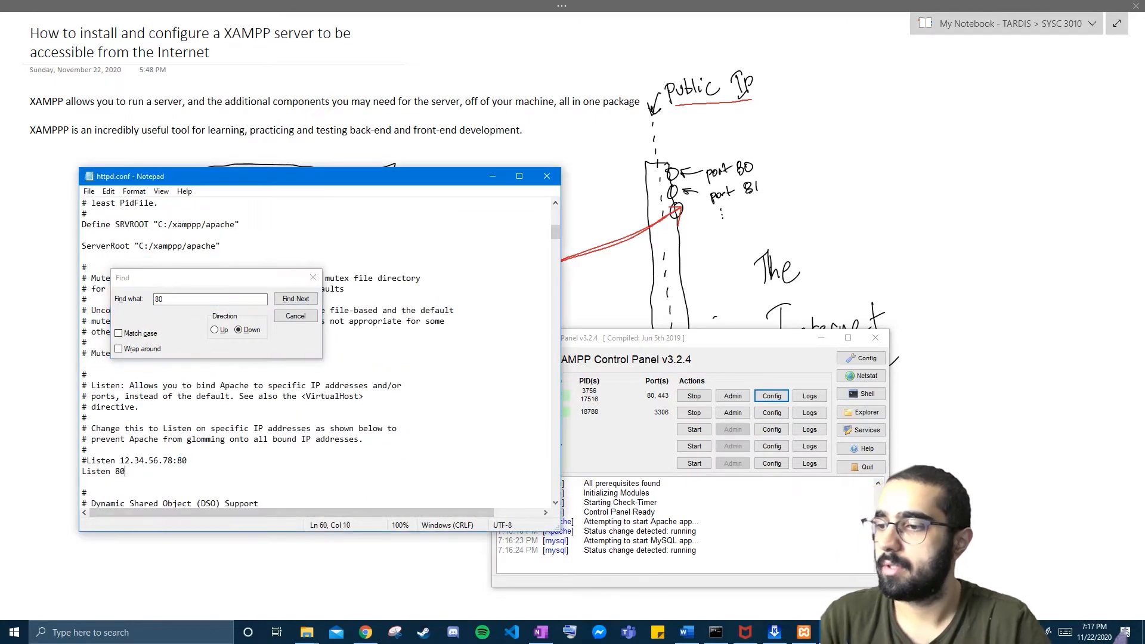
double_click(121, 471)
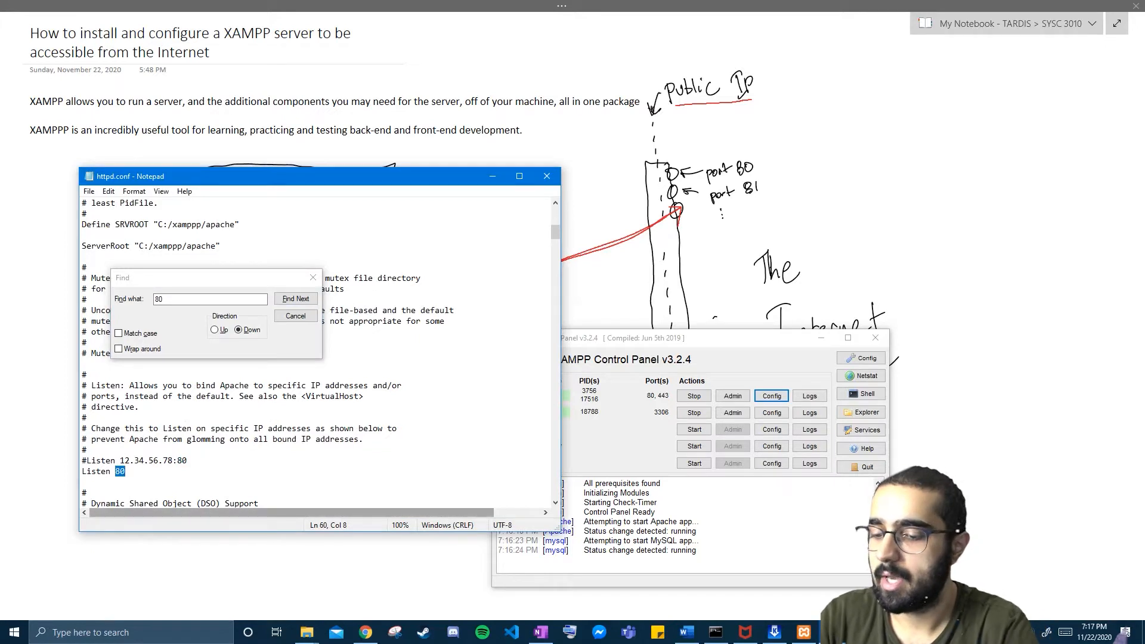
text(100)
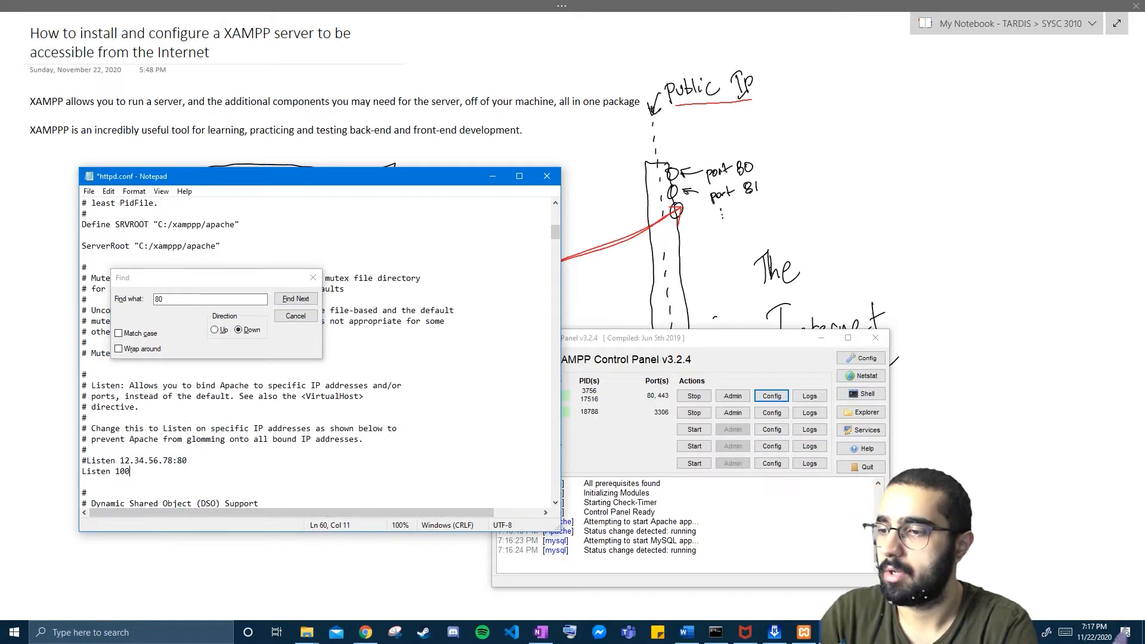
key(BackSpace)
key(BackSpace)
key(BackSpace)
text(2000)
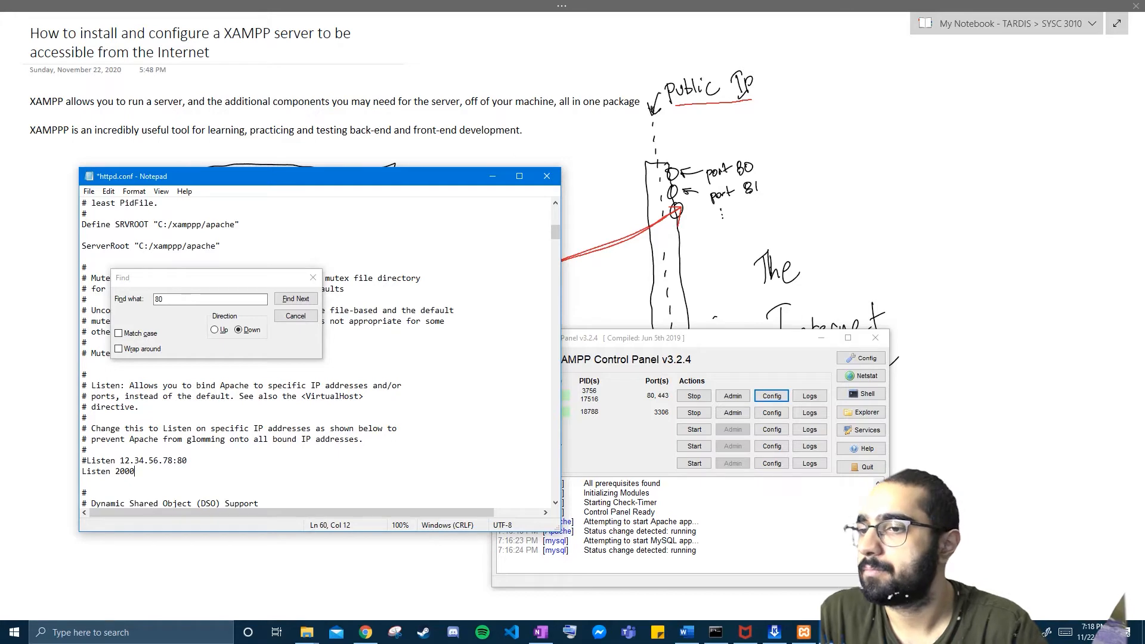
- Find the next occurrence of 80 and change the ServerName directive to localhost:2000
click(296, 299)
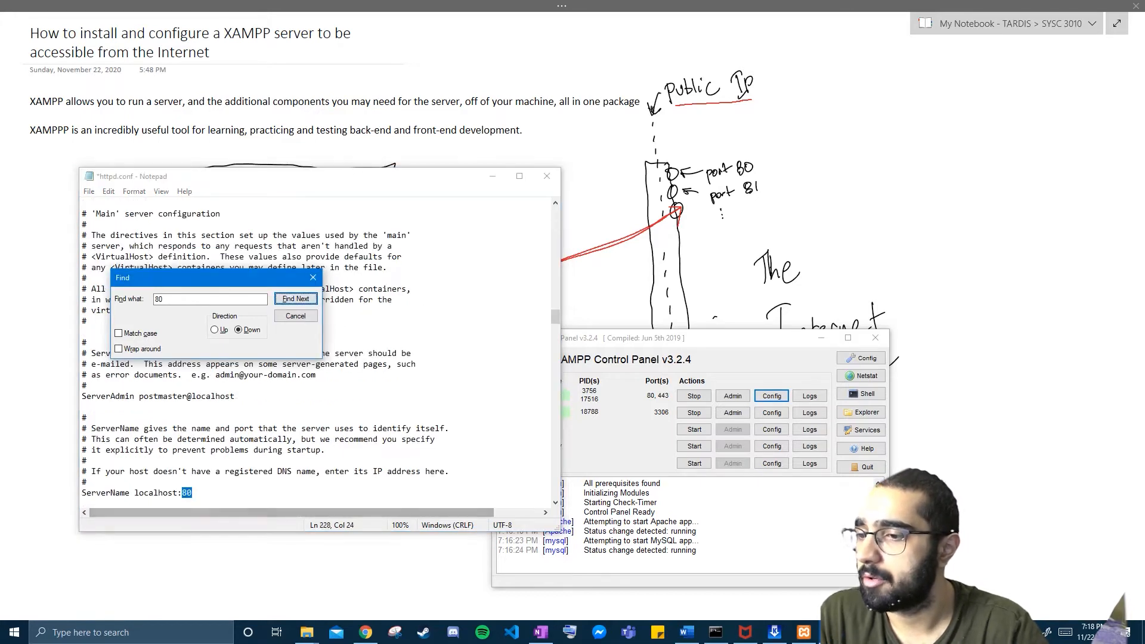
scroll(271, 471, down, 1)
click(112, 460)
click(192, 461)
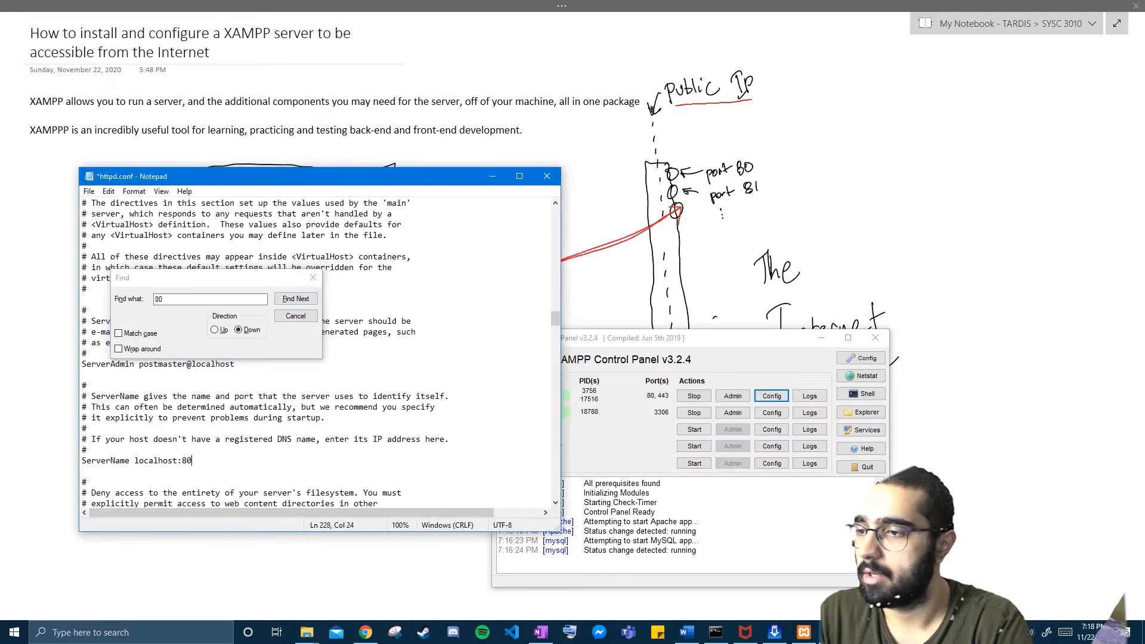
key(BackSpace)
key(BackSpace)
text(2000)
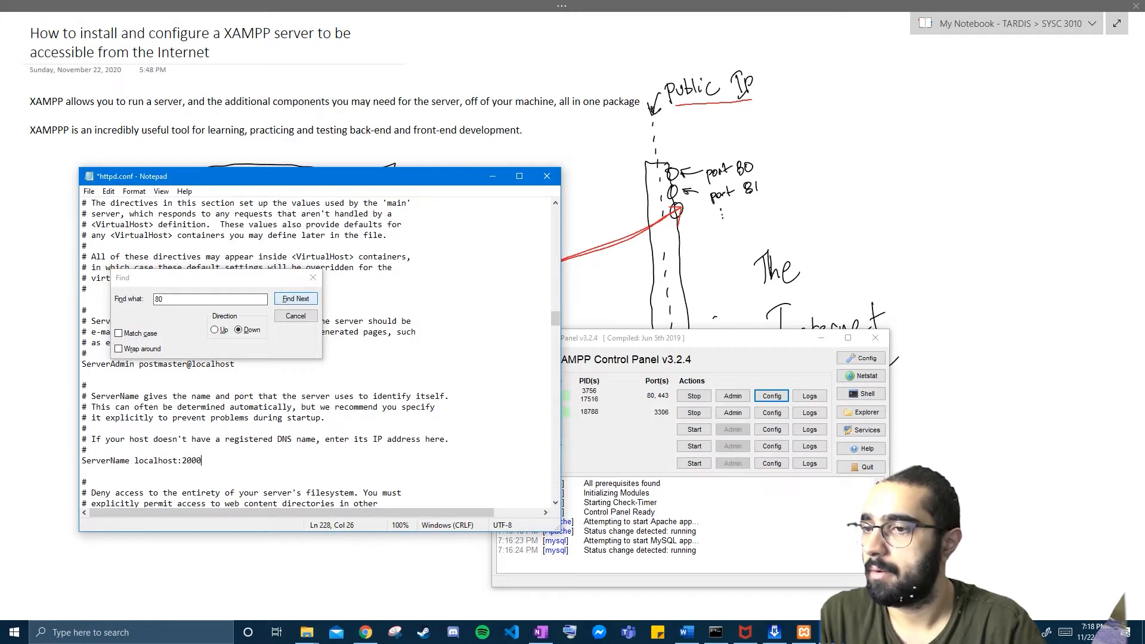
- Dismiss the search, then save and close httpd.conf
click(312, 278)
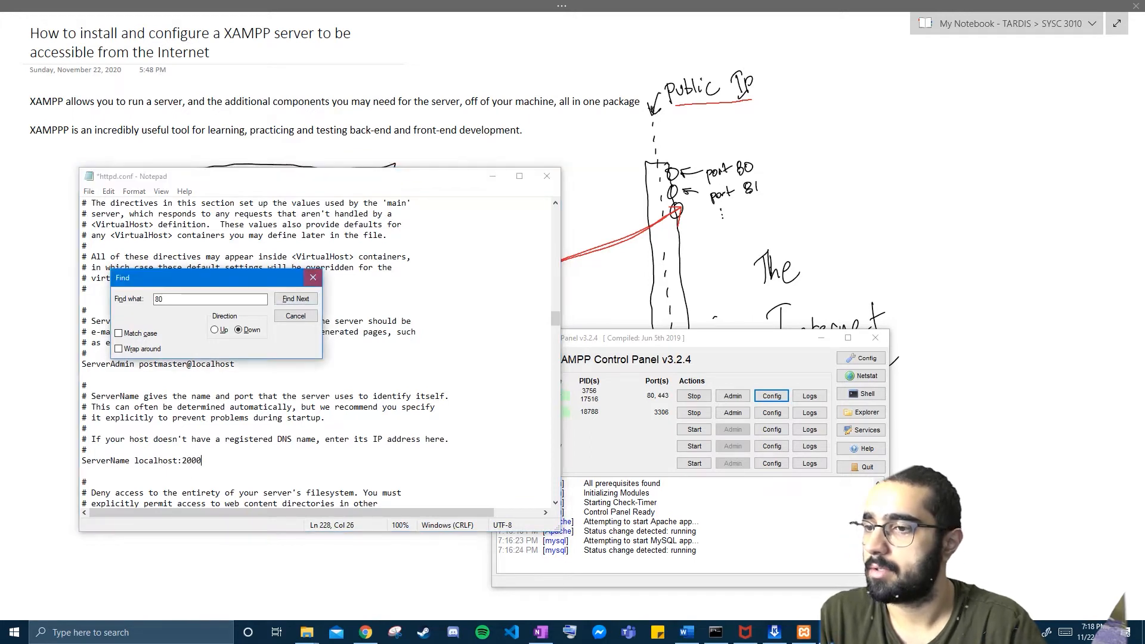
click(82, 300)
key(ctrl+s)
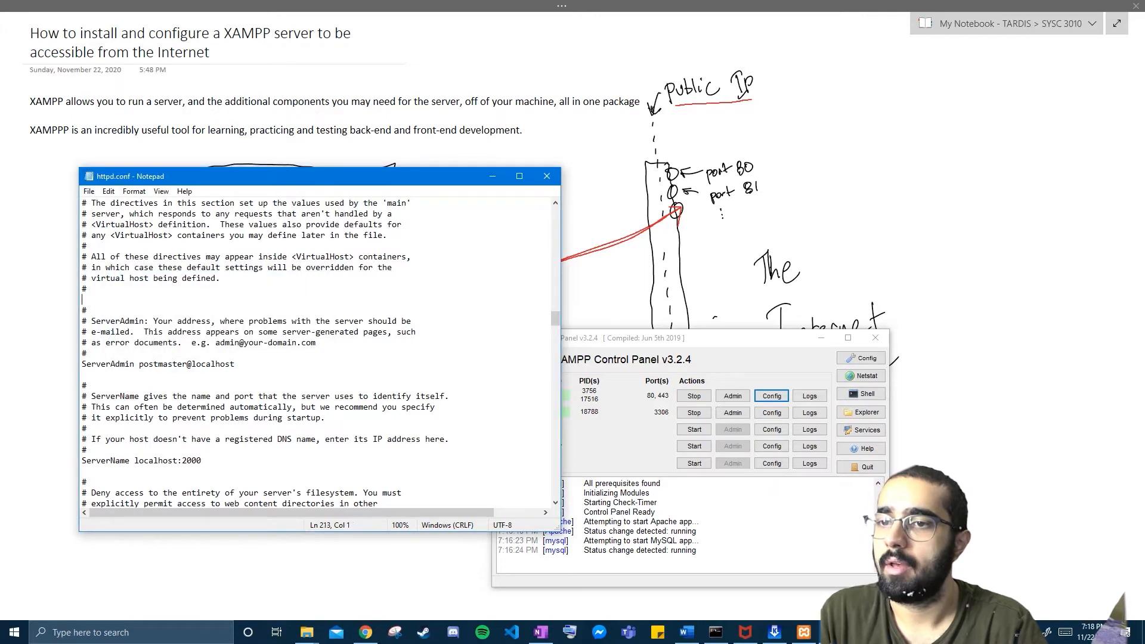
click(547, 176)
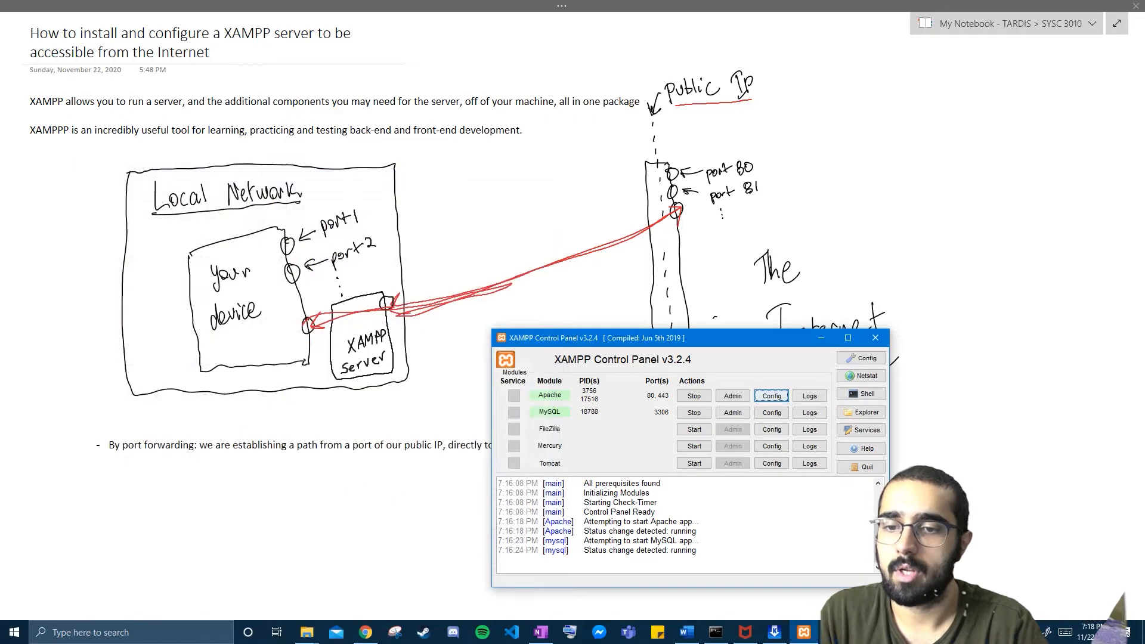
- Stop the Apache and MySQL modules, start Apache alone again and minimise the XAMPP Control Panel
click(694, 396)
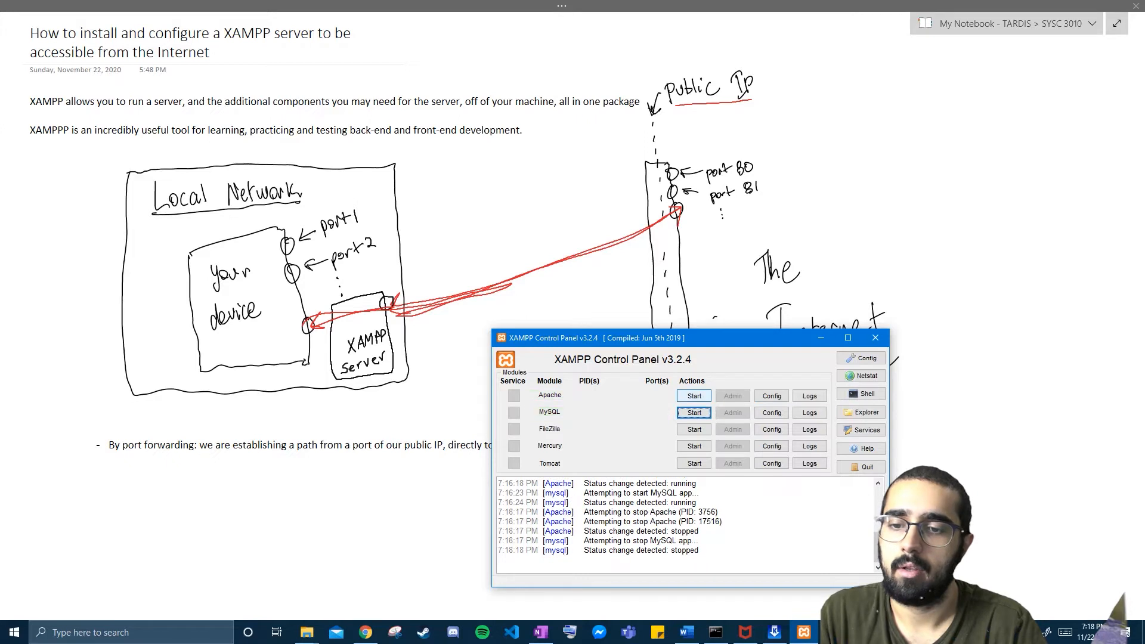
click(694, 396)
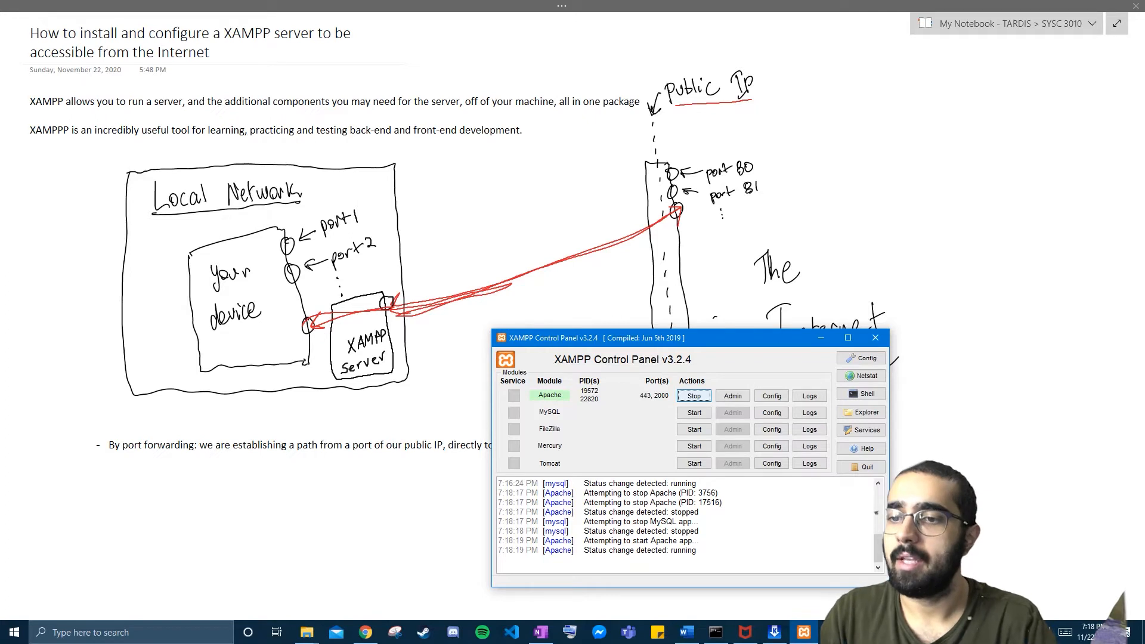
click(822, 338)
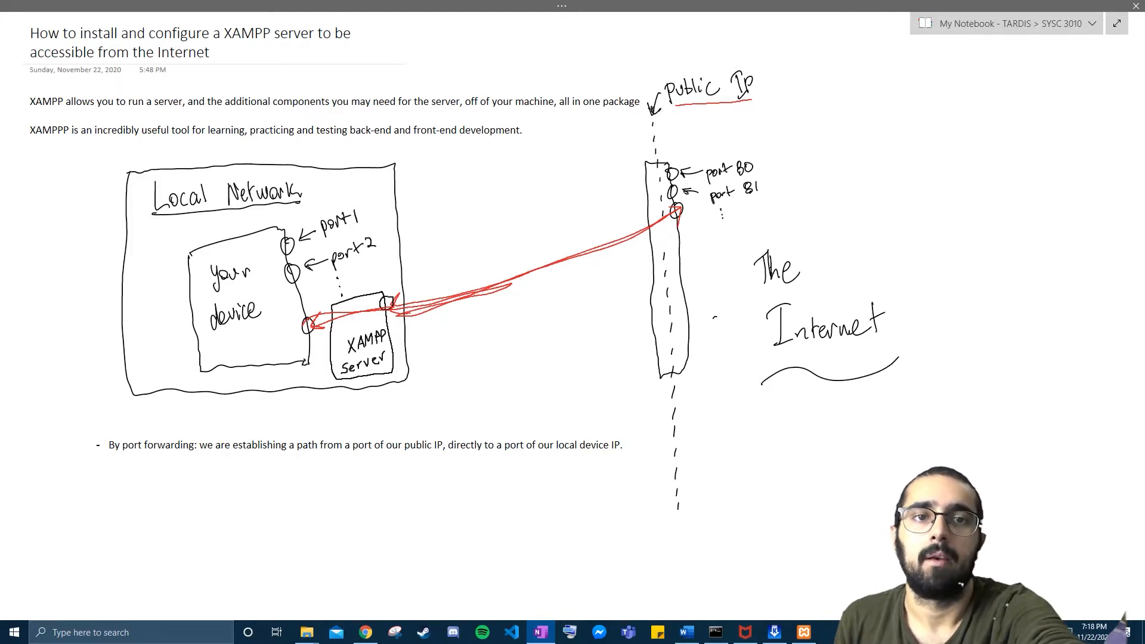
- Show This PC in the existing File Explorer window and shrink that window over the notes
mouse_move(307, 632)
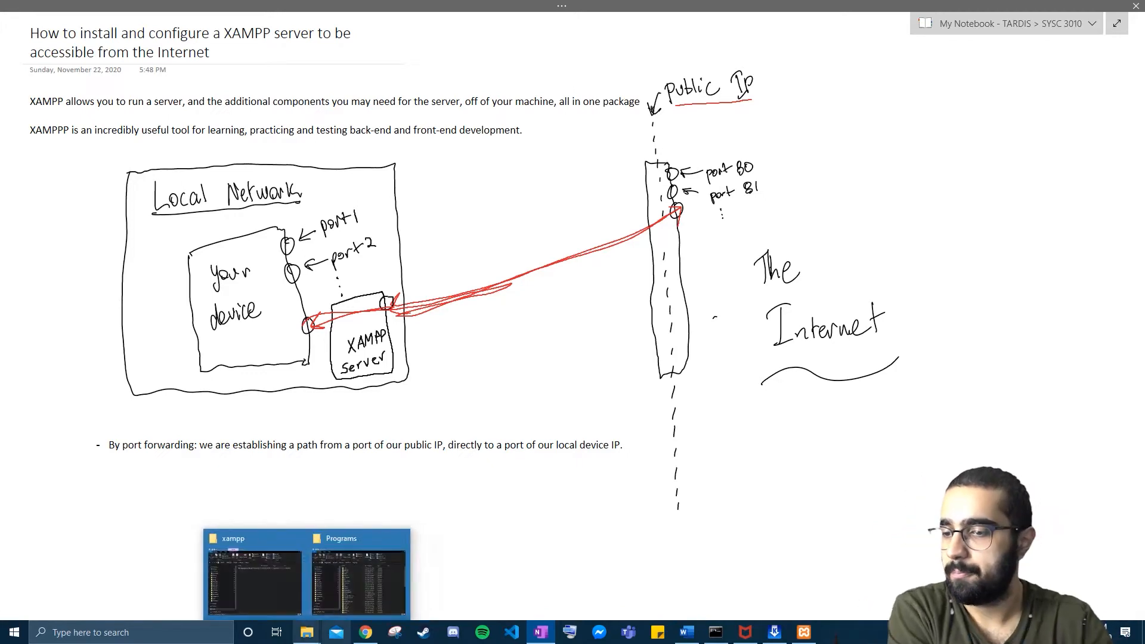
click(360, 576)
click(253, 578)
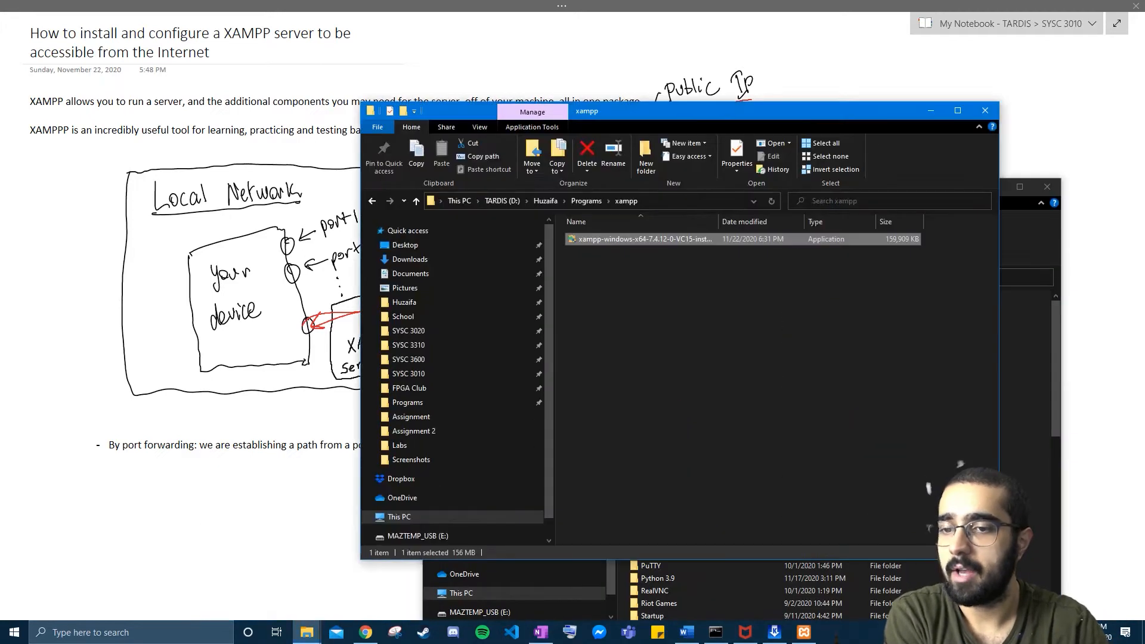
click(931, 111)
drag(882, 186, 740, 0)
click(44, 195)
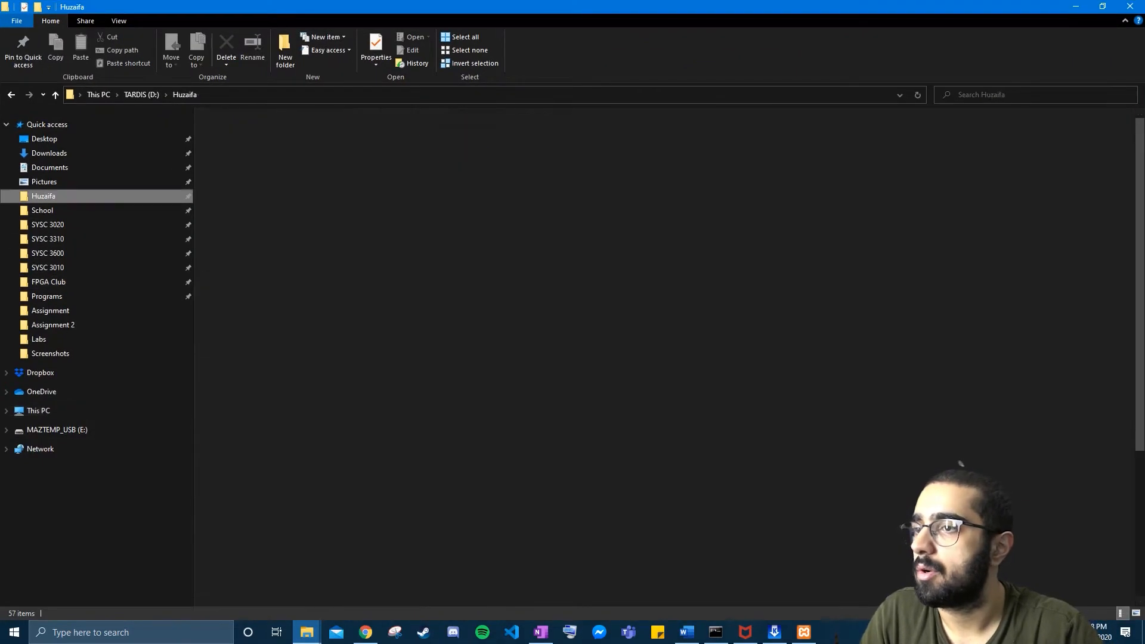
click(99, 95)
drag(489, 7, 628, 239)
- Bring back the XAMPP Control Panel, move it higher over the notes and open the XAMPP installation folder from it
key(alt+Tab)
key(Tab)
key(Tab)
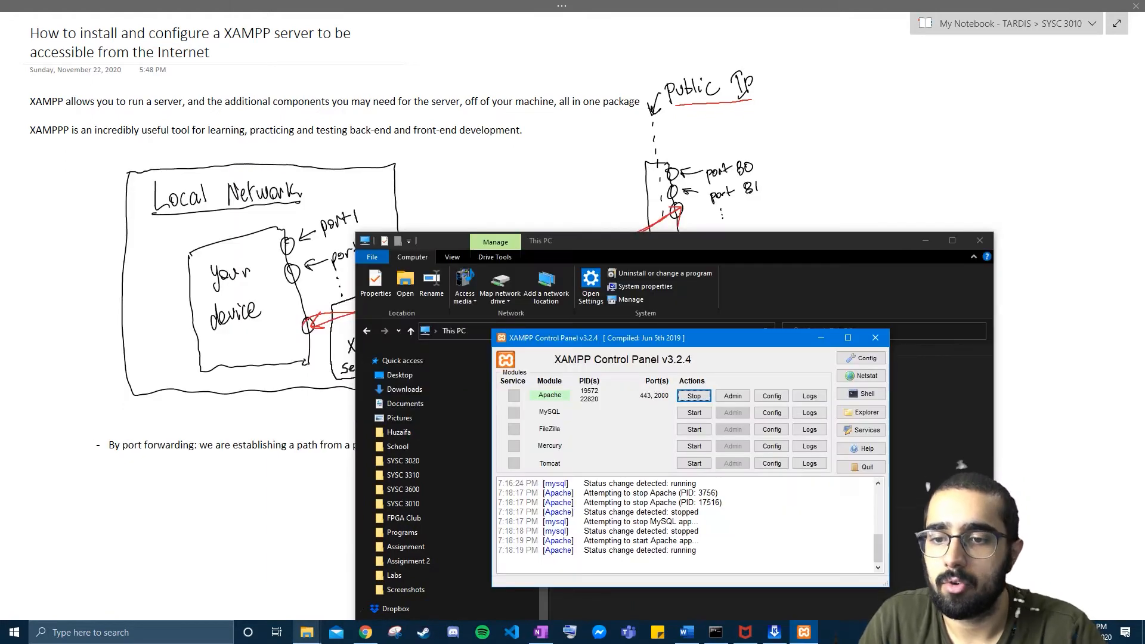
drag(739, 339, 663, 168)
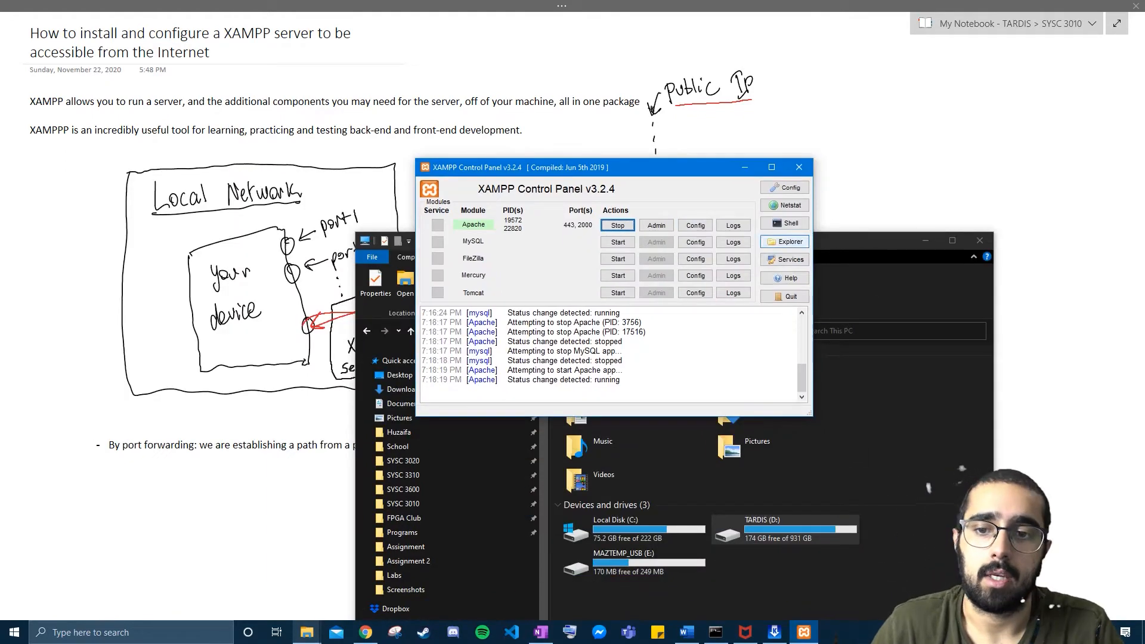
click(784, 241)
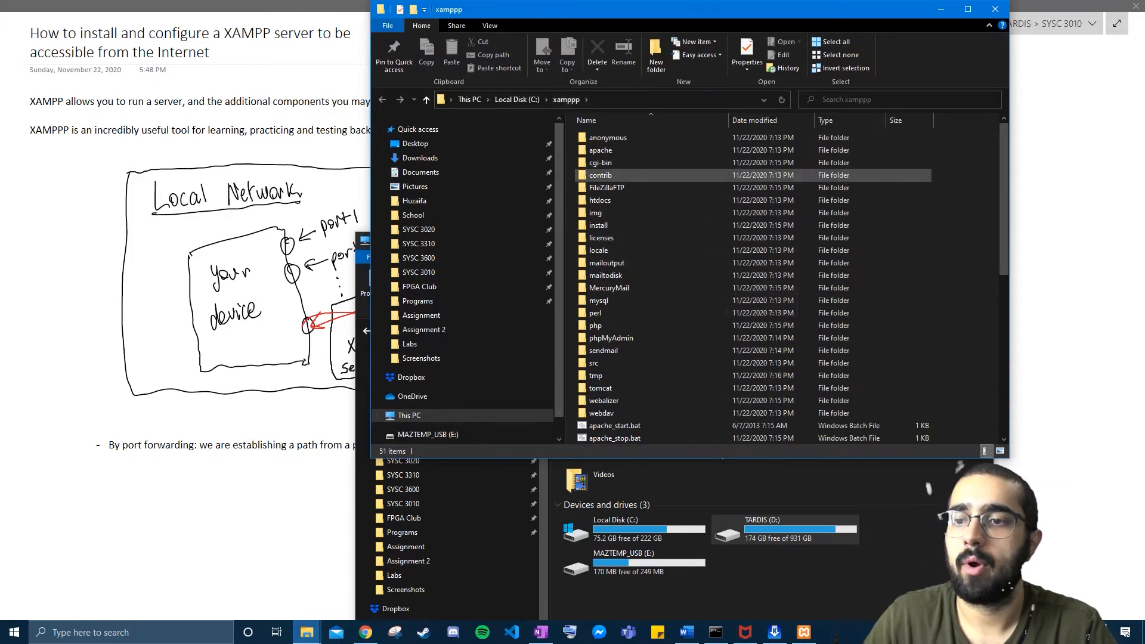
- Point out the apache, mysql, php, phpMyAdmin, tomcat, MercuryMail and FileZillaFTP folders in the XAMPP installation folder
click(647, 150)
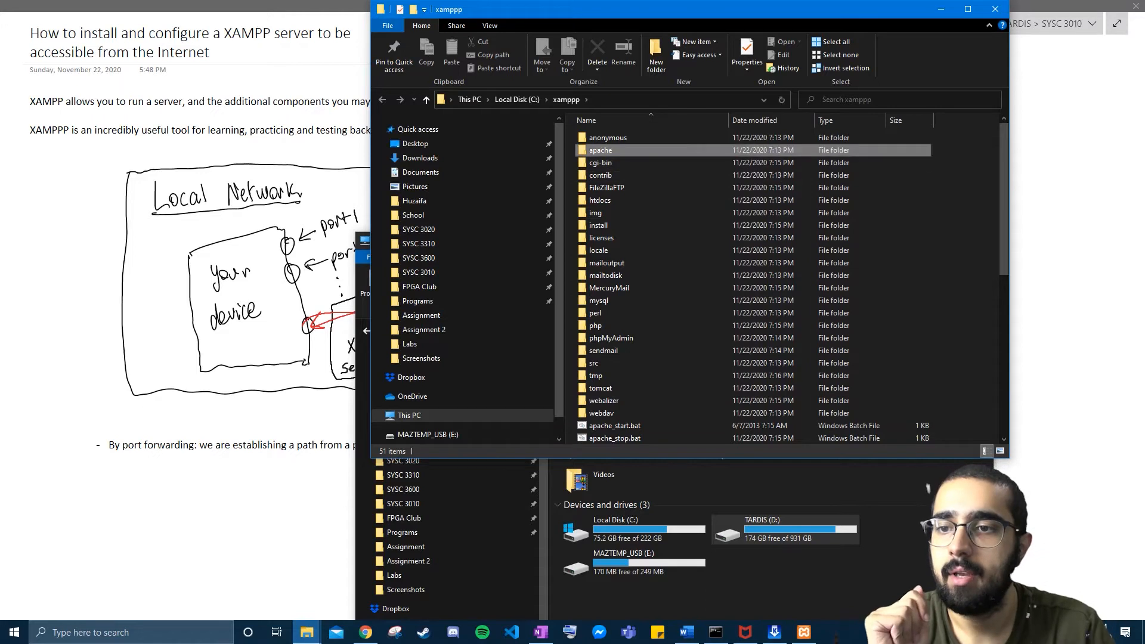
click(648, 300)
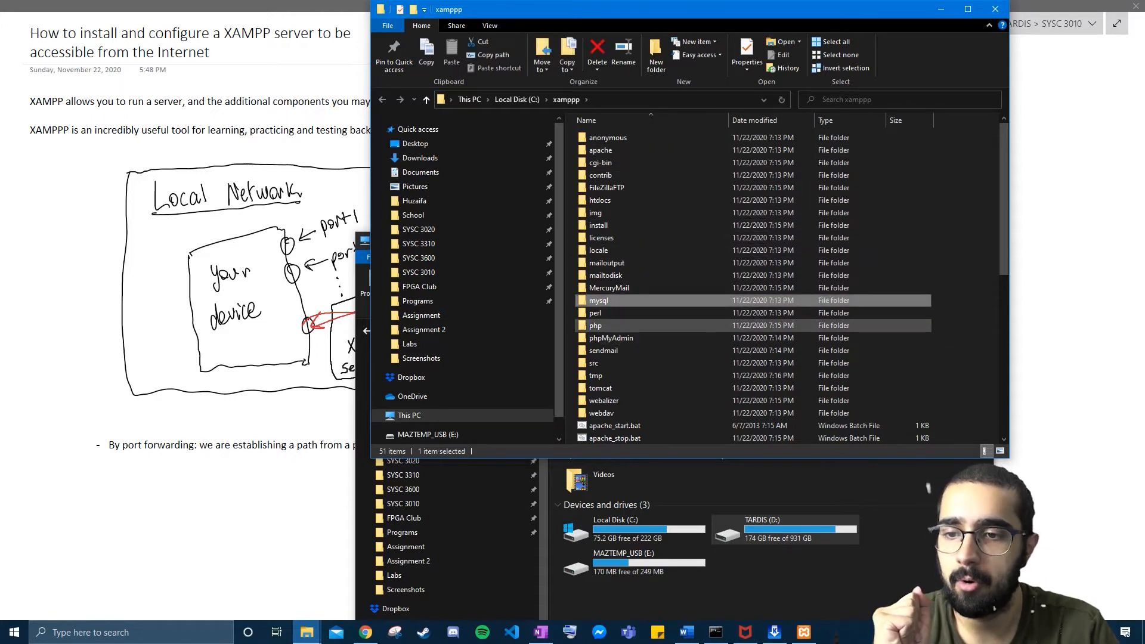
click(647, 325)
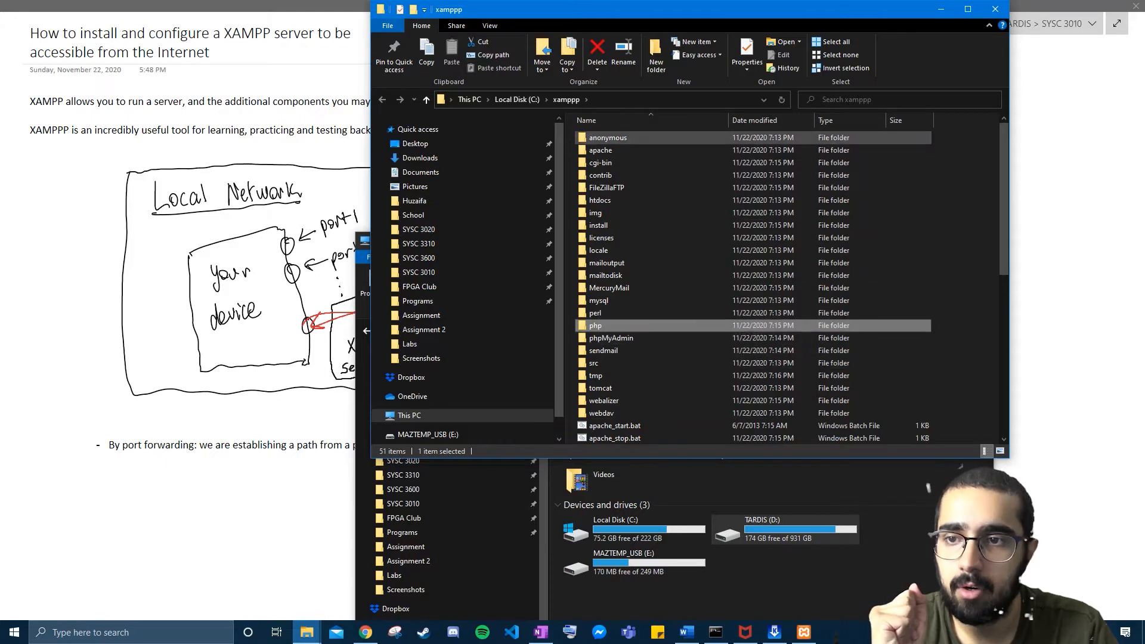
click(647, 338)
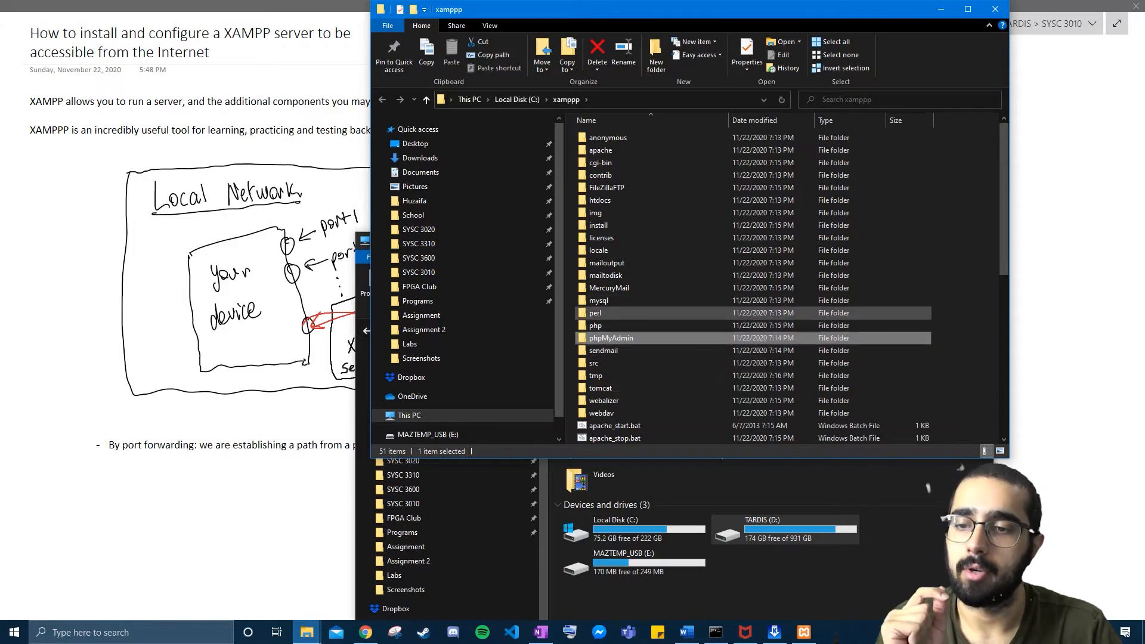
click(611, 301)
click(612, 389)
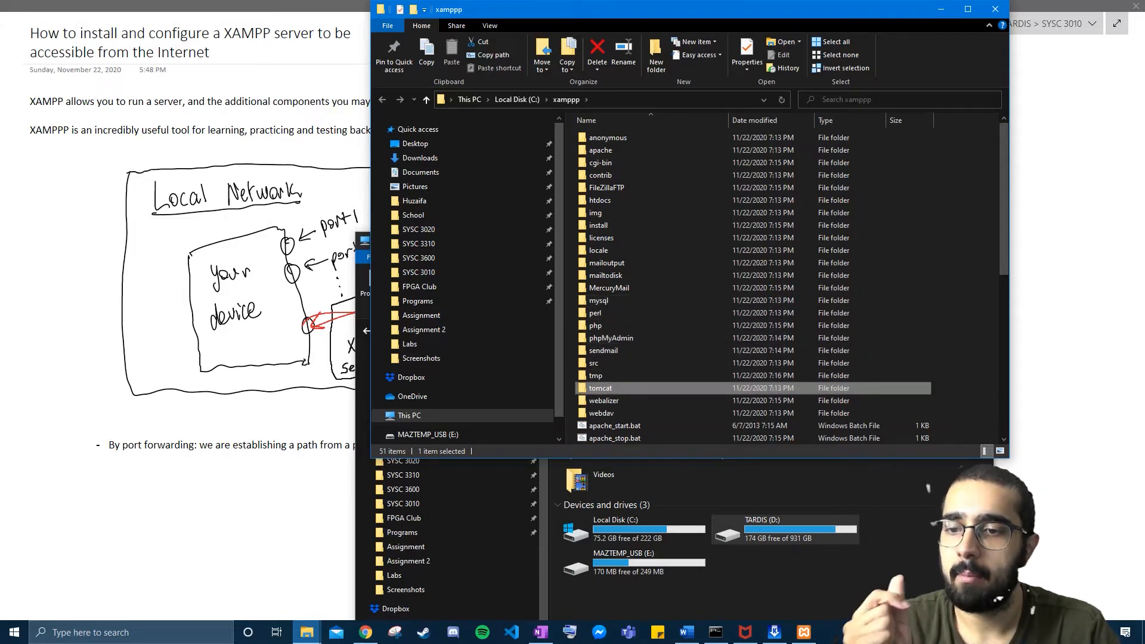
click(611, 288)
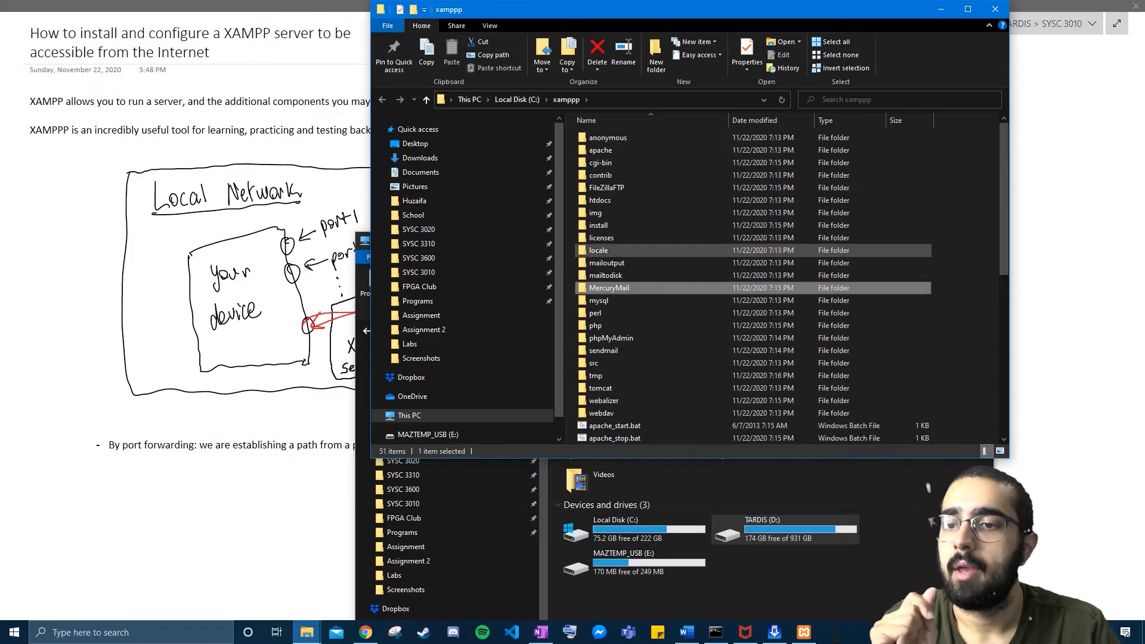
click(611, 188)
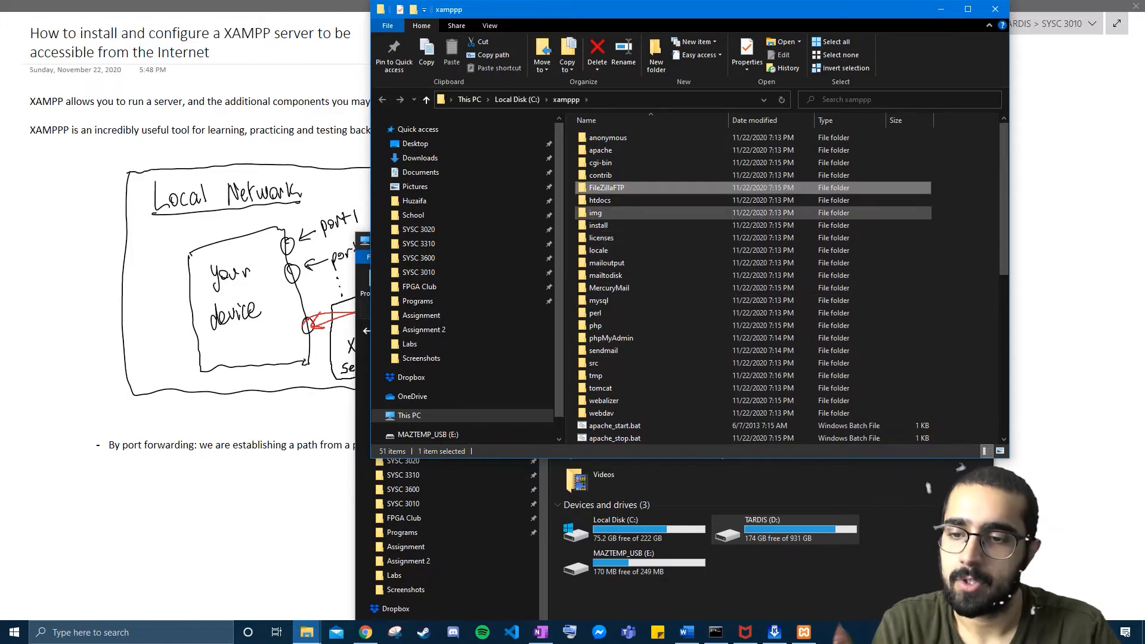
- Look through the remaining files of the XAMPP installation folder and return to step through its folders from FileZillaFTP onward
scroll(615, 249, down, 8)
scroll(665, 250, down, 1)
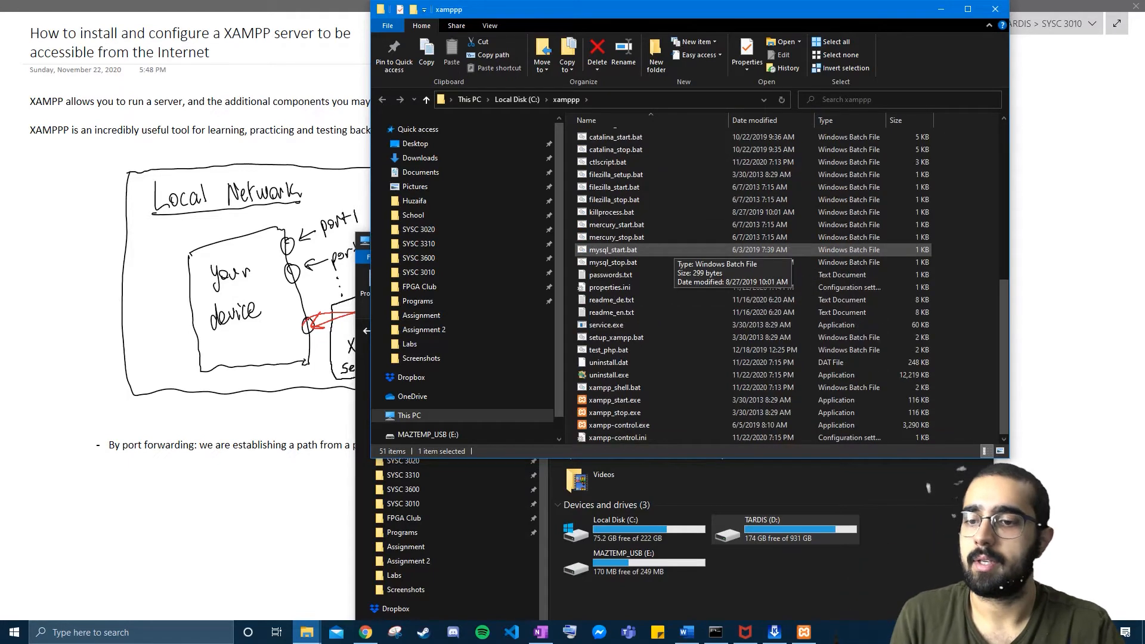
scroll(665, 257, up, 8)
scroll(665, 262, up, 1)
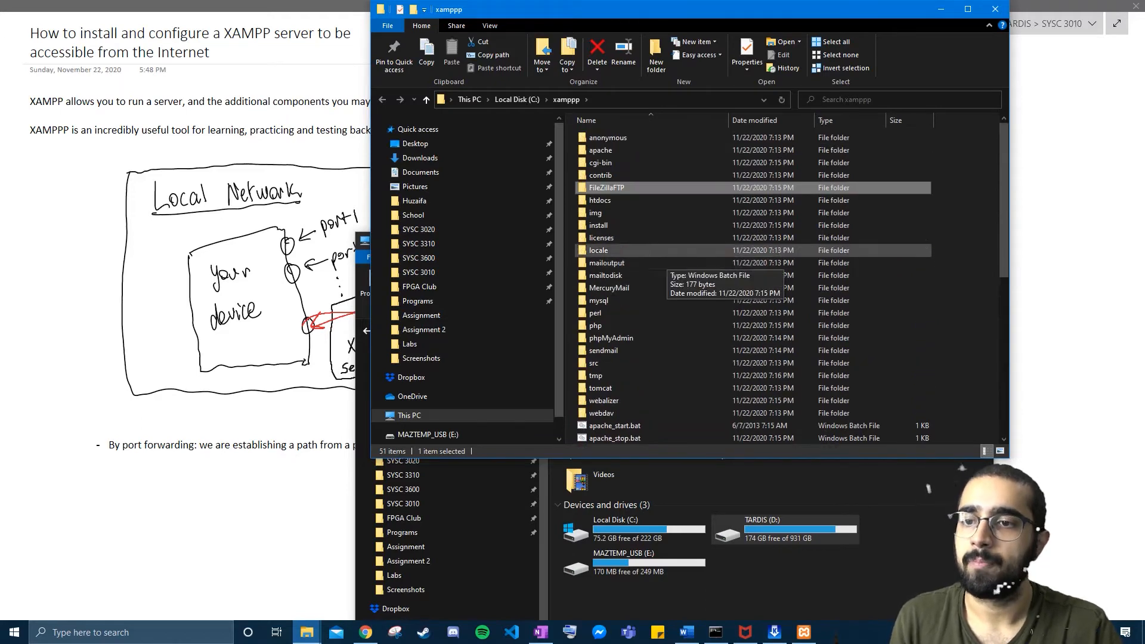
key(Down)
key(Down)
key(Down)
key(Down)
key(Down)
key(Down)
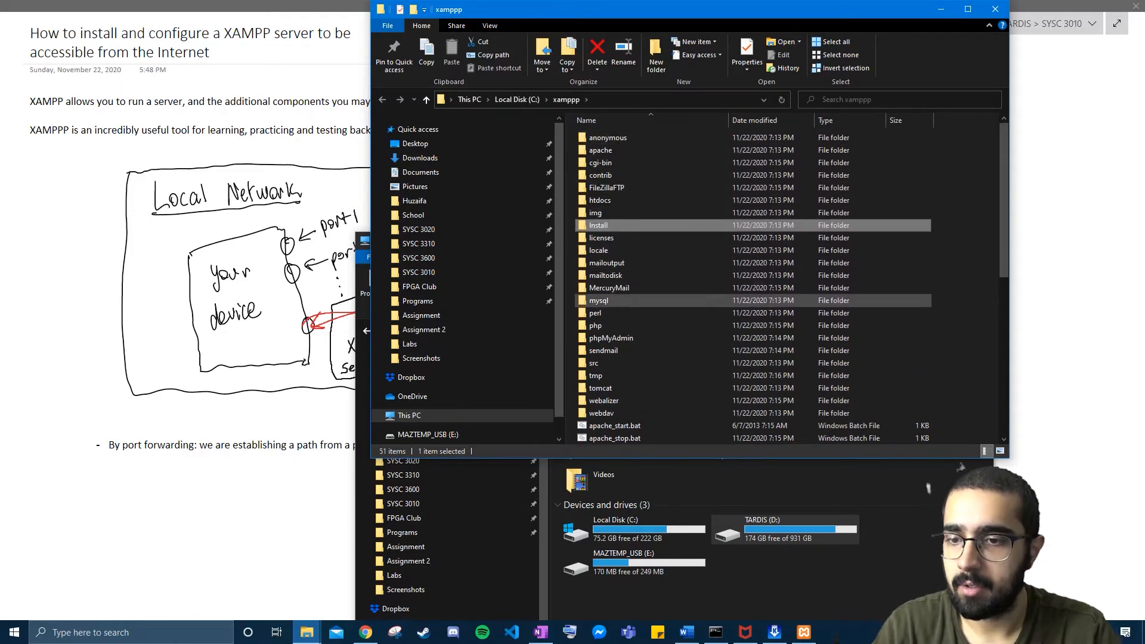
- Open the htdocs folder inside the XAMPP installation folder
key(Up)
key(Up)
key(Up)
key(Up)
key(Up)
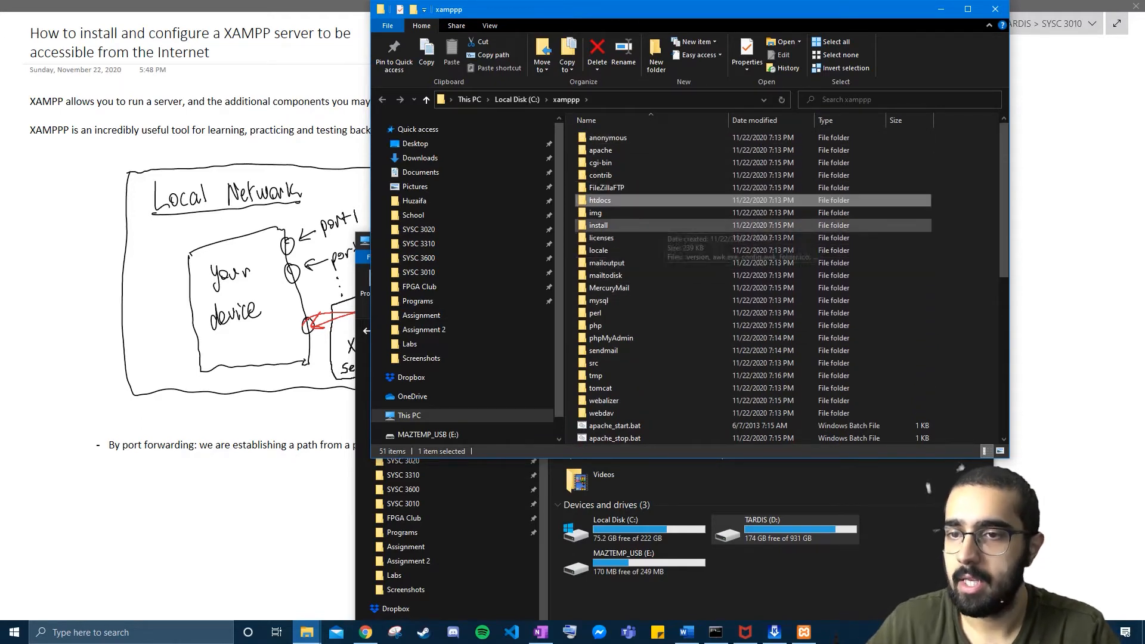
key(Return)
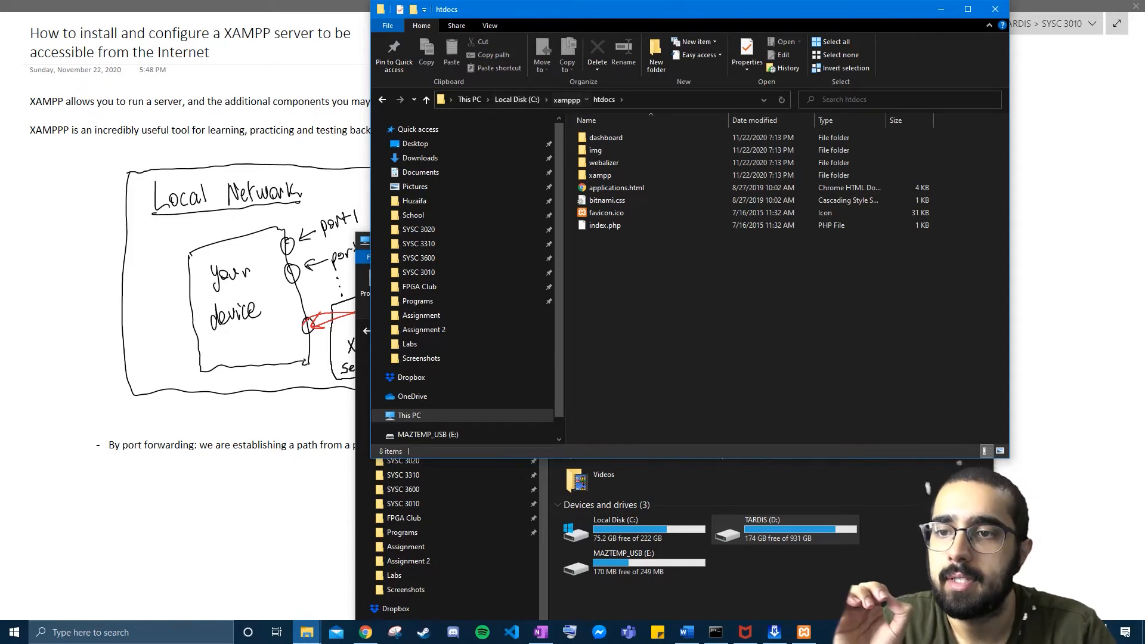
click(566, 100)
double_click(600, 201)
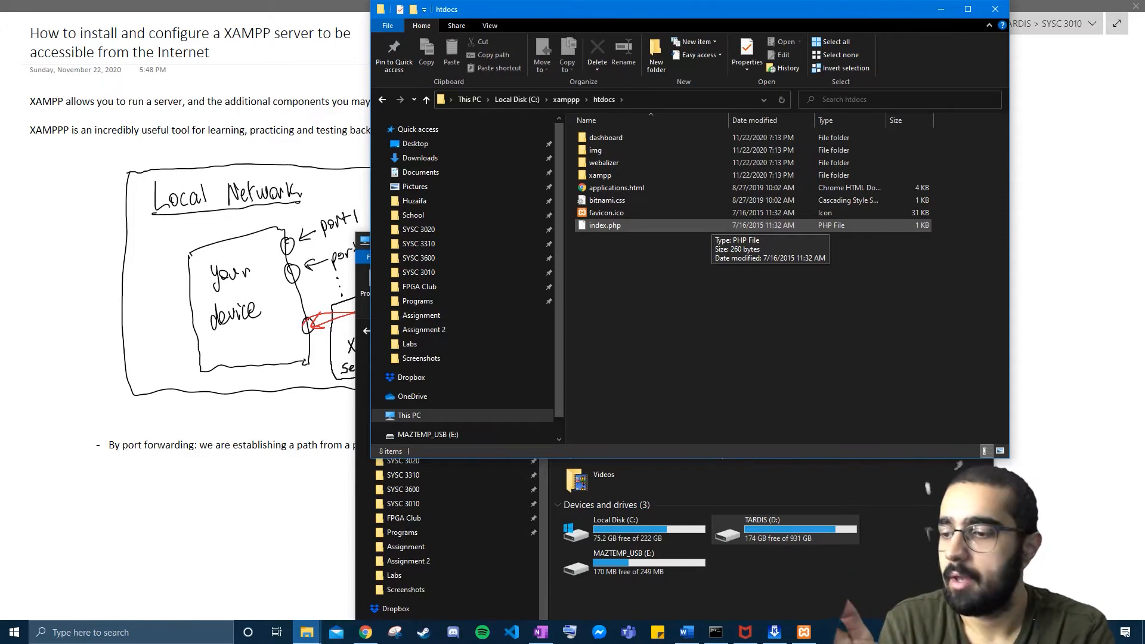
- Bring up the XAMPP Control Panel and move it lower over the htdocs window, and open a new tab in Chrome
key(alt+Tab)
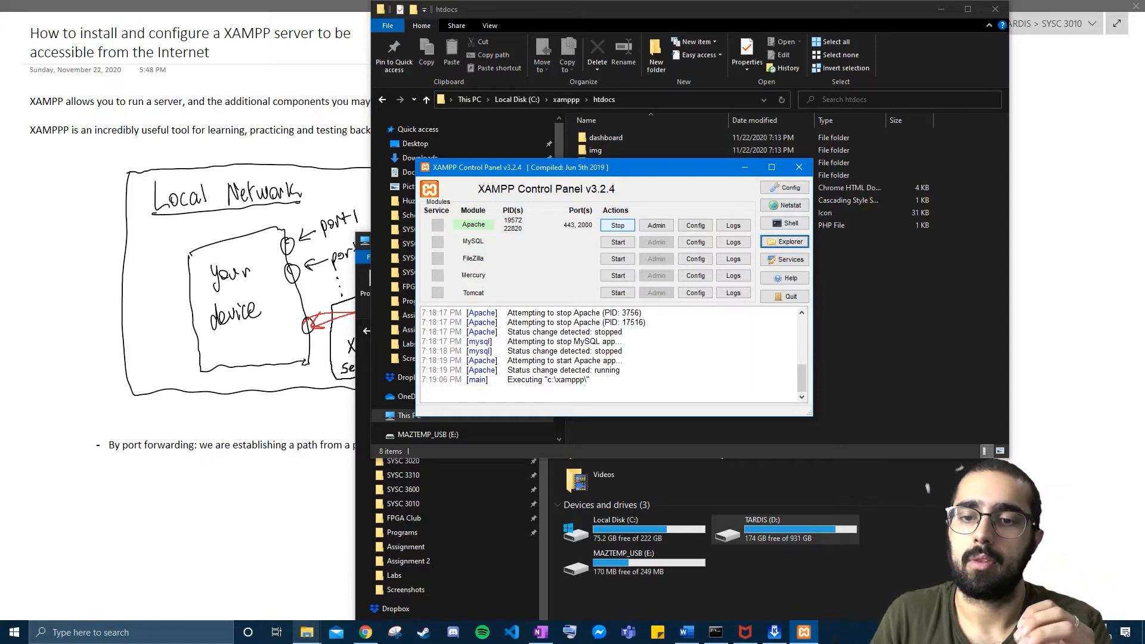
drag(567, 167, 594, 241)
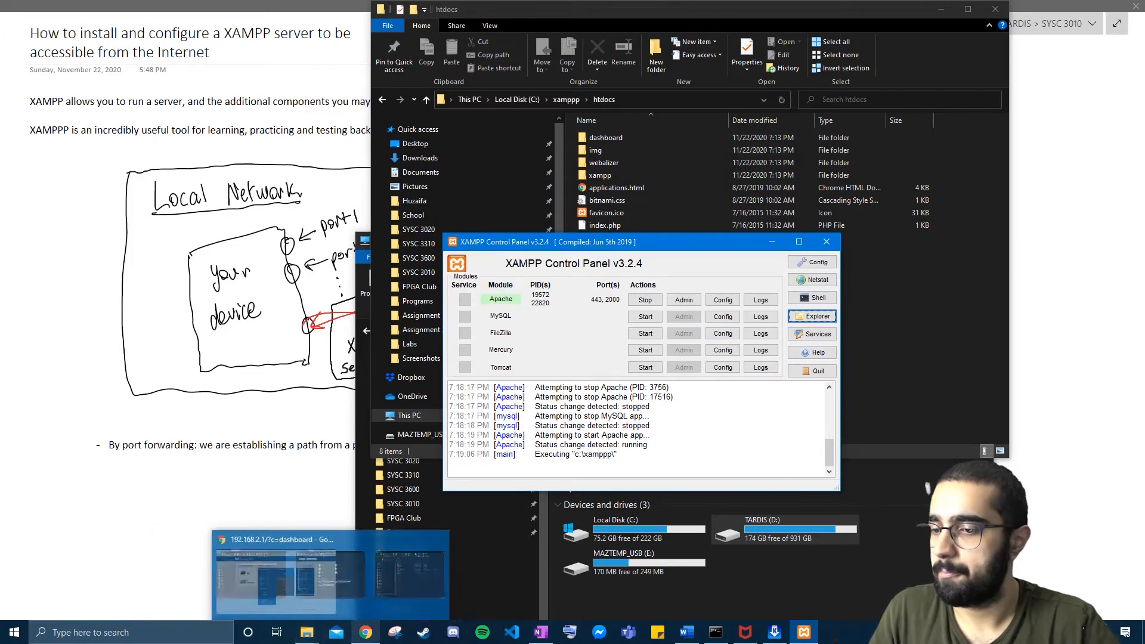
click(366, 633)
key(ctrl+t)
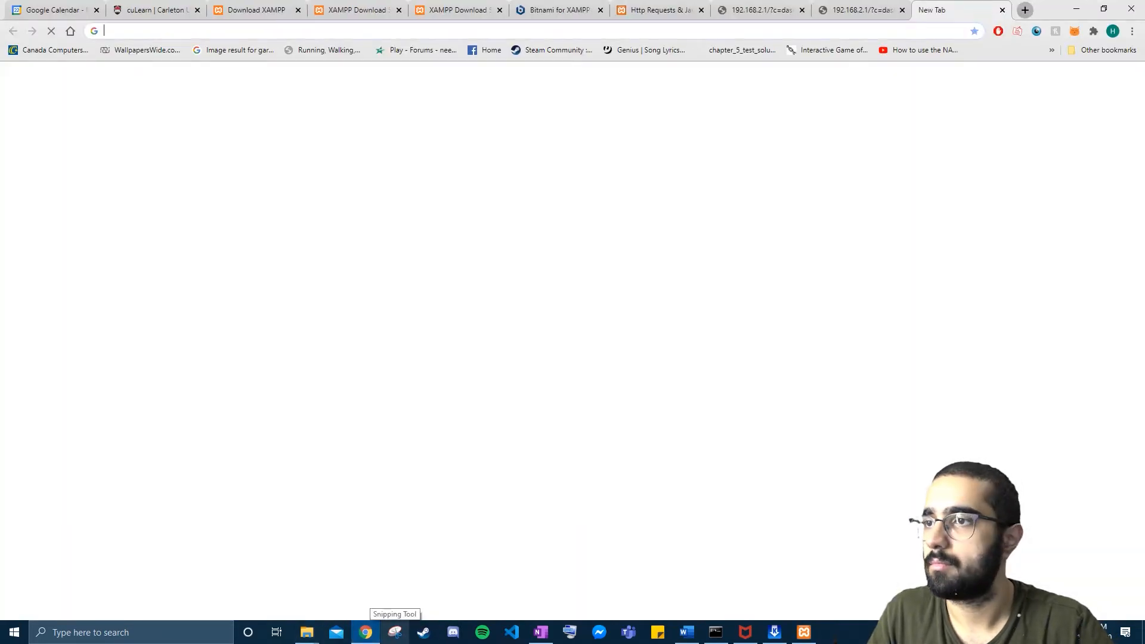
- Switch to the Command Prompt window, move it lower over the browser and run ipconfig again
key(alt+Tab)
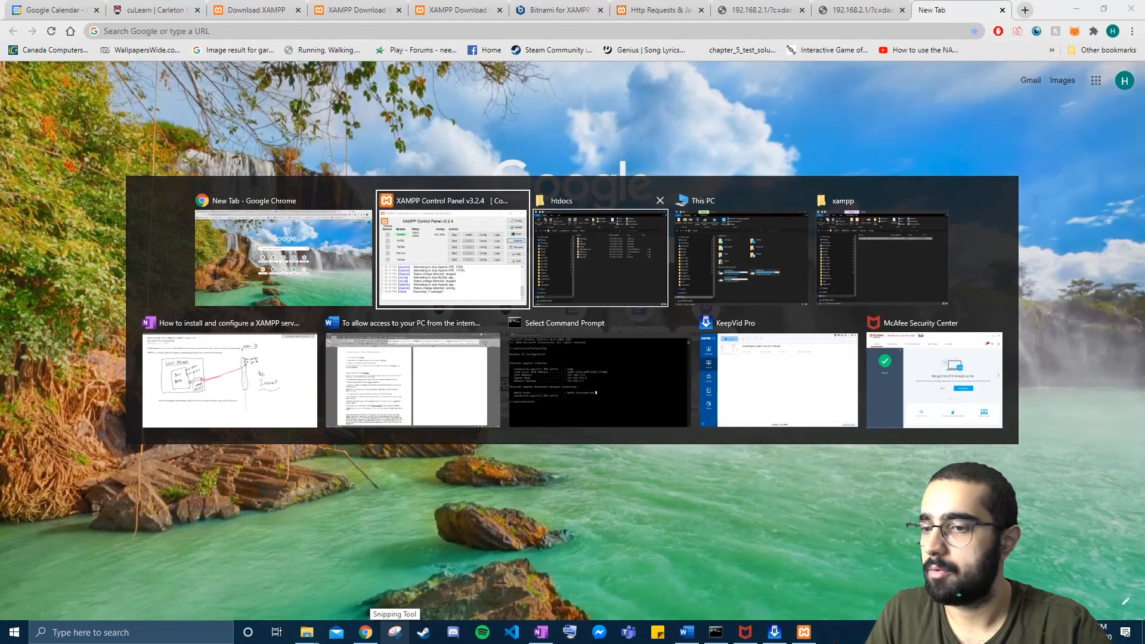
click(576, 379)
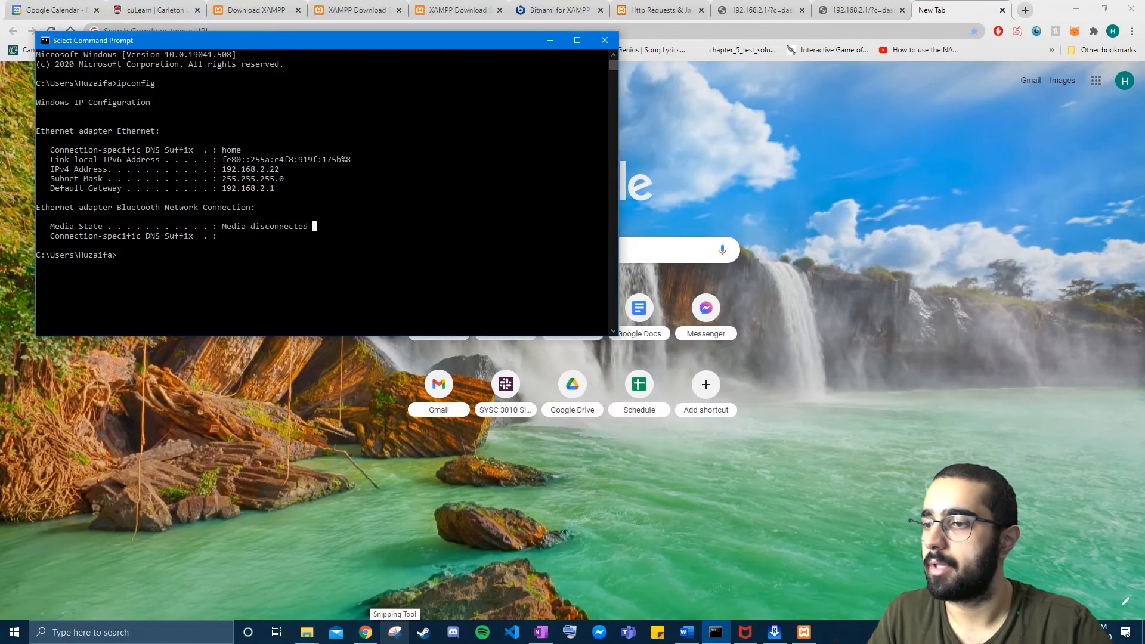
drag(263, 40, 325, 175)
click(281, 389)
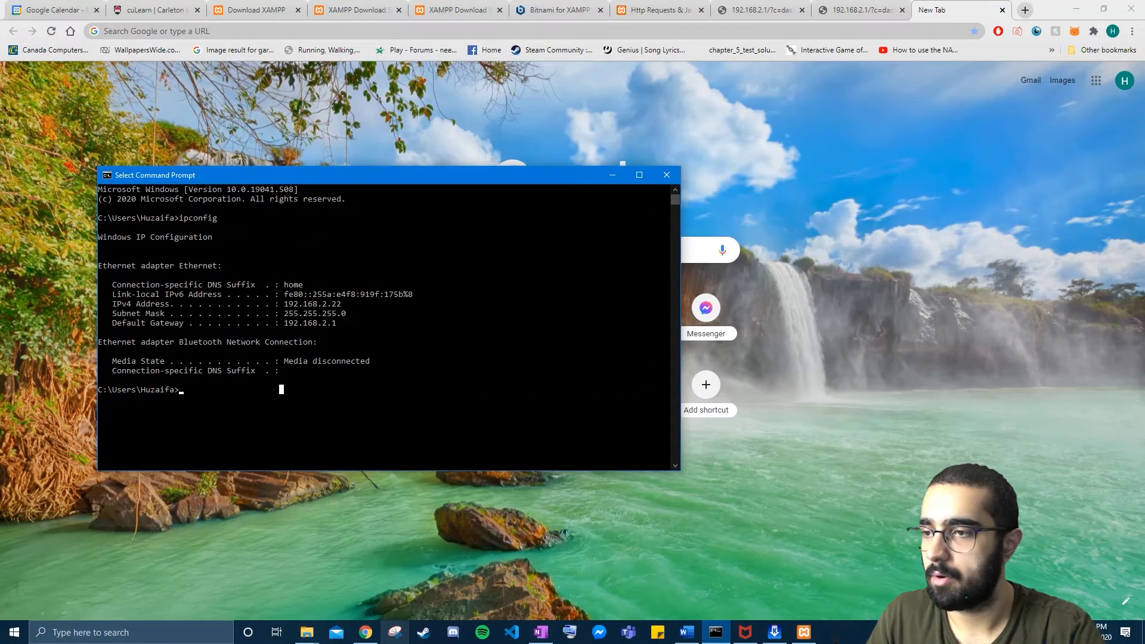
key(Up)
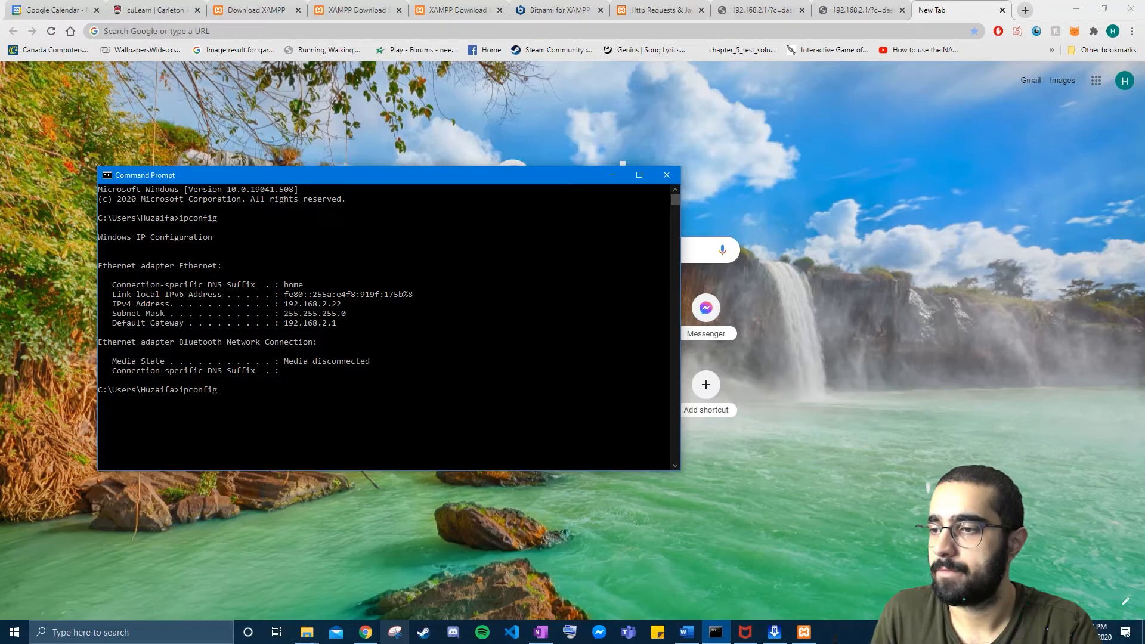
key(Return)
scroll(384, 327, down, 1)
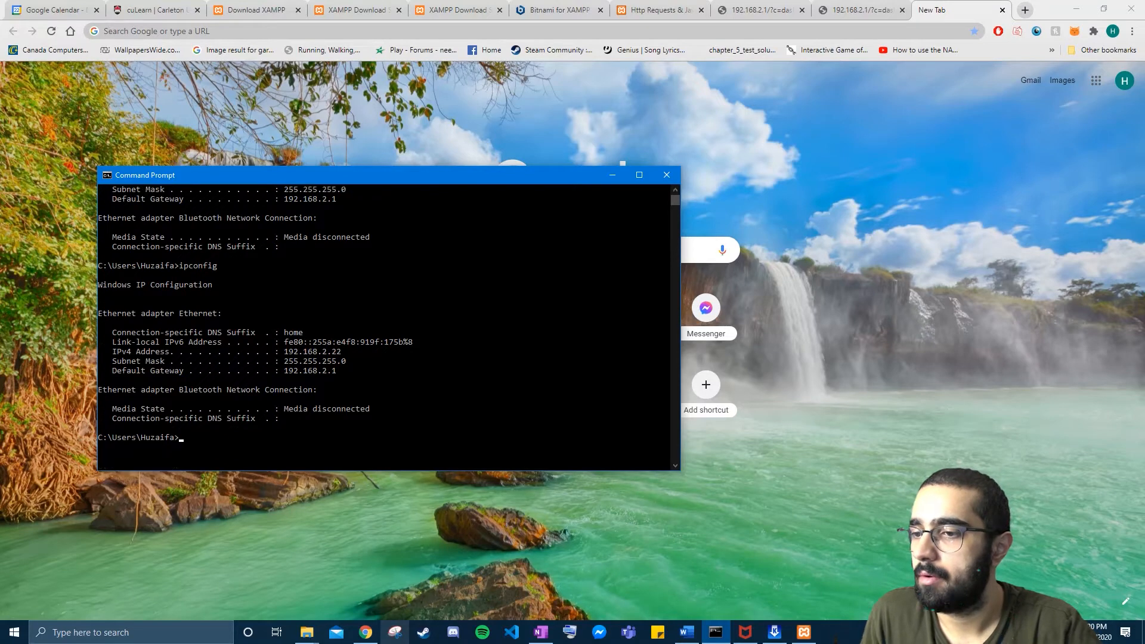
- Examine the IPv4 address, subnet mask and default gateway lines in the ipconfig output, highlighting each in turn
click(343, 352)
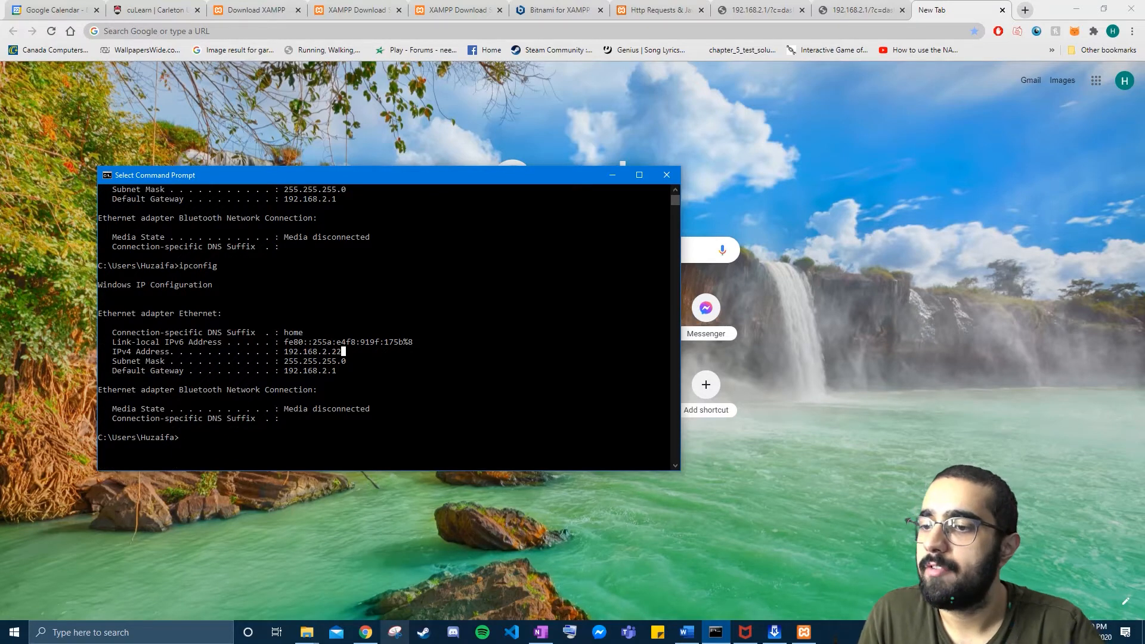
drag(338, 371, 272, 342)
click(325, 371)
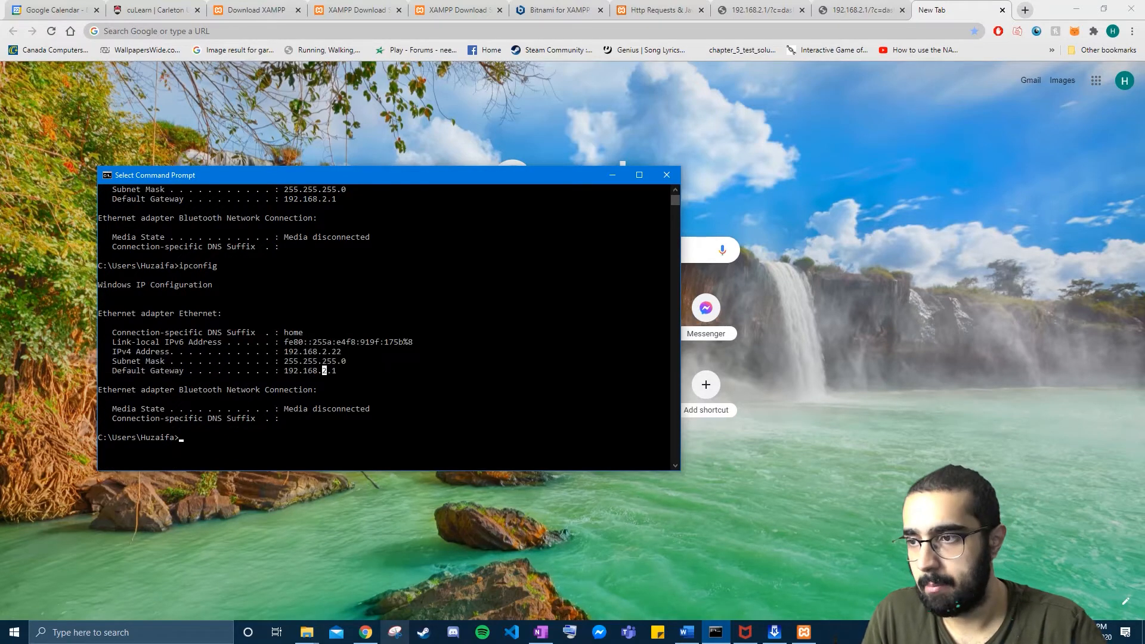
click(334, 342)
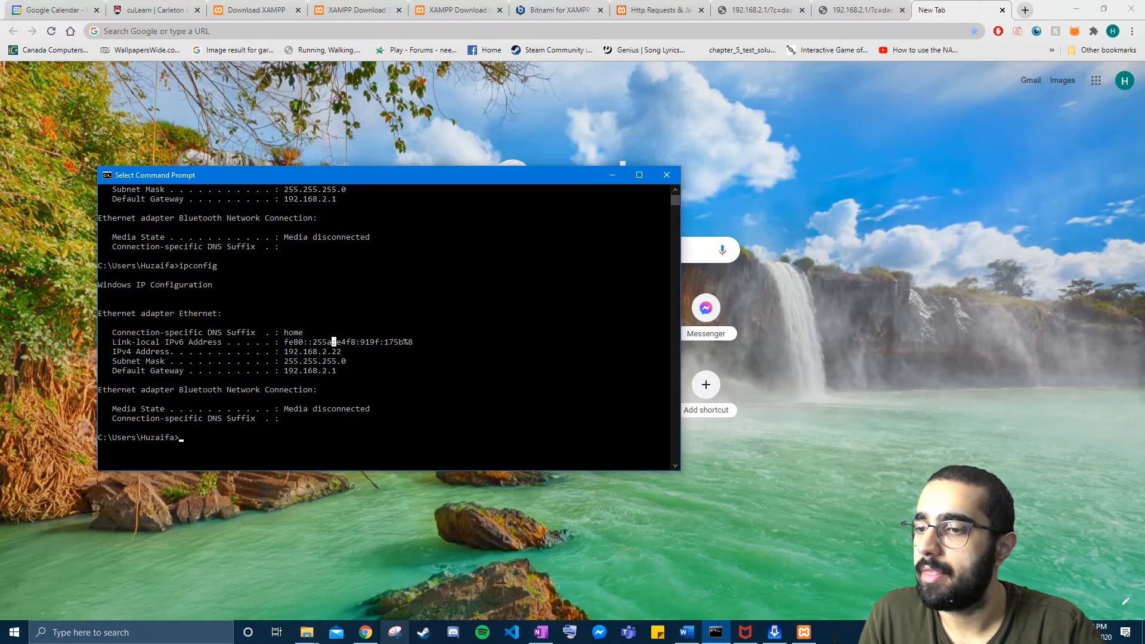
drag(345, 352, 112, 352)
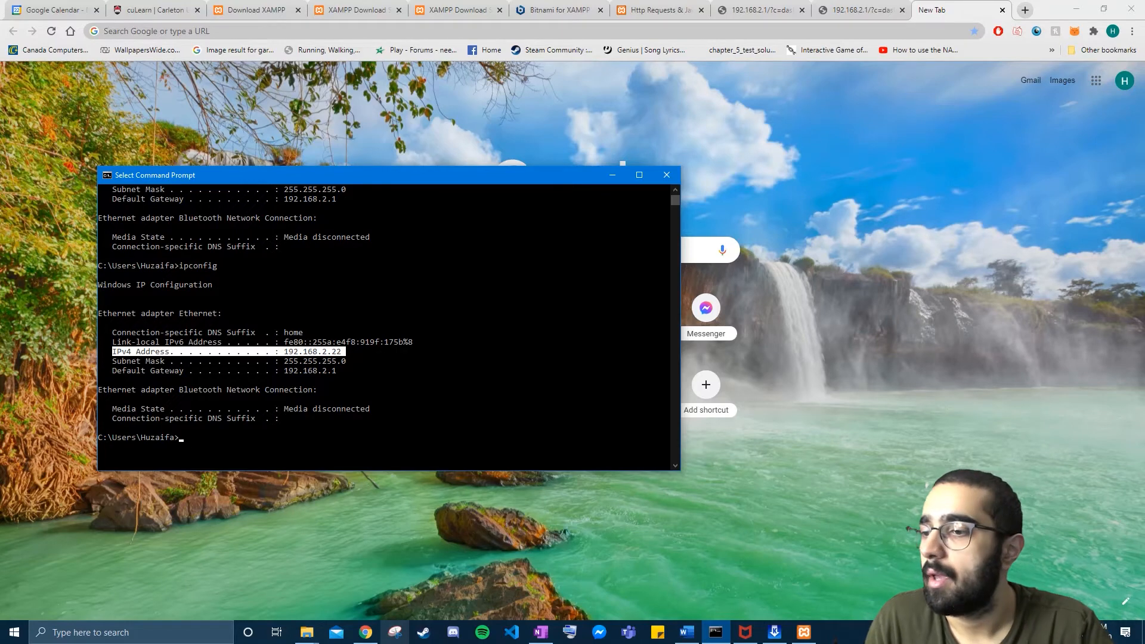
click(239, 380)
drag(345, 361, 123, 362)
click(128, 370)
click(334, 370)
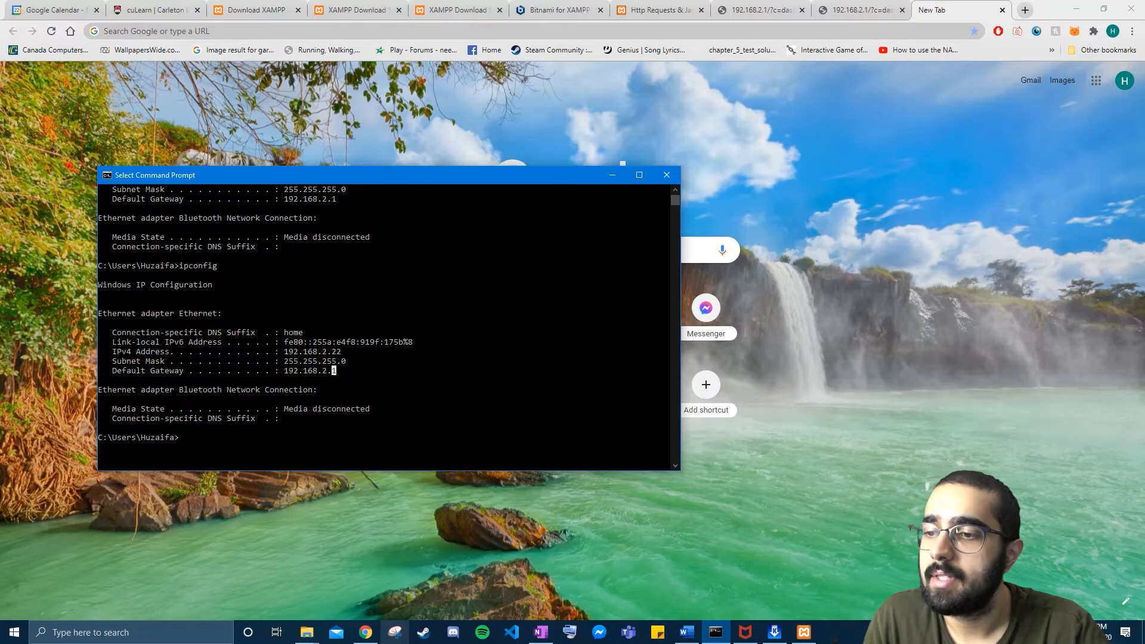
drag(334, 370, 113, 371)
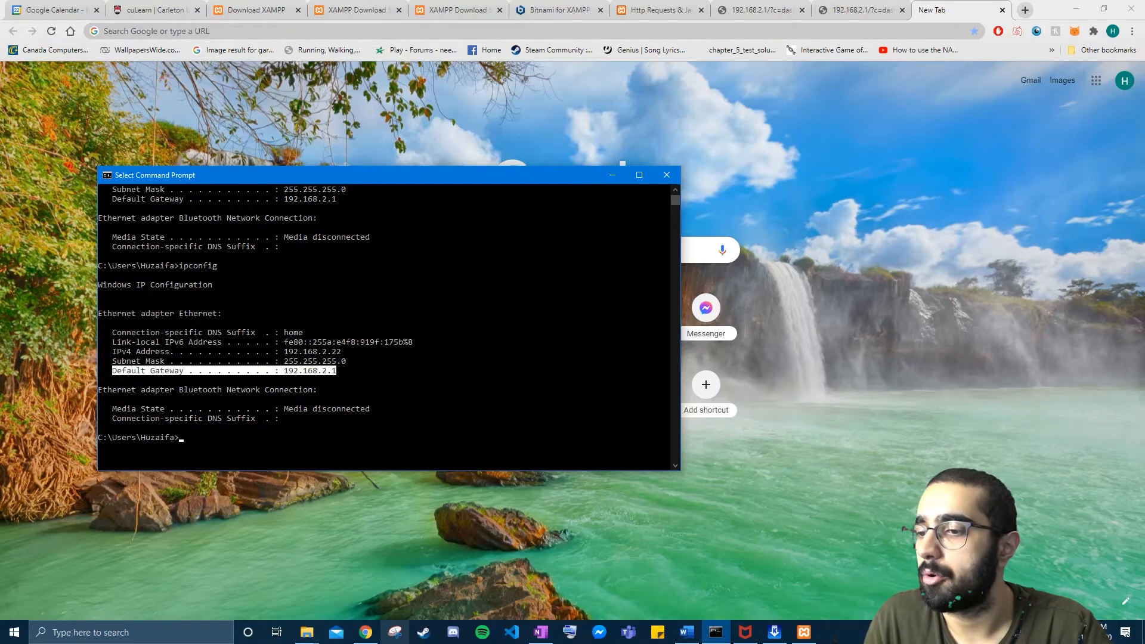
click(310, 380)
click(329, 370)
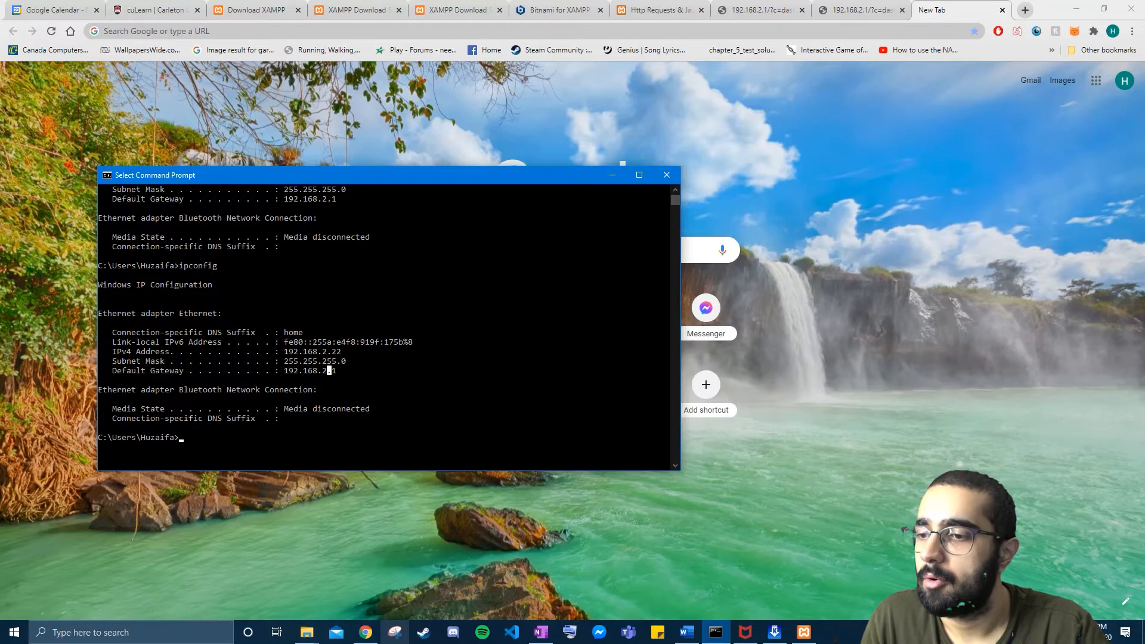
- Copy the IPv4 address from the ipconfig output and load 192.168.2.22:2000/dashboard/index.html in the new Chrome tab
drag(338, 351, 286, 351)
key(ctrl+c)
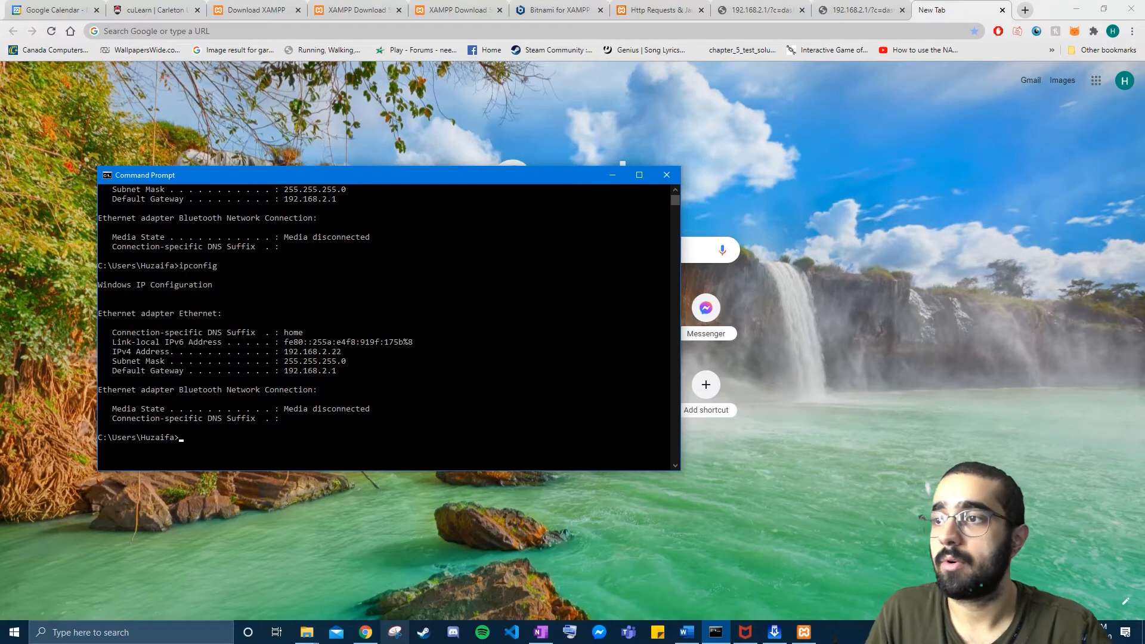
click(286, 31)
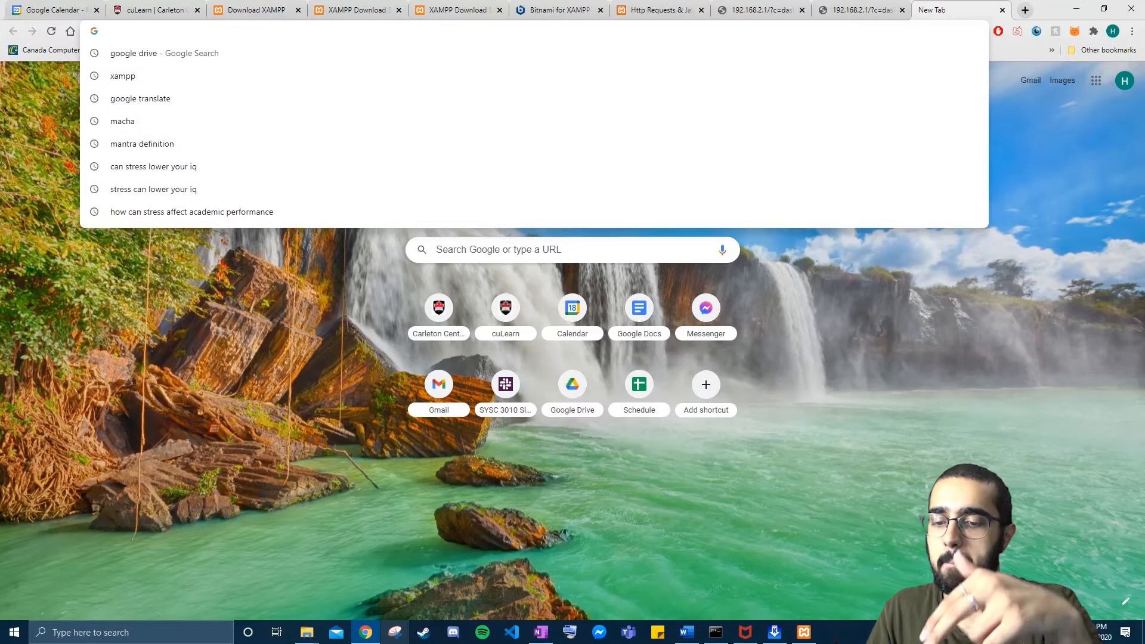
key(ctrl+v)
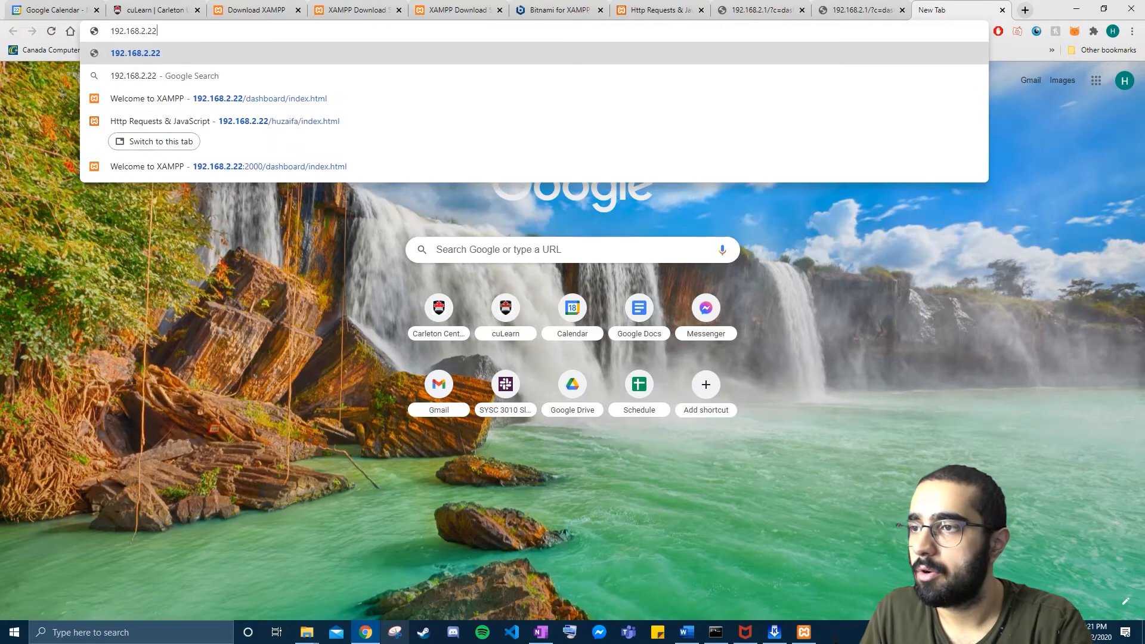
text(:2000)
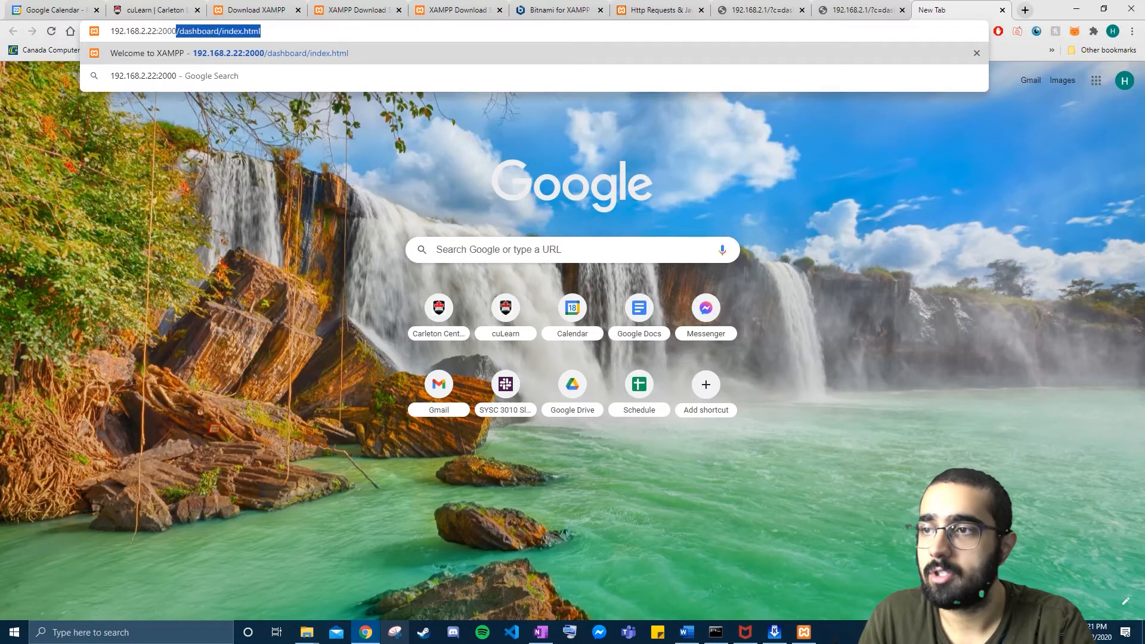
key(Return)
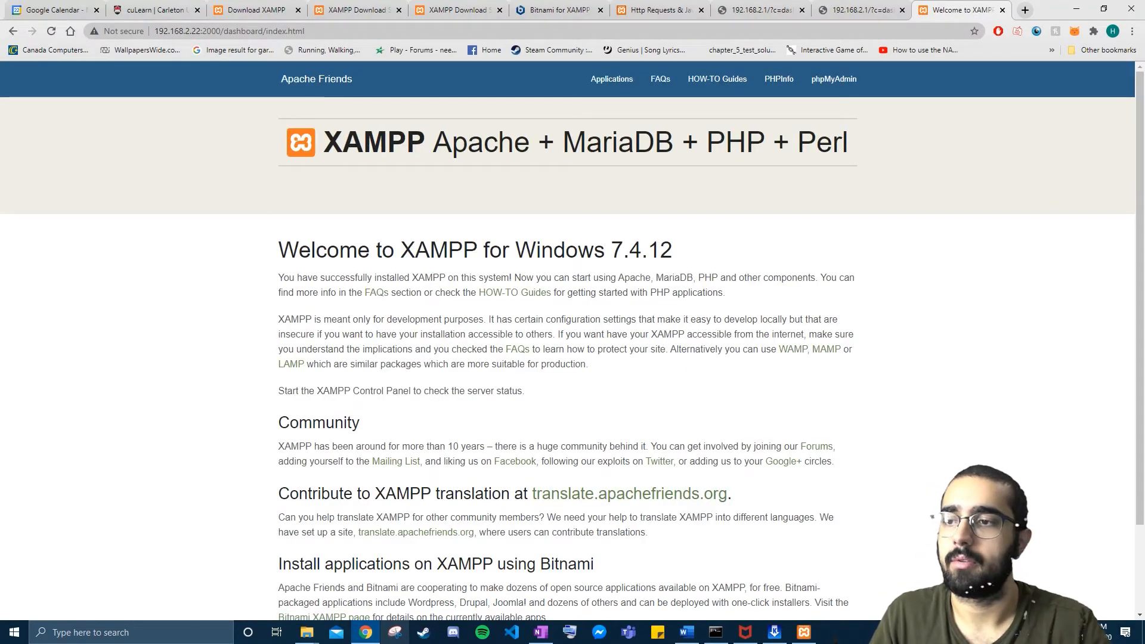
scroll(573, 334, down, 3)
scroll(572, 335, up, 3)
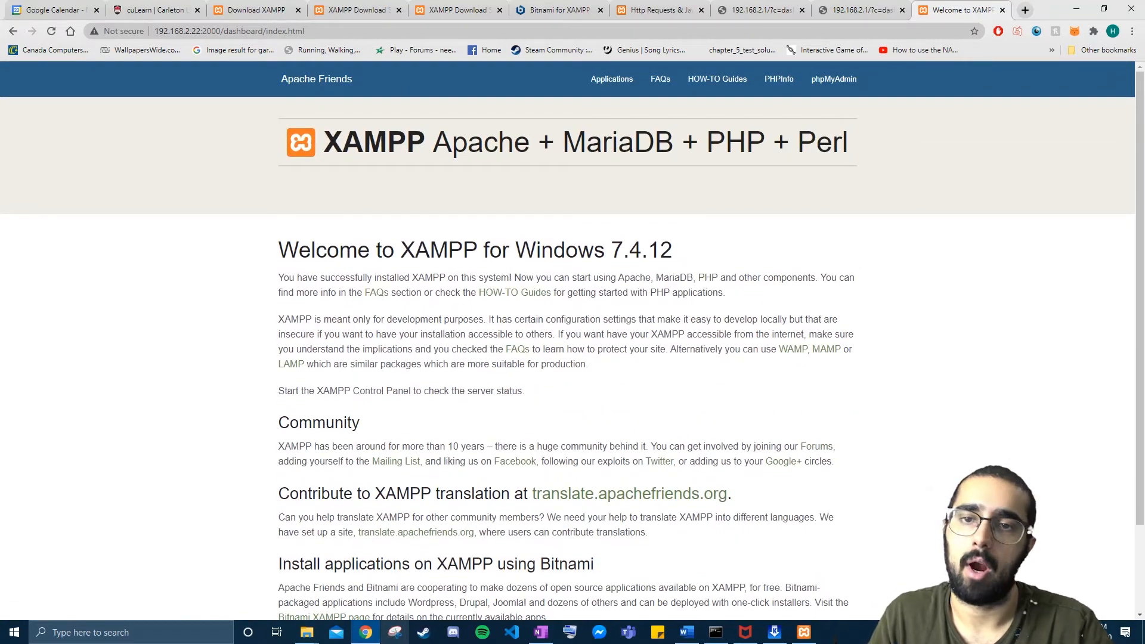
- Bring the htdocs File Explorer window over the XAMPP page, move it lower and compare it with the page's address
key(alt+Tab)
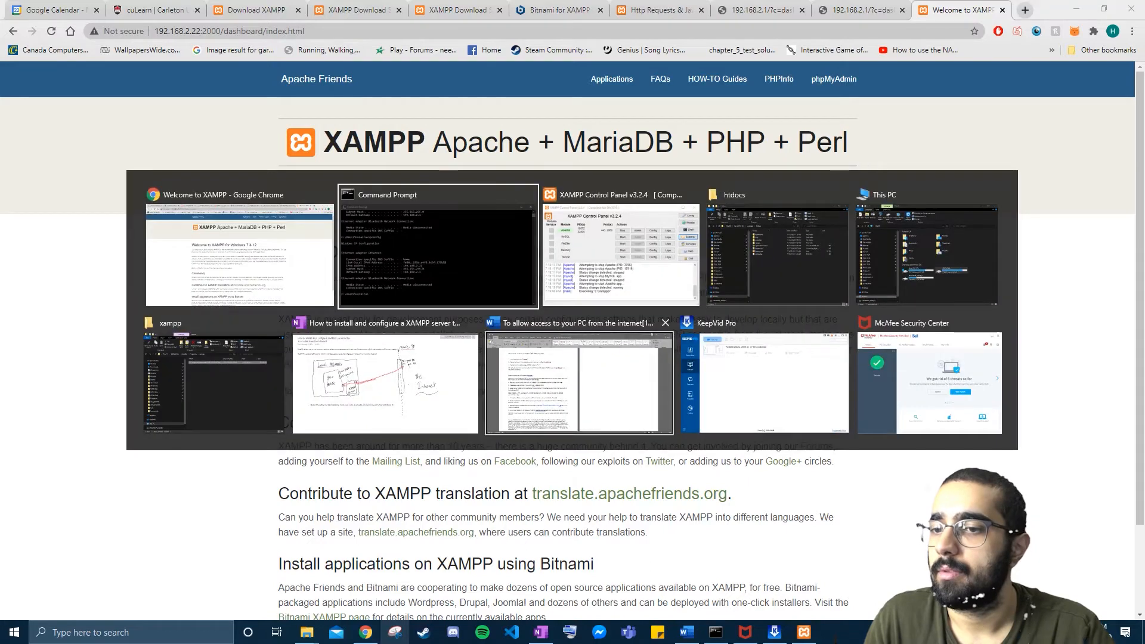
key(Tab)
key(Tab)
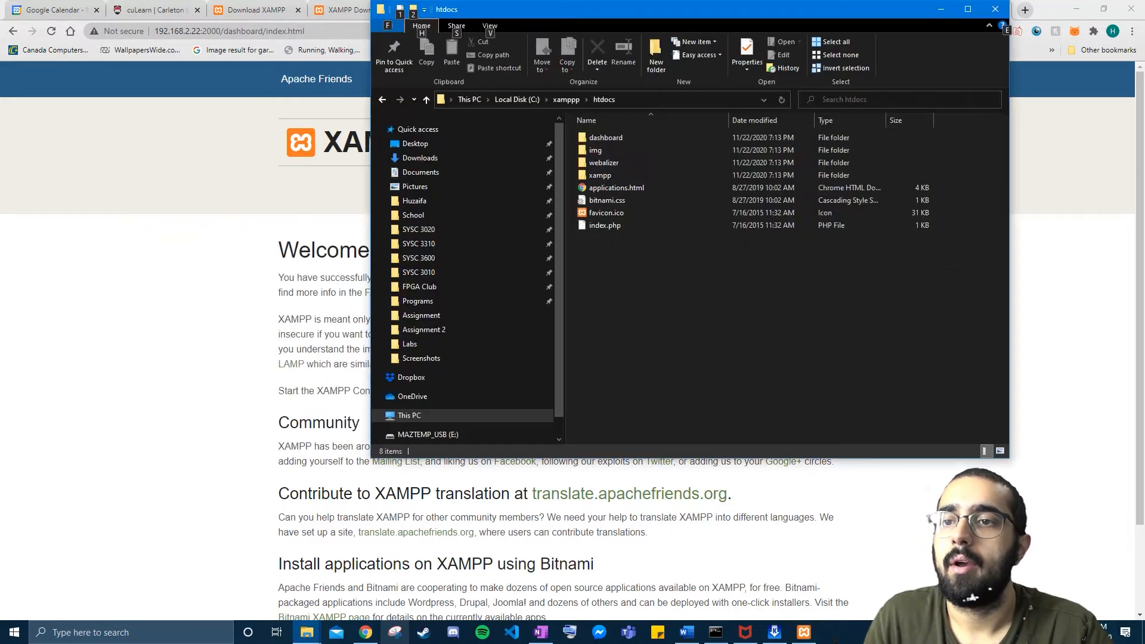
drag(686, 10, 623, 135)
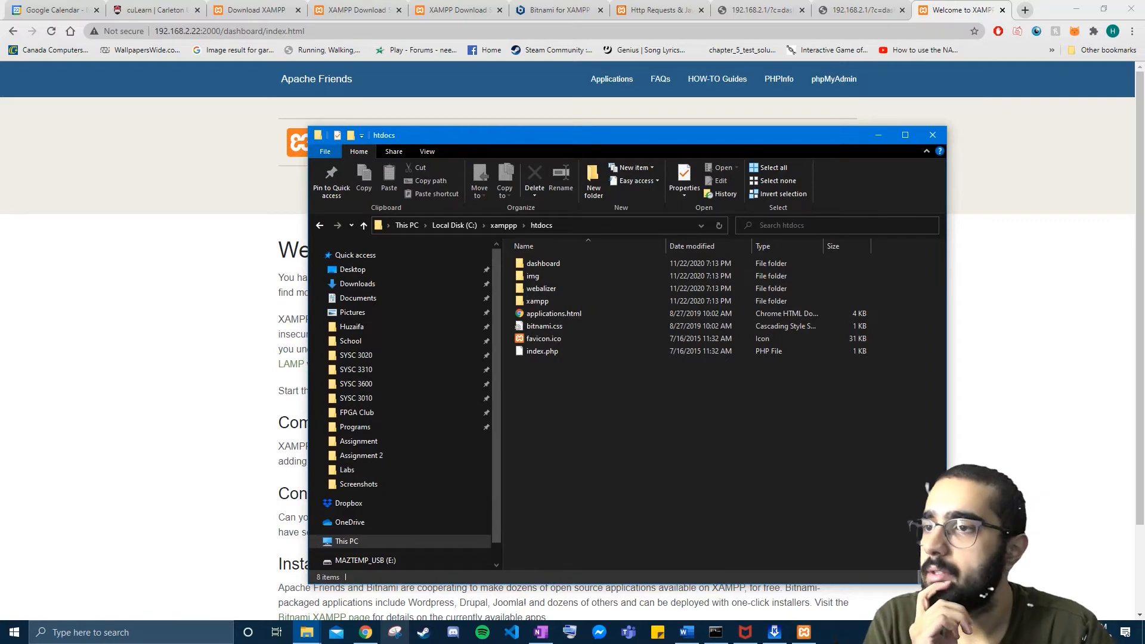
key(alt+Tab)
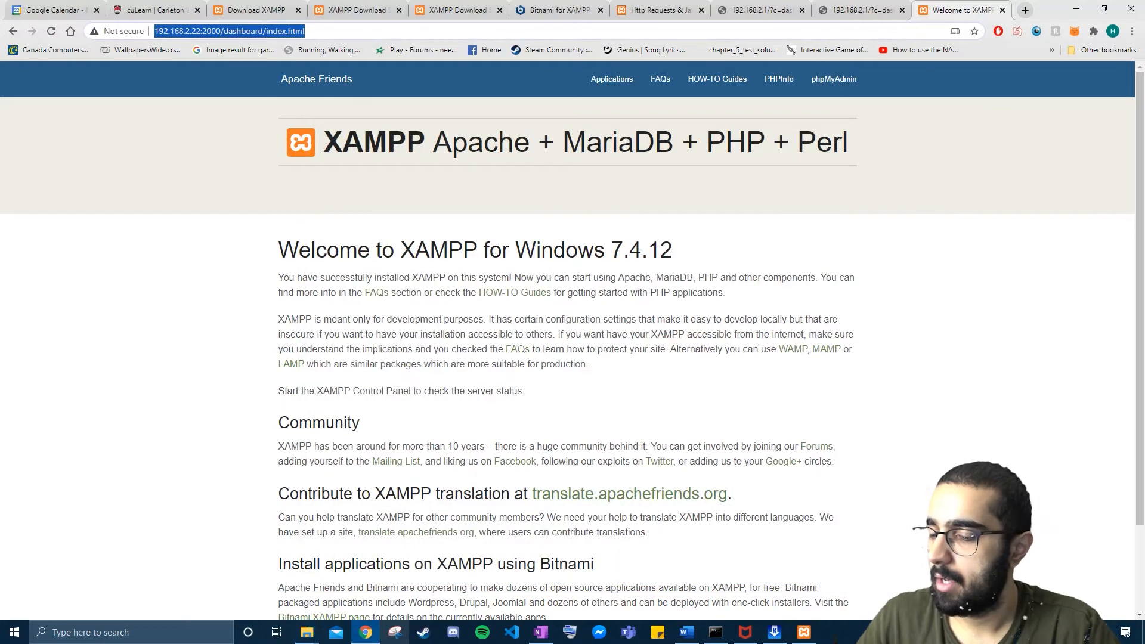
key(alt+Tab)
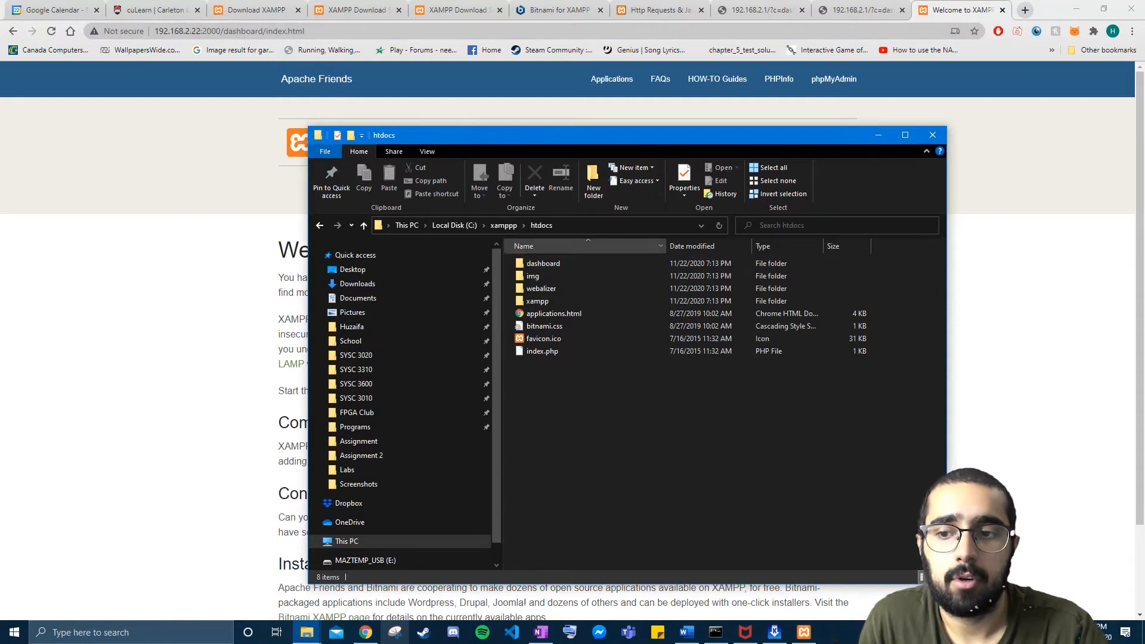
- Locate index.html in the dashboard folder of htdocs and return to htdocs
double_click(543, 263)
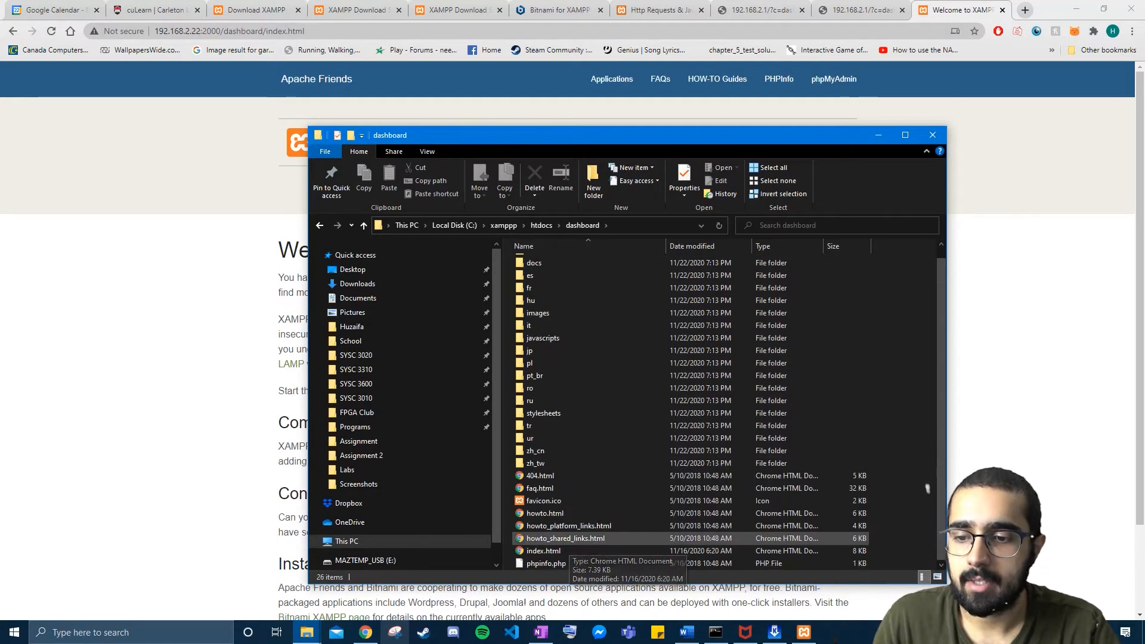
click(554, 551)
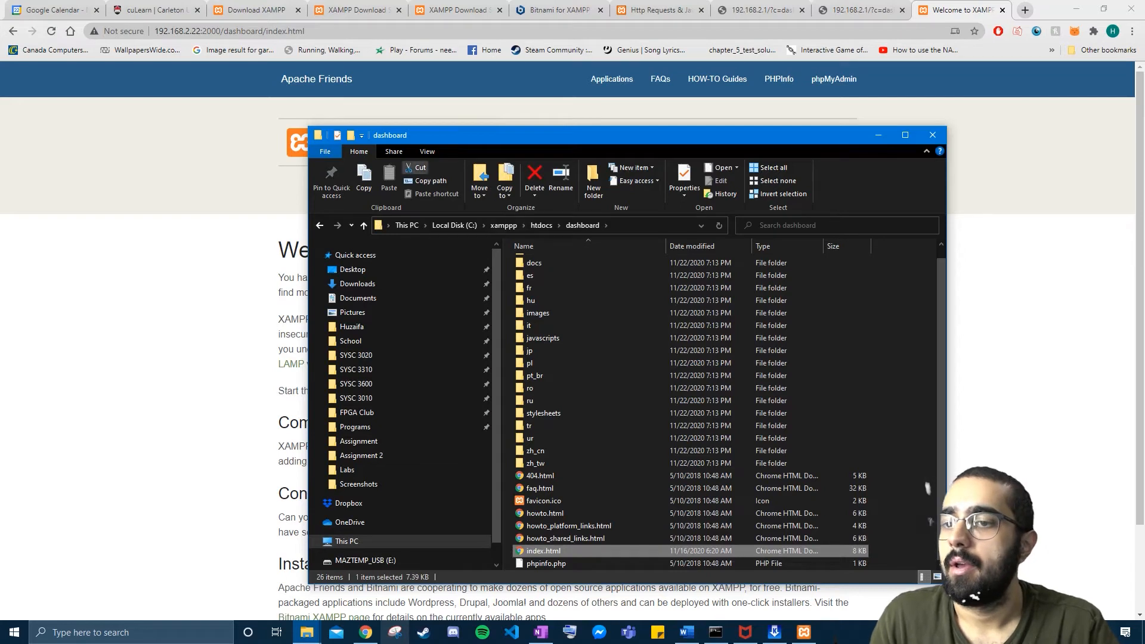
key(alt+Left)
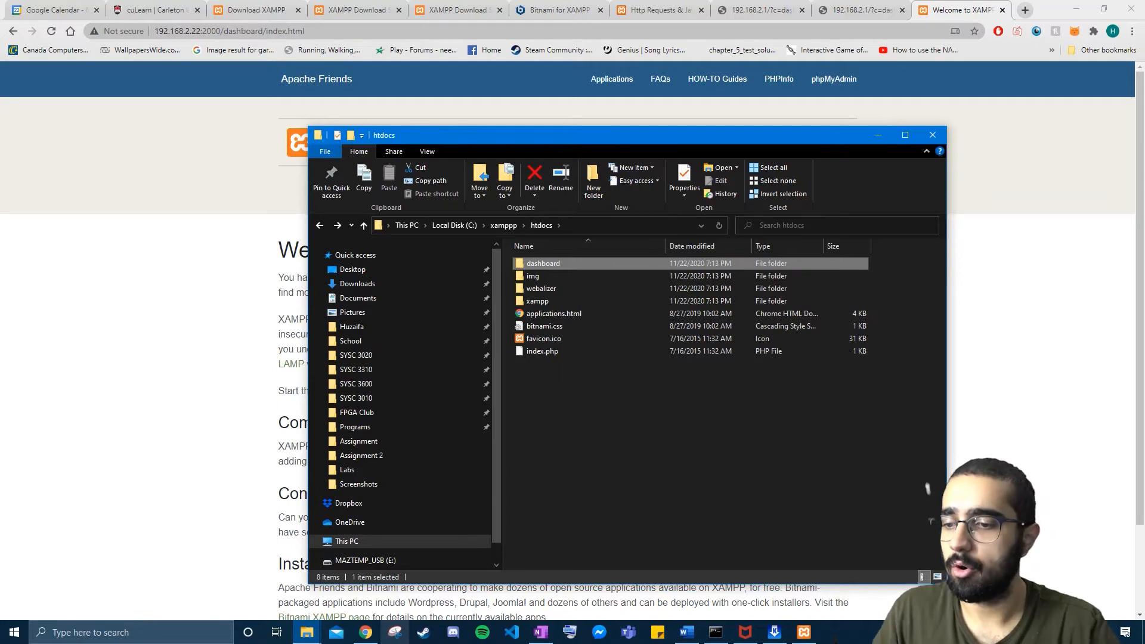
- Switch back to the XAMPP dashboard page in Chrome and highlight its address
key(alt+Tab)
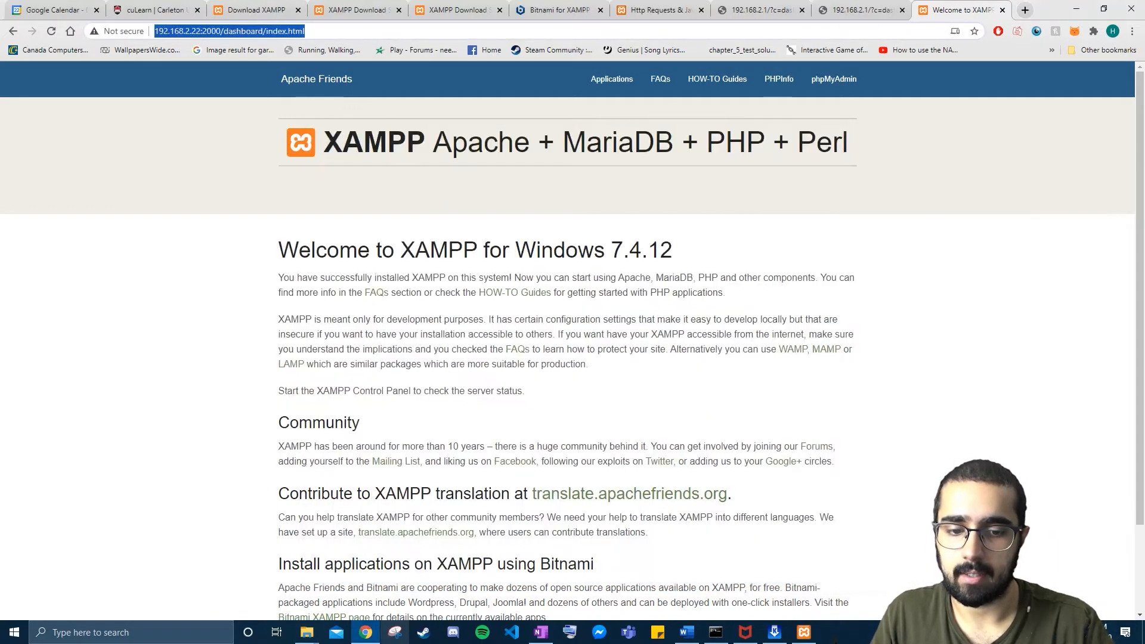
key(ctrl+l)
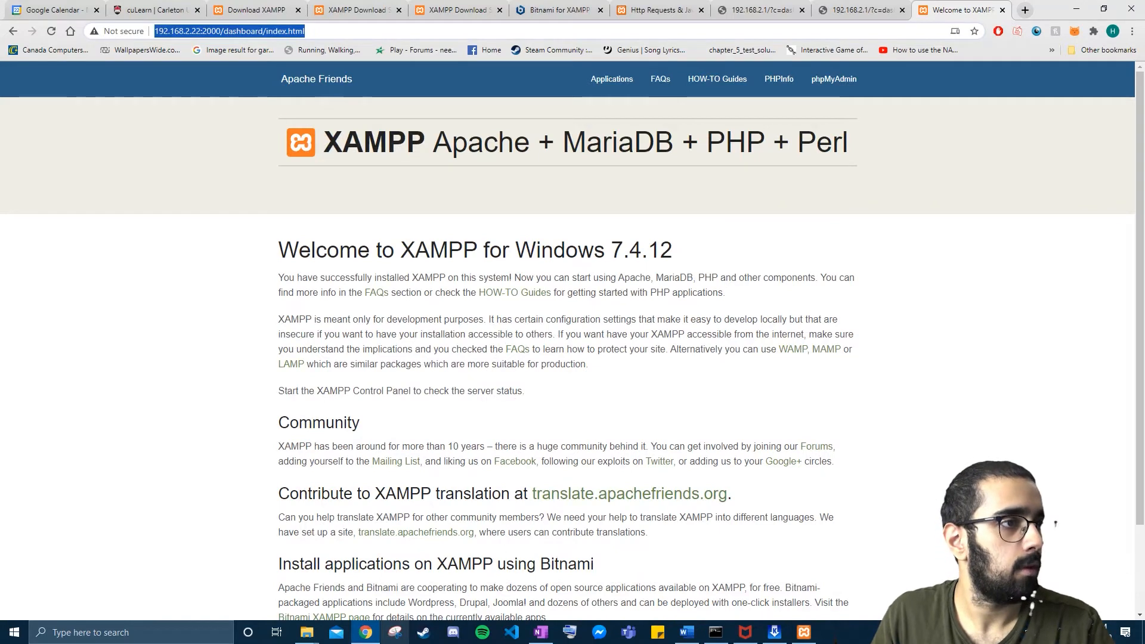
key(alt+Tab)
key(alt+Tab)
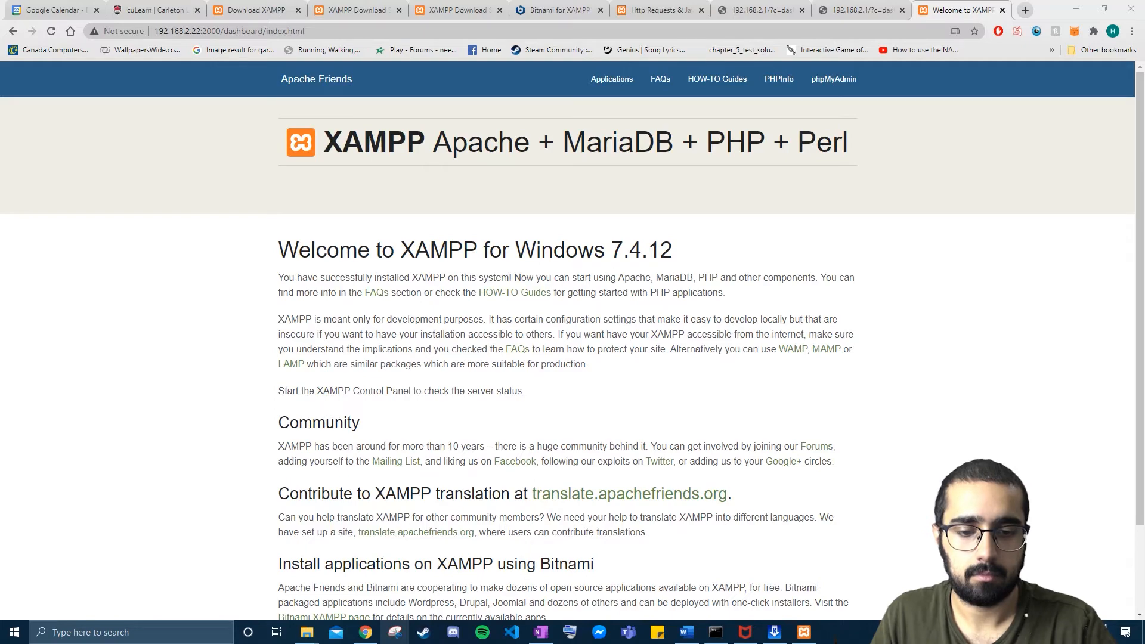
- Switch to the http practice folder in File Explorer, highlight all its files for review and move the window lower
click(1144, 632)
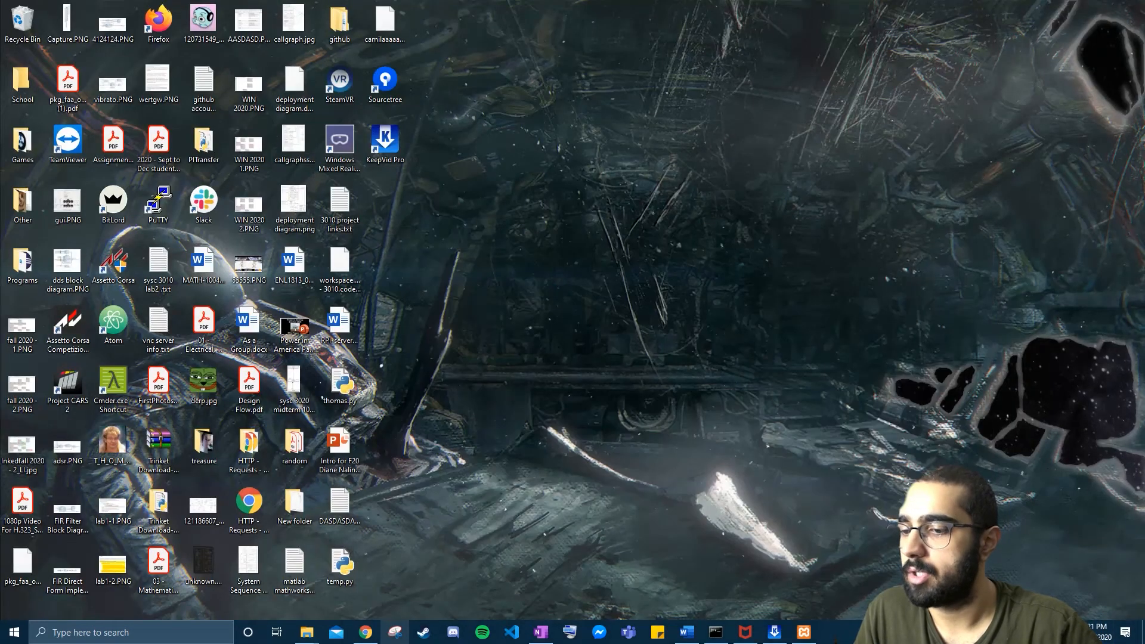
key(alt+Tab)
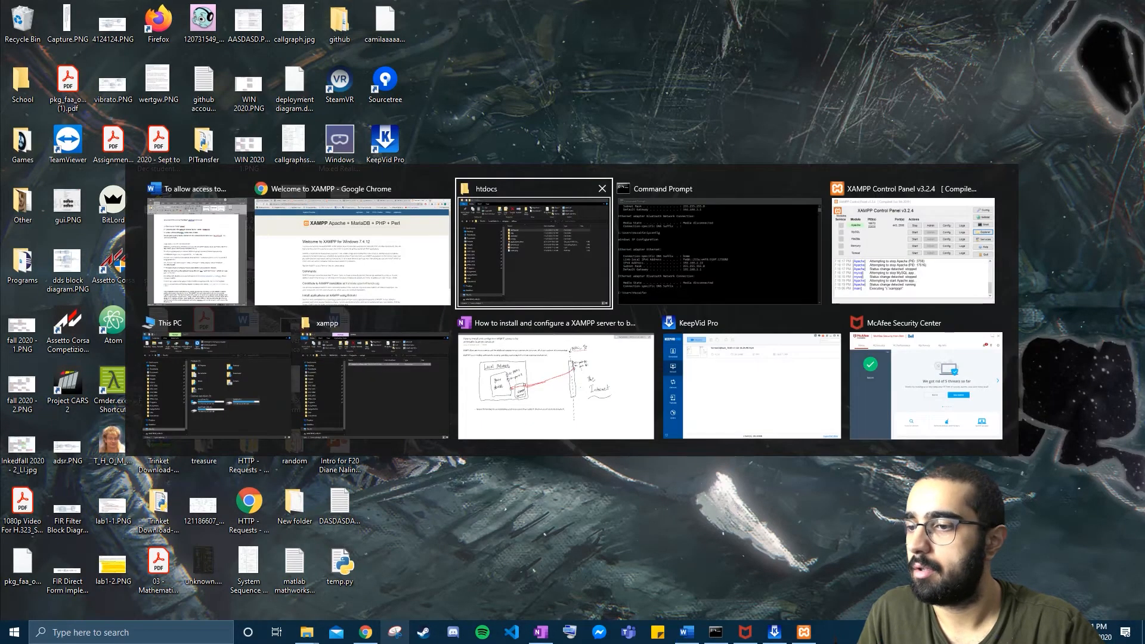
key(alt+Tab)
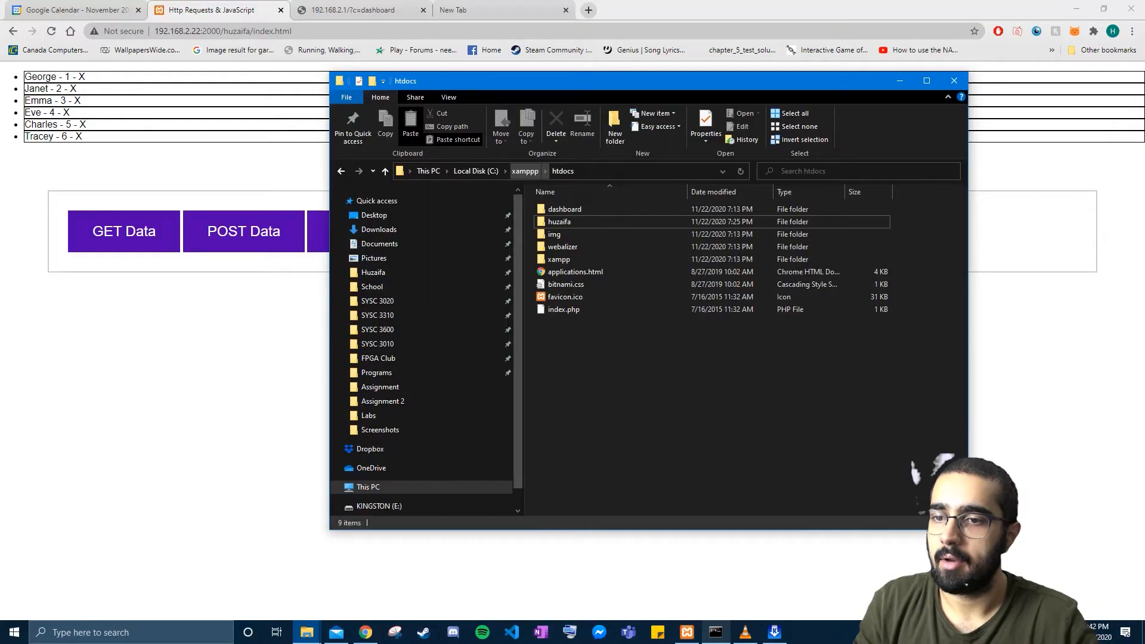
key(alt+Tab)
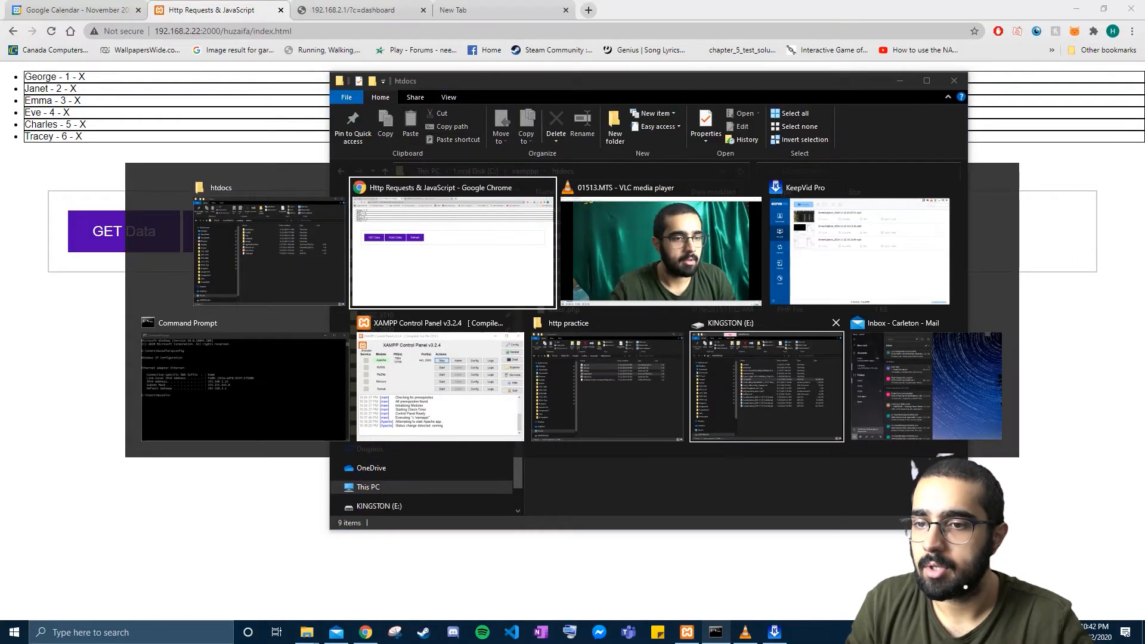
key(alt+Tab)
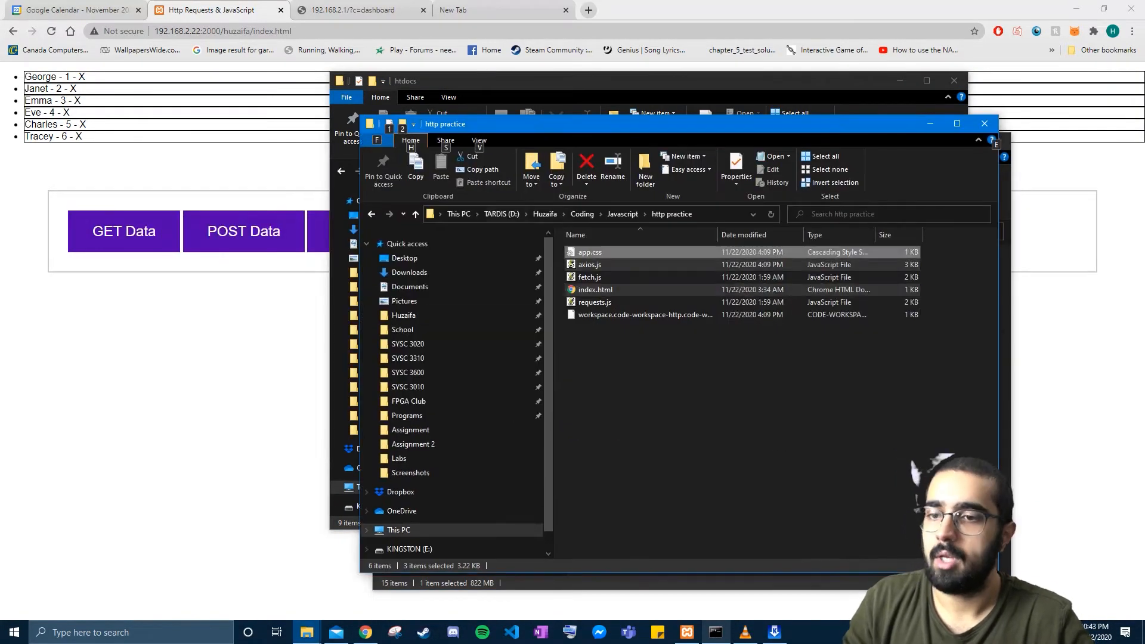
drag(670, 360, 591, 243)
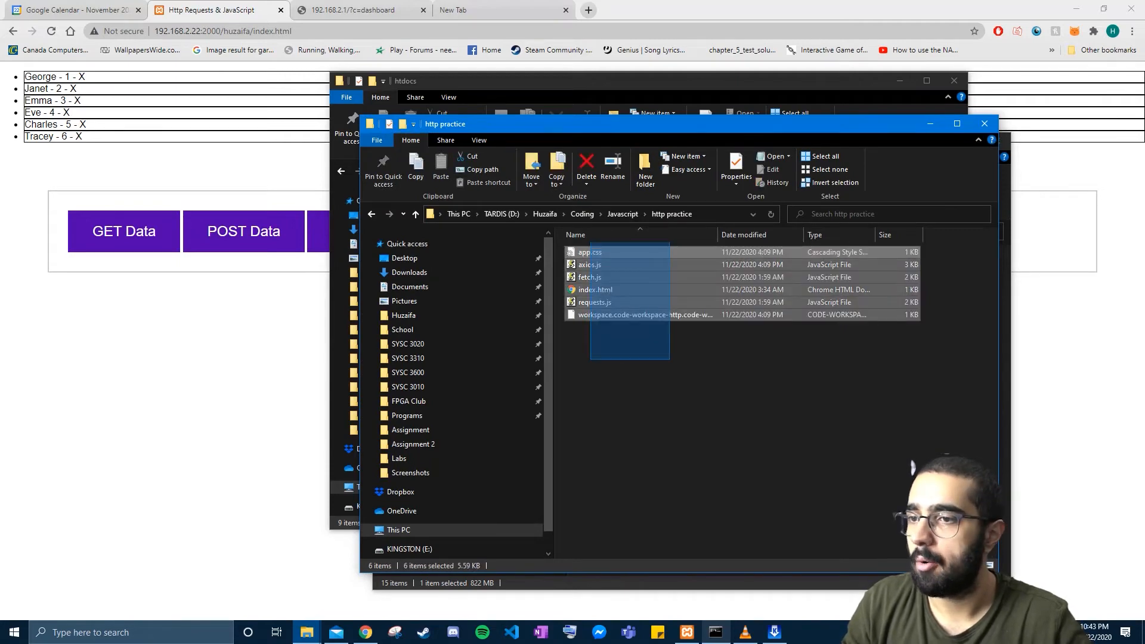
click(650, 370)
drag(656, 124, 652, 203)
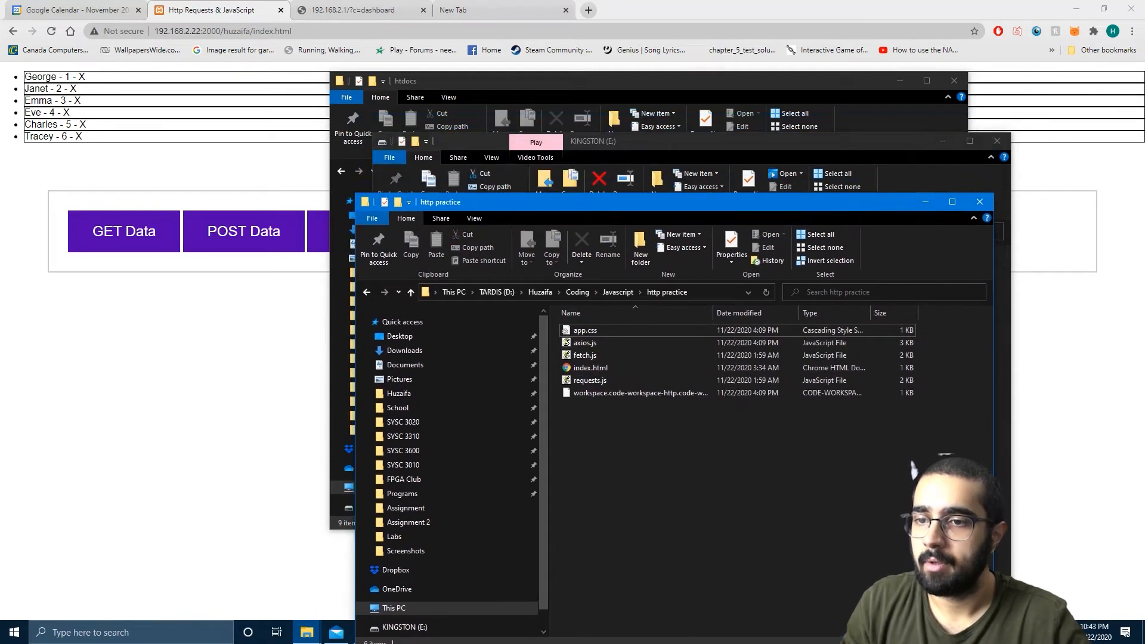
- Open the personal project folder inside htdocs and check the app.css, axios.js and index.html files in it
click(644, 81)
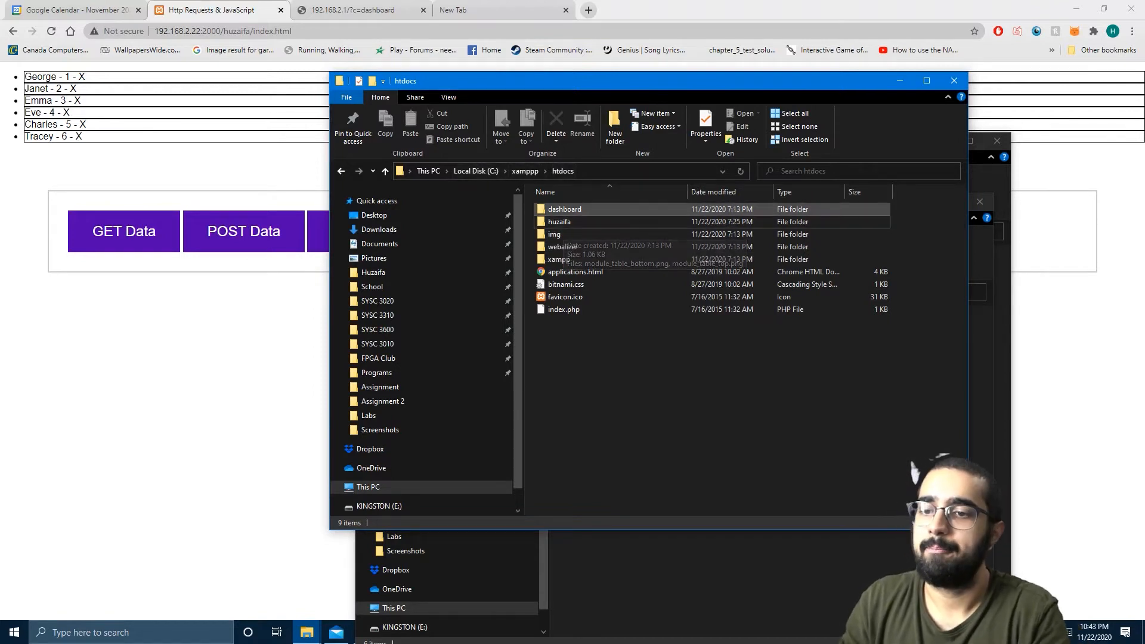
click(559, 222)
double_click(560, 222)
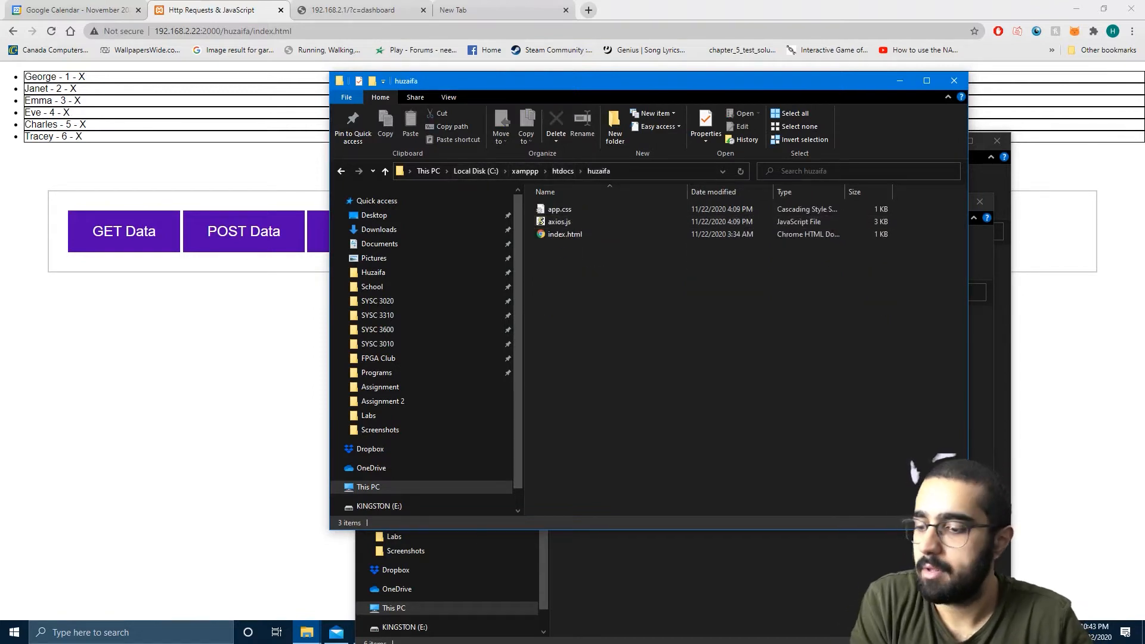
drag(562, 253, 557, 200)
click(603, 279)
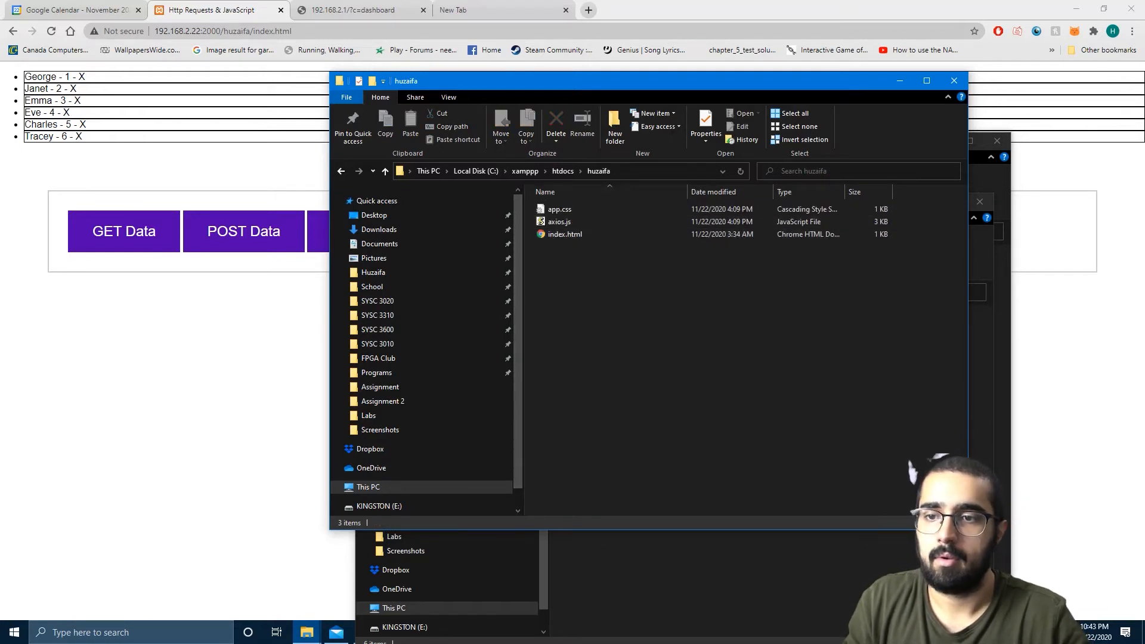
- Return to the Http Requests & JavaScript page in Chrome, reload it and highlight the folder part of its address
click(256, 343)
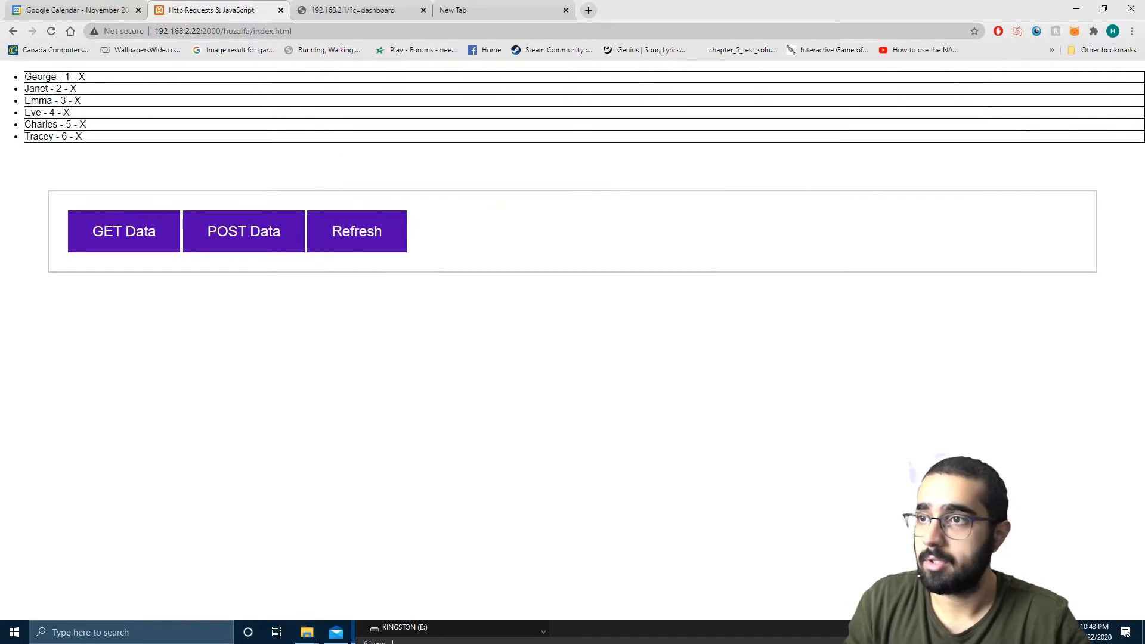
key(F5)
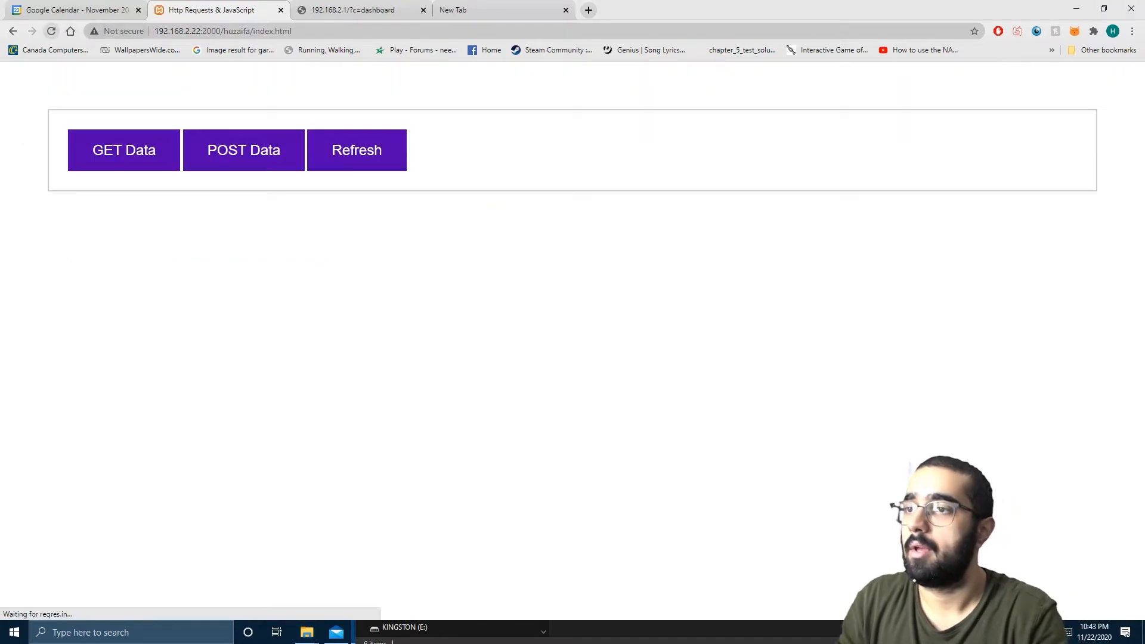
drag(154, 31, 291, 31)
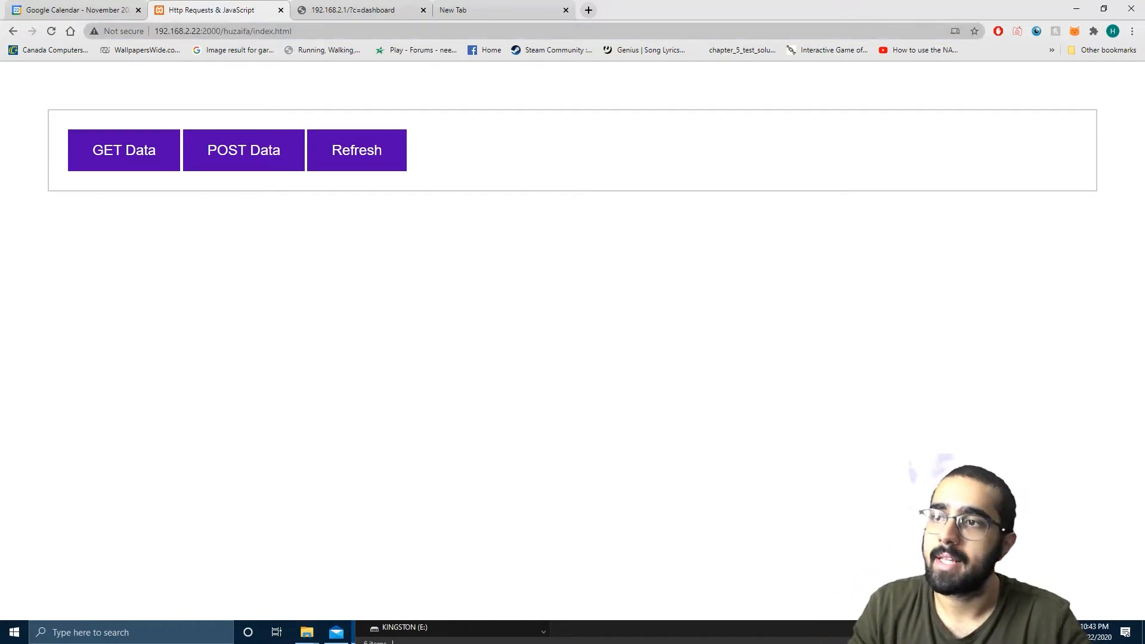
drag(223, 31, 254, 31)
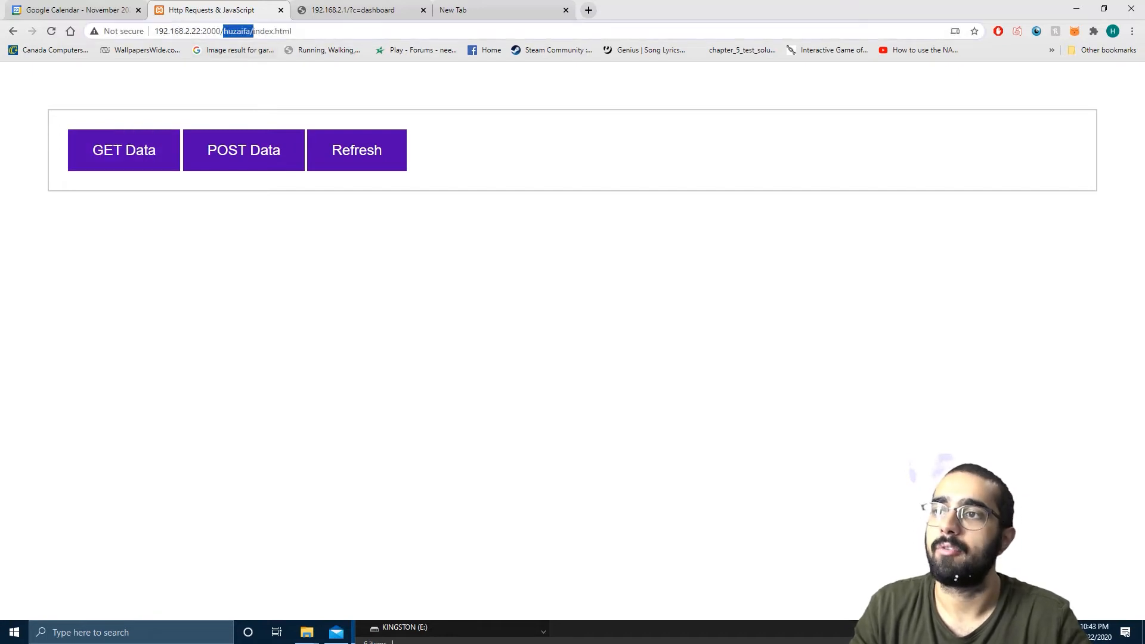
- Switch back to File Explorer, go up to htdocs and review the files and folders it contains
key(alt+Tab)
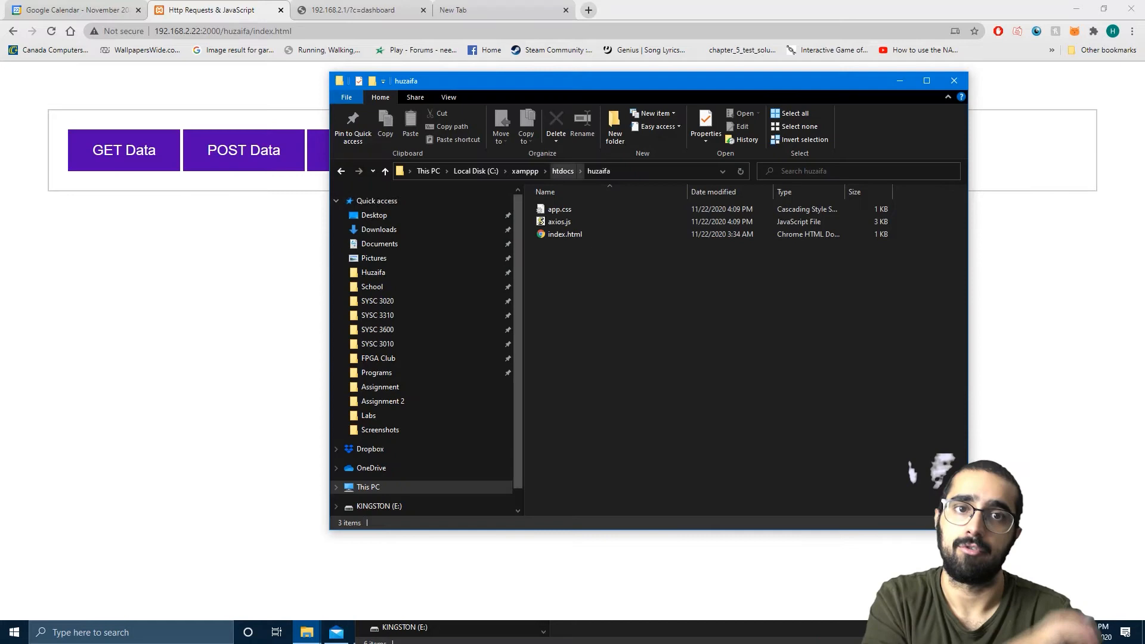
click(565, 172)
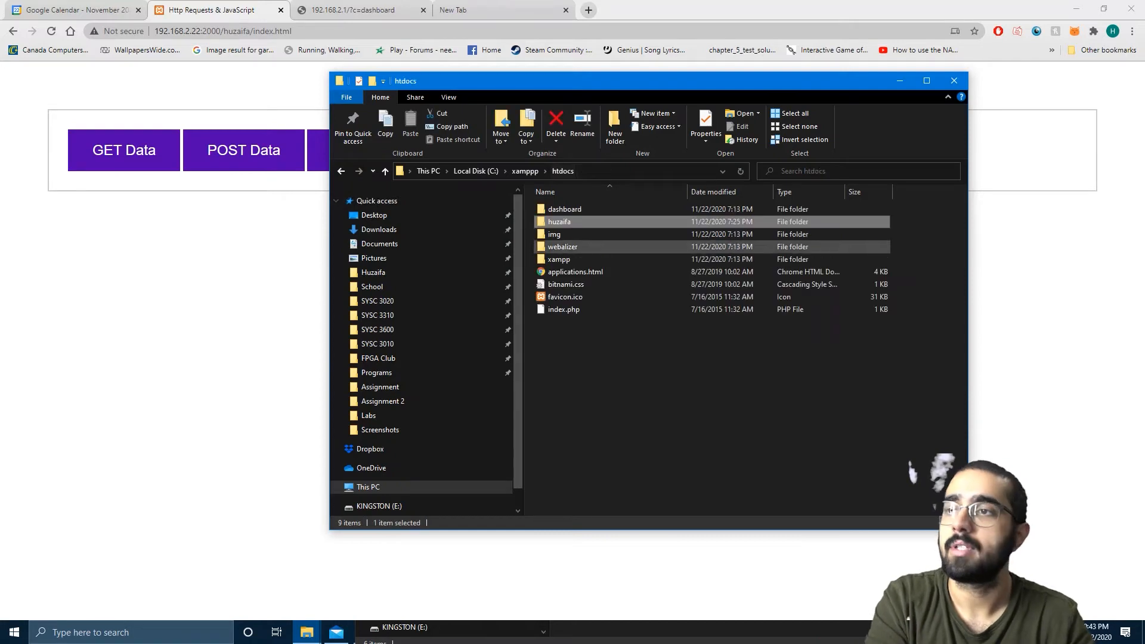
drag(592, 362, 575, 210)
click(591, 346)
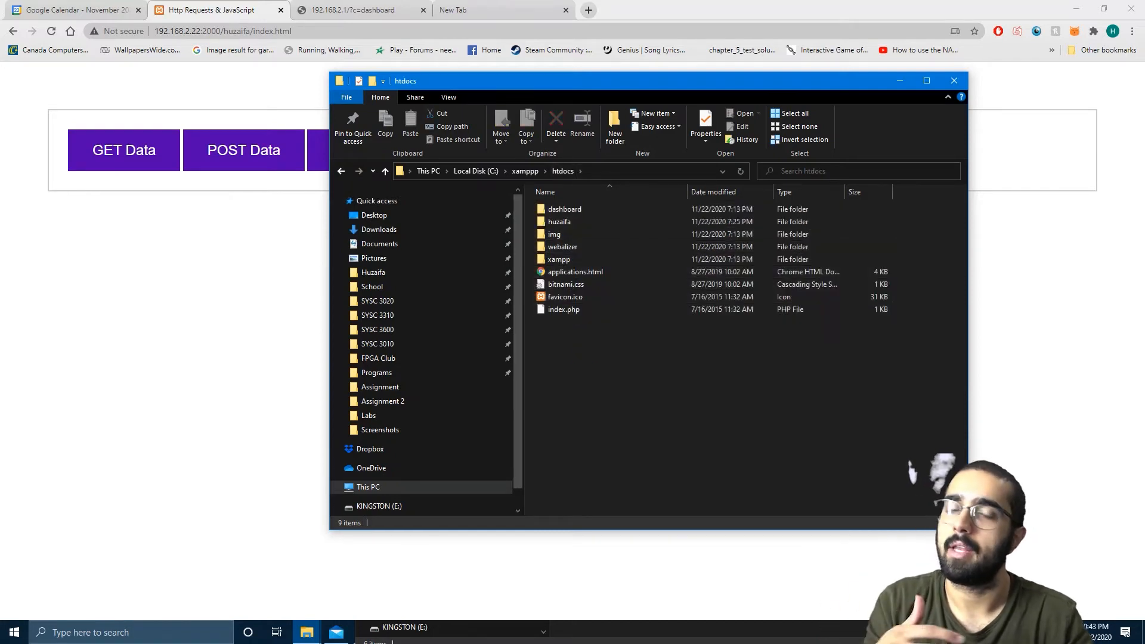
- Reopen the personal project folder, highlight its three files and return to htdocs
click(561, 222)
double_click(561, 222)
drag(575, 259, 575, 192)
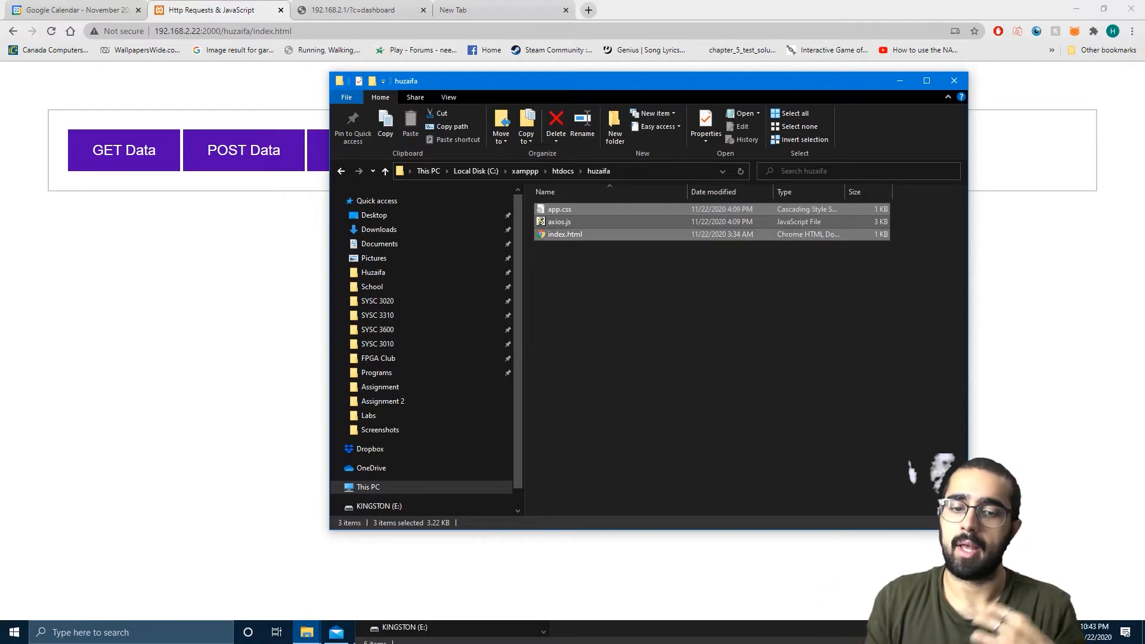
click(710, 310)
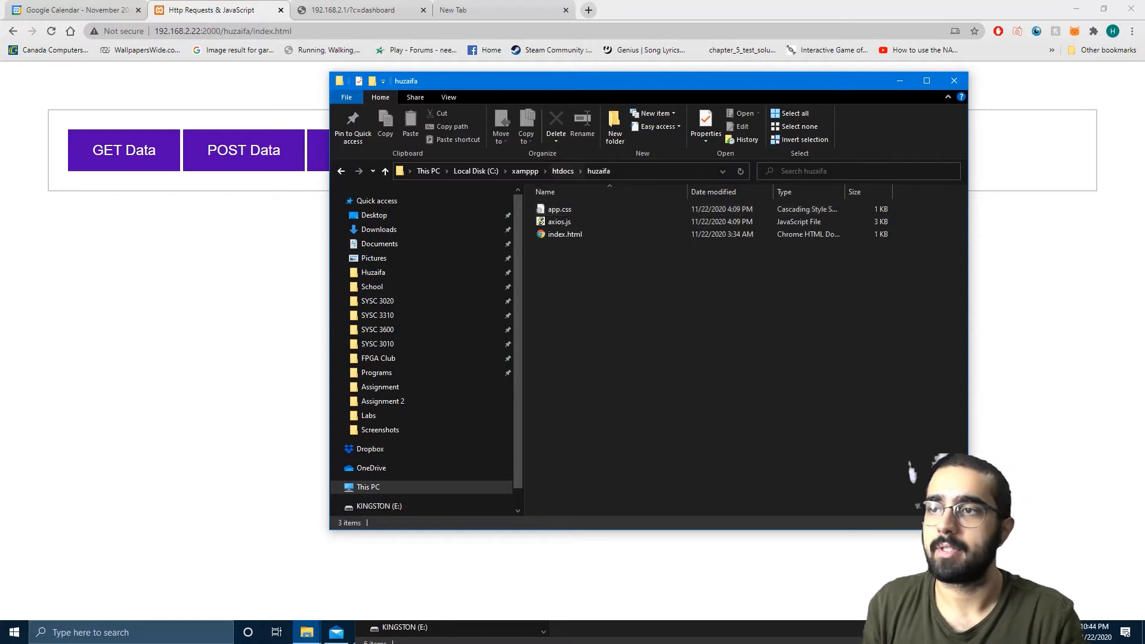
click(563, 172)
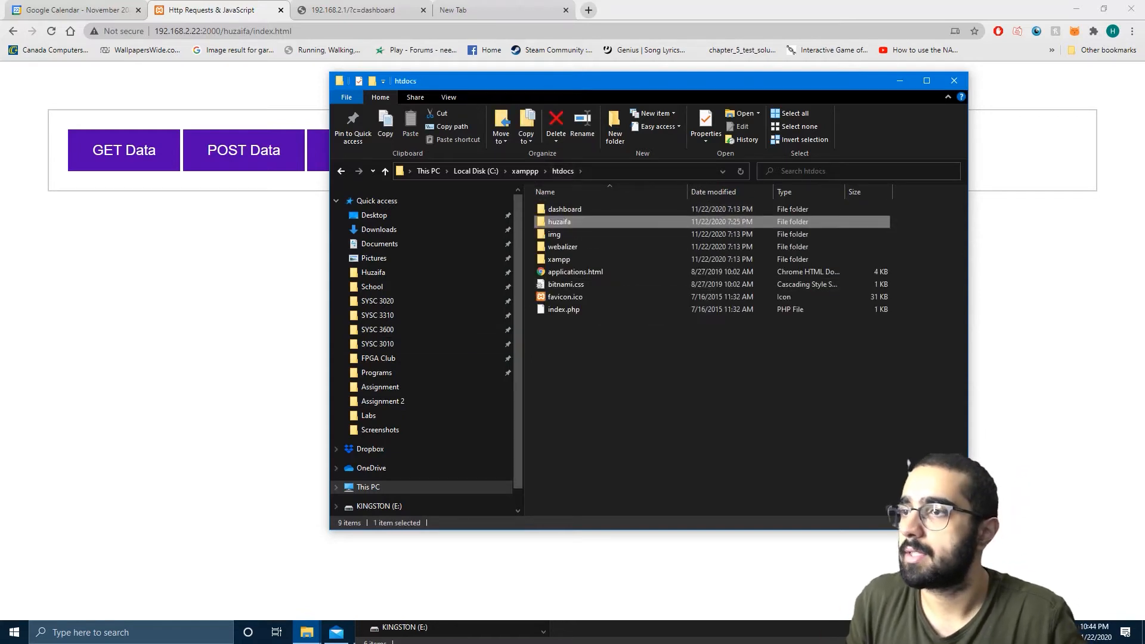
- Test the locally served page in Chrome by fetching data with GET Data and clearing it with Refresh, twice
click(239, 268)
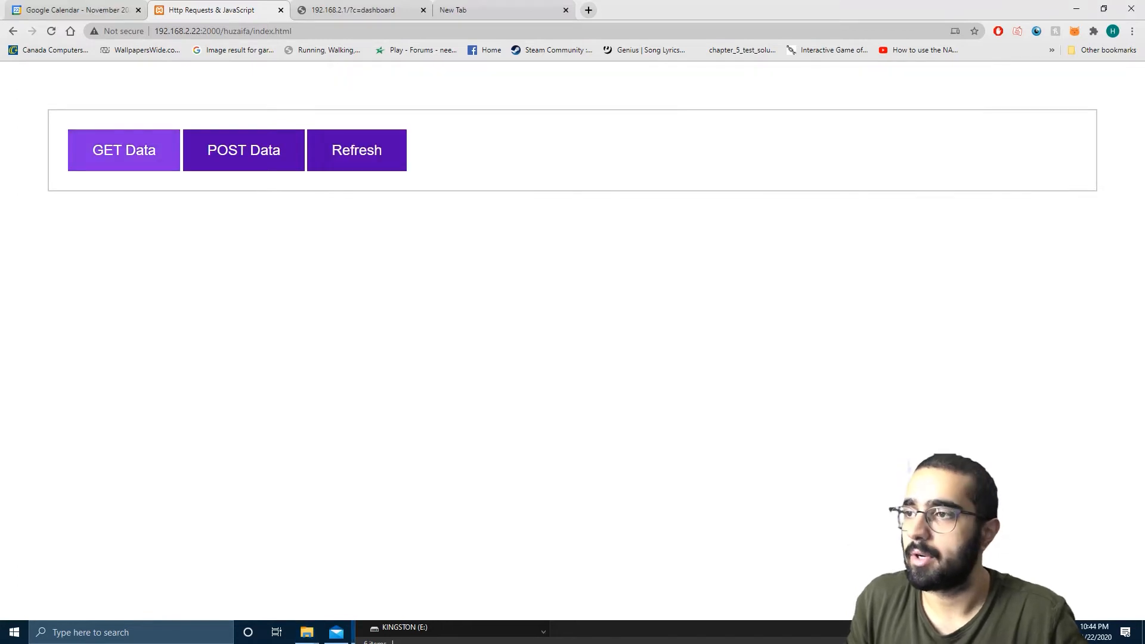
click(123, 150)
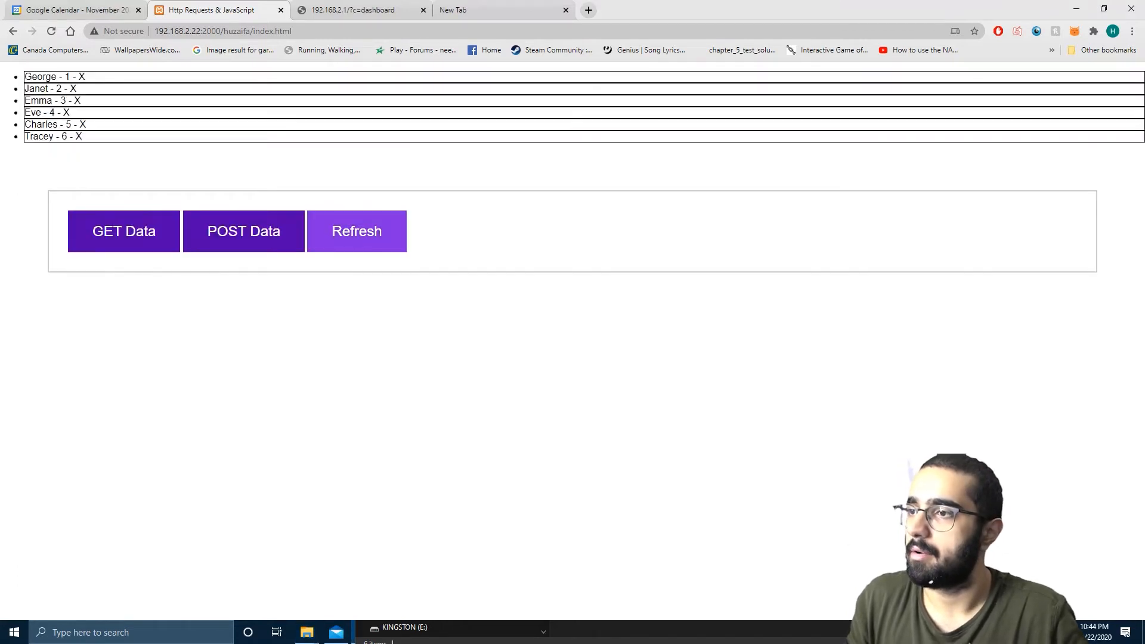
click(357, 231)
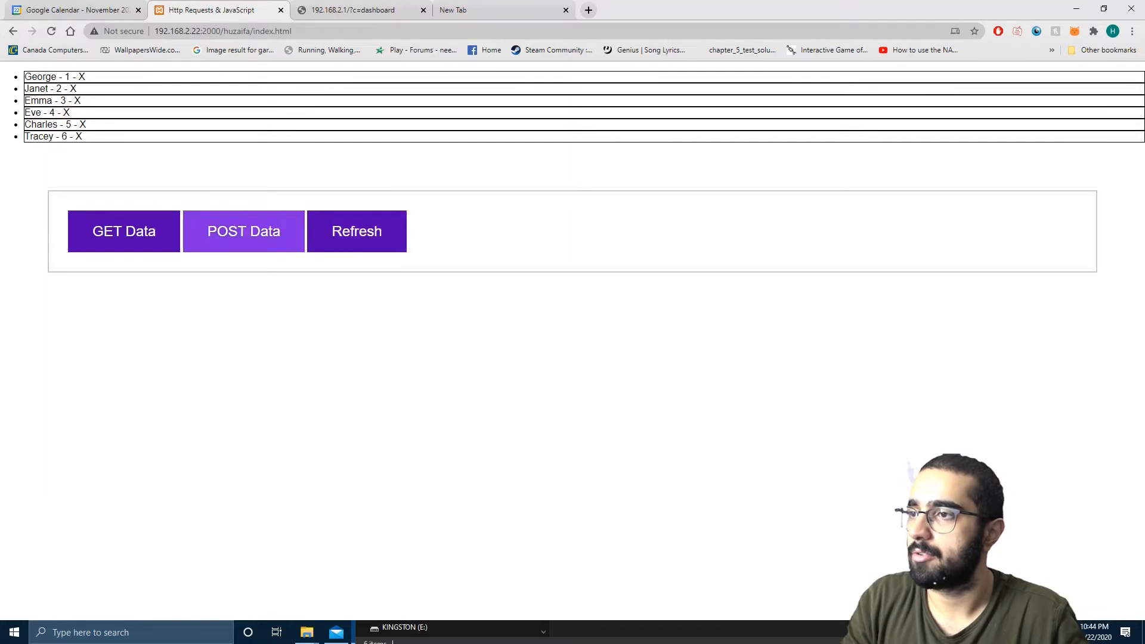
click(123, 232)
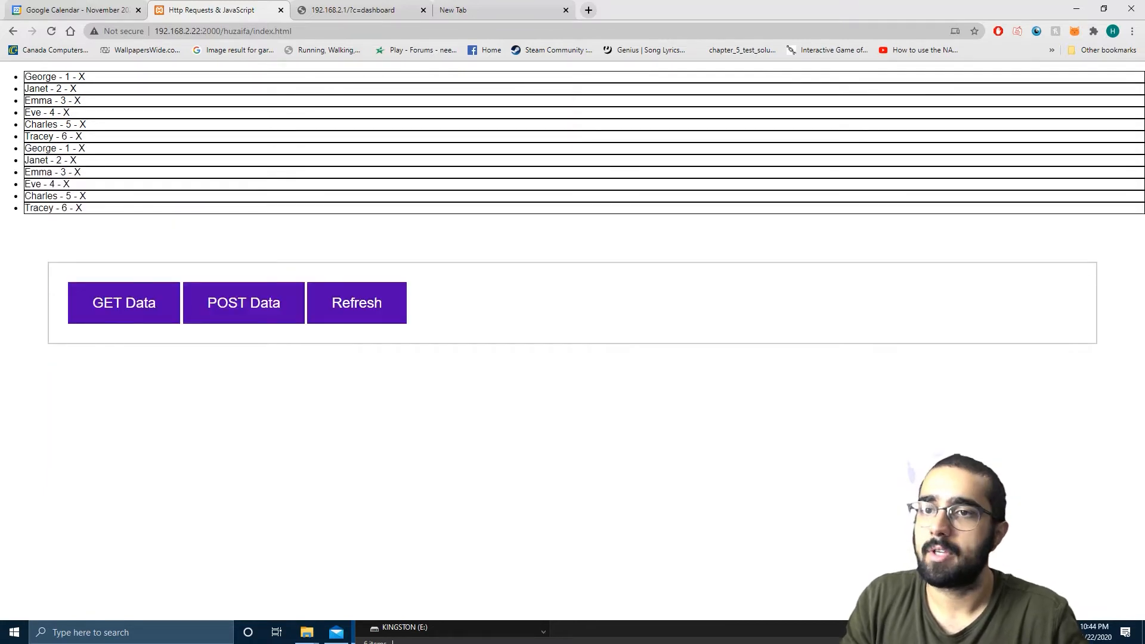
click(356, 303)
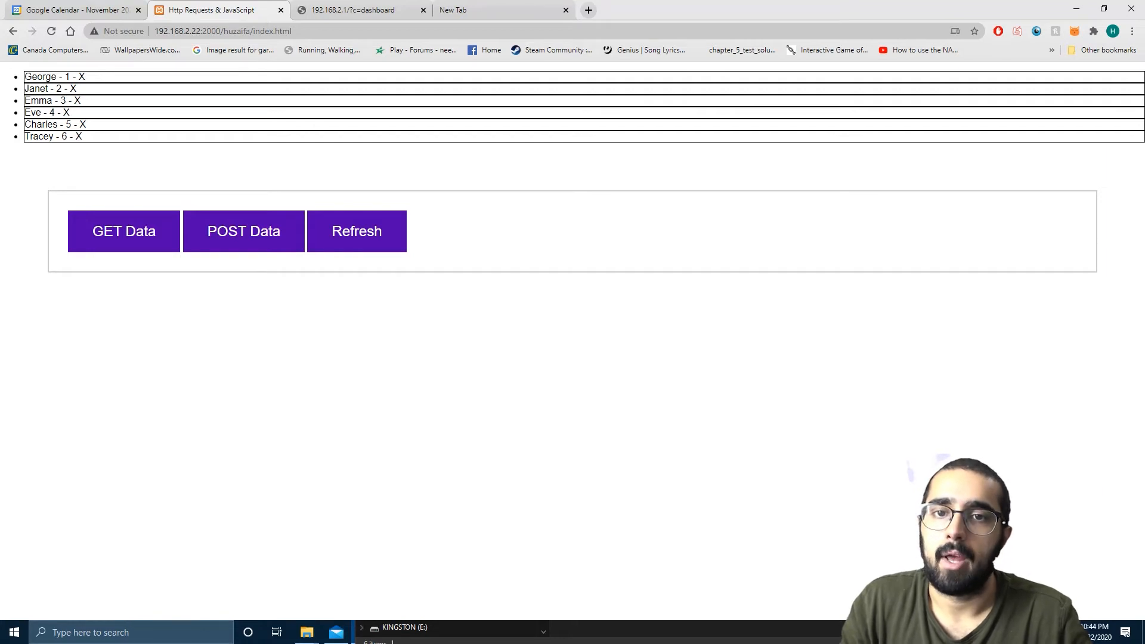
- Move the http practice window out of the way, minimize it and bring up the Command Prompt with the ipconfig output
key(alt+Tab)
key(alt+Tab)
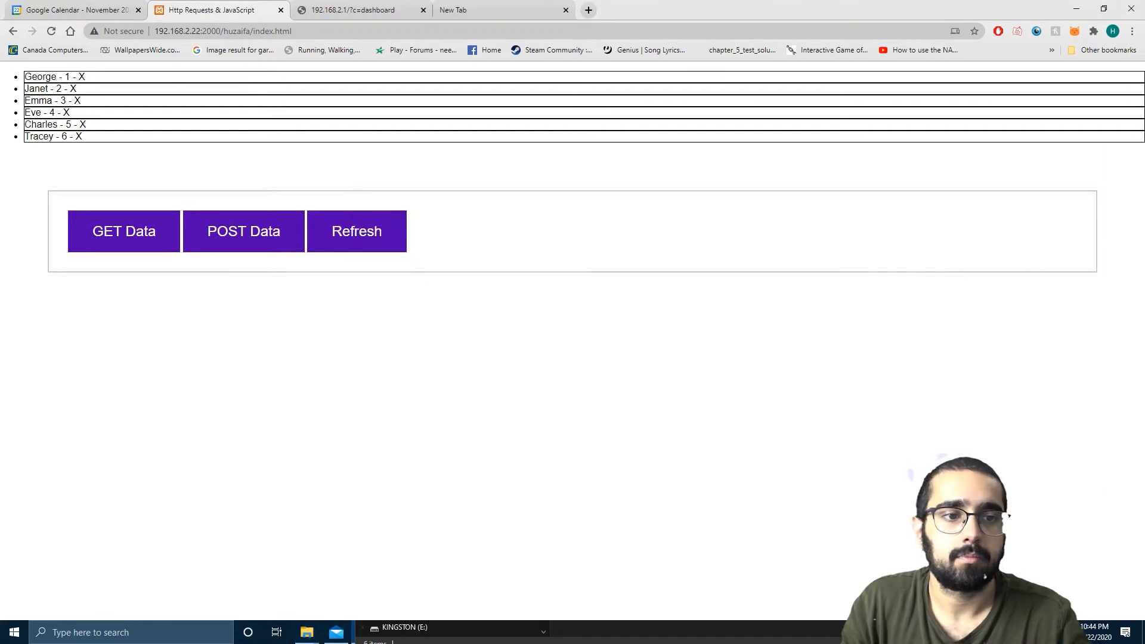
key(alt+Tab)
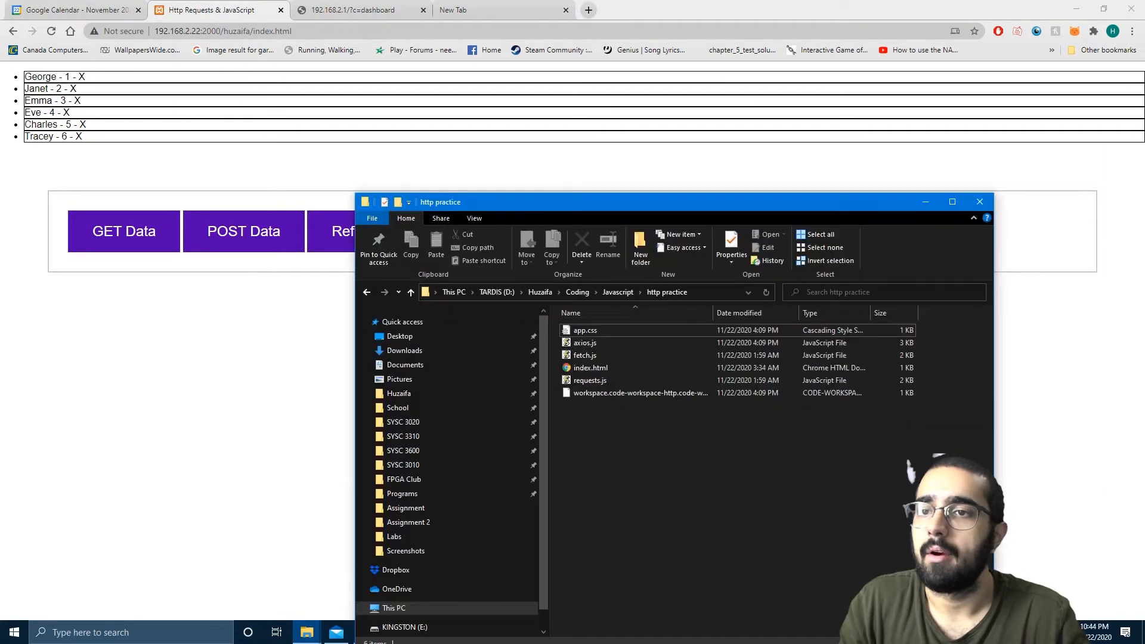
drag(596, 202, 509, 91)
click(838, 91)
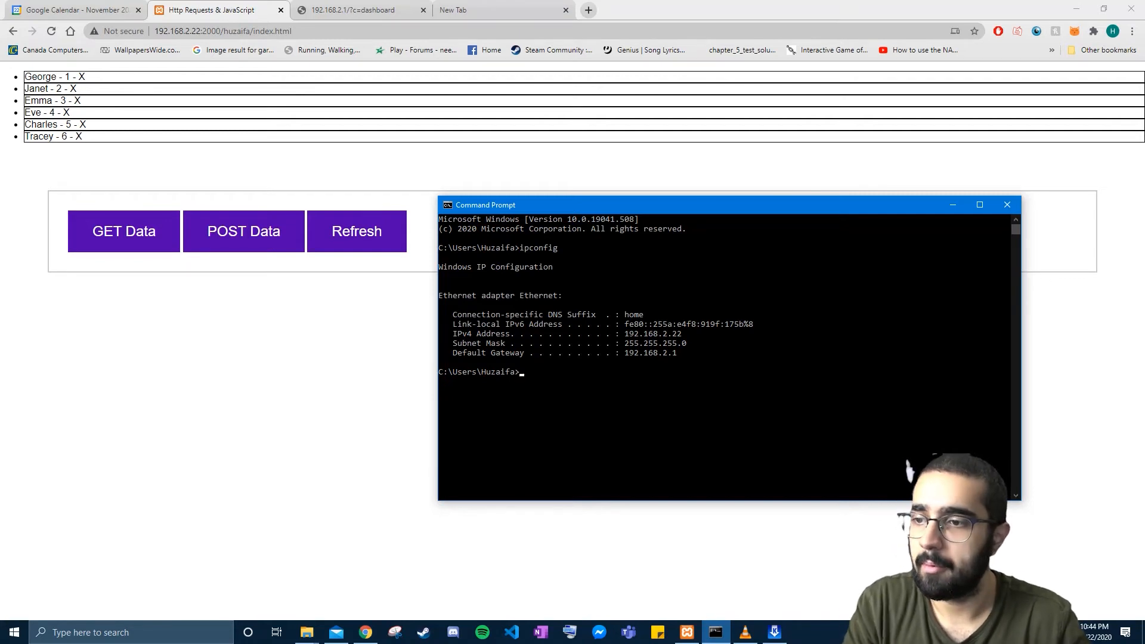
- Locate the Default Gateway entry in the ipconfig output and copy its address
drag(455, 353, 517, 353)
click(518, 353)
drag(623, 353, 675, 353)
click(685, 362)
click(627, 362)
key(ctrl+c)
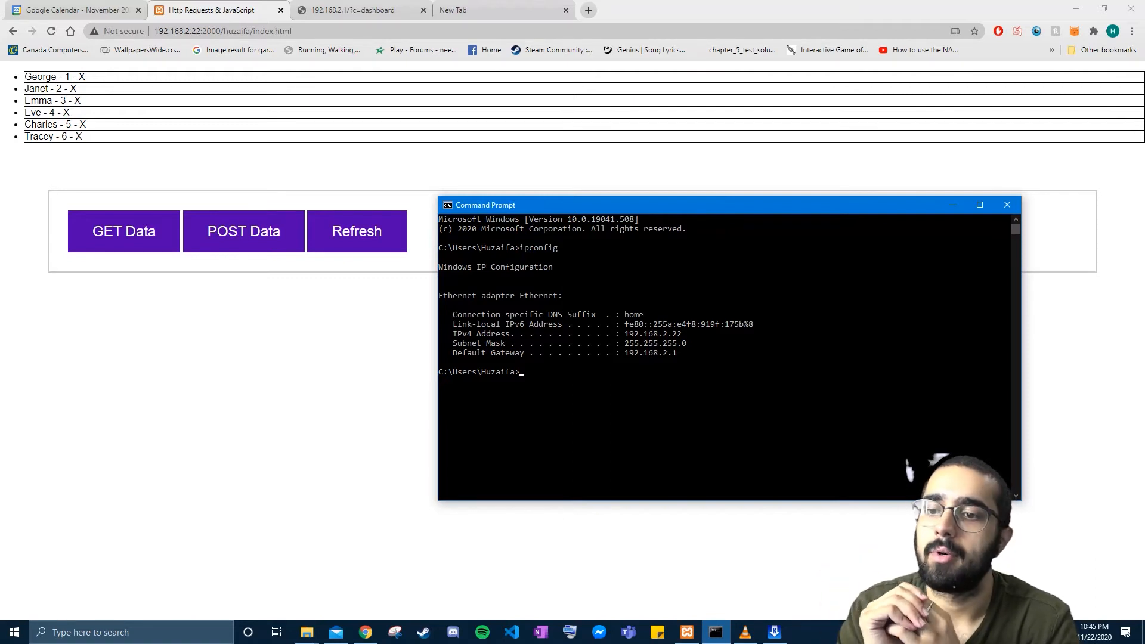
- Load the router's page at 192.168.2.1 in the empty Chrome tab
click(498, 10)
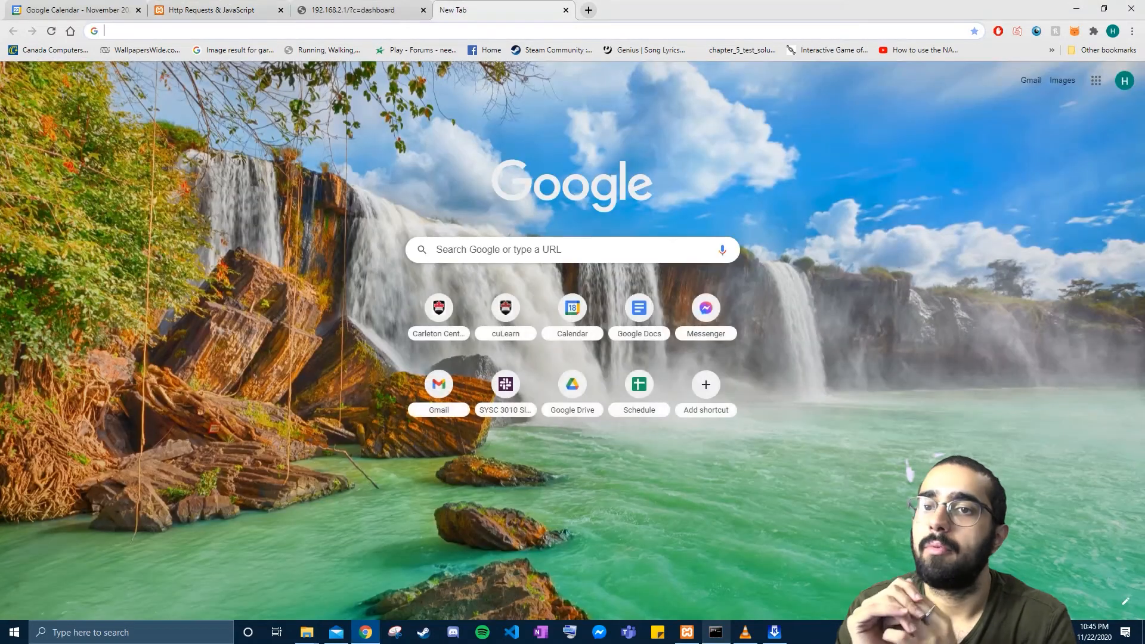
text(192.168.2.1)
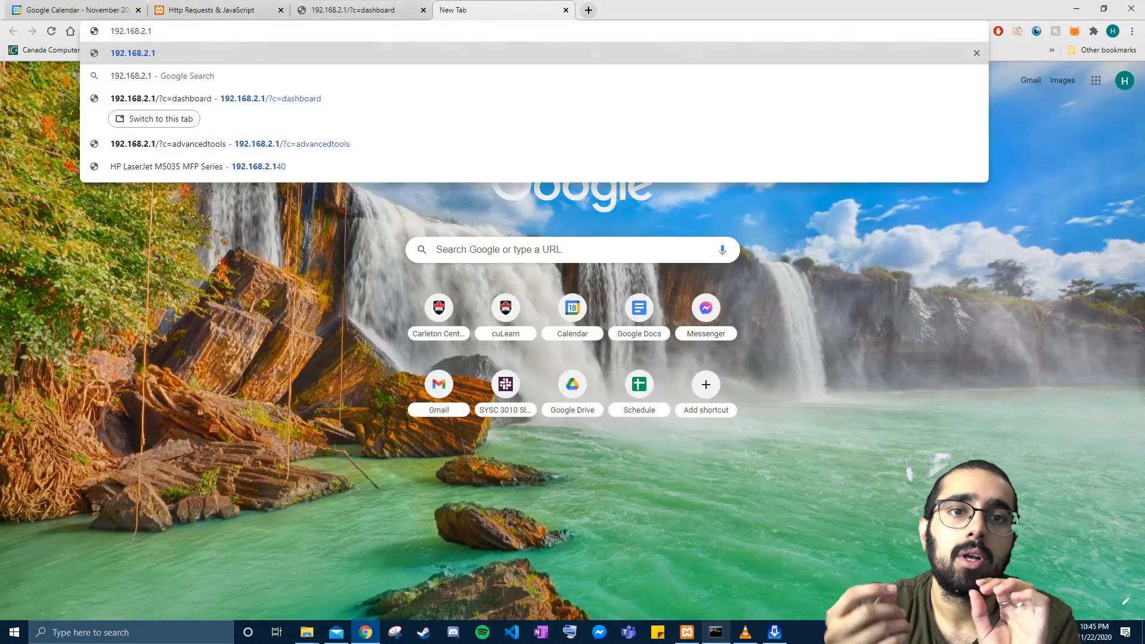
key(Return)
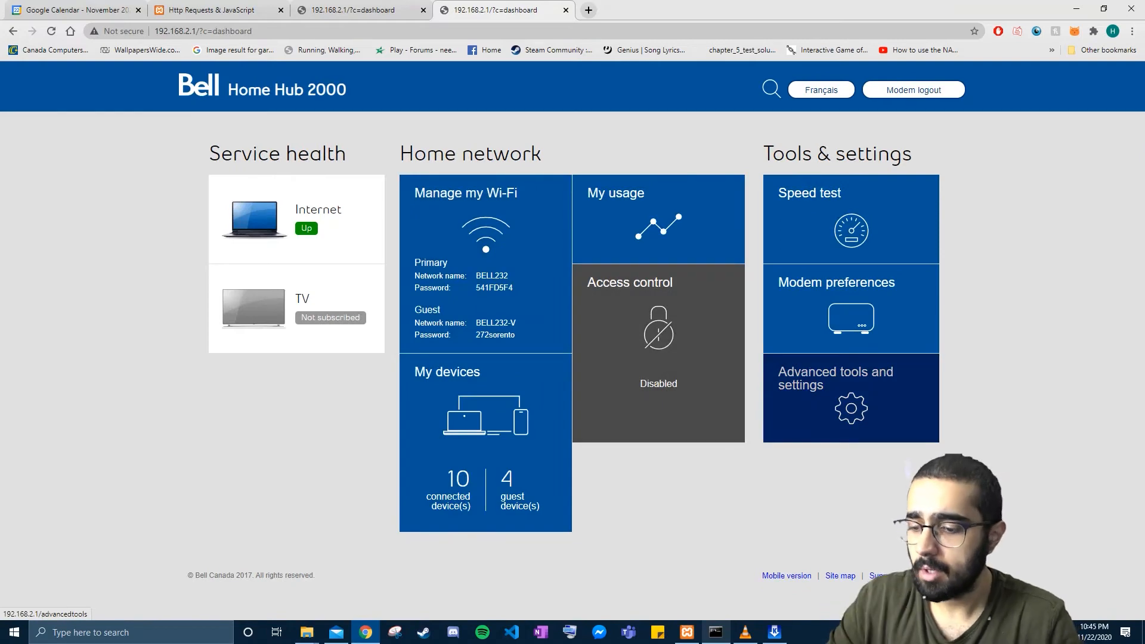
- Open the router's port forwarding settings under the advanced tools and highlight the XAMPP rule's name
click(851, 398)
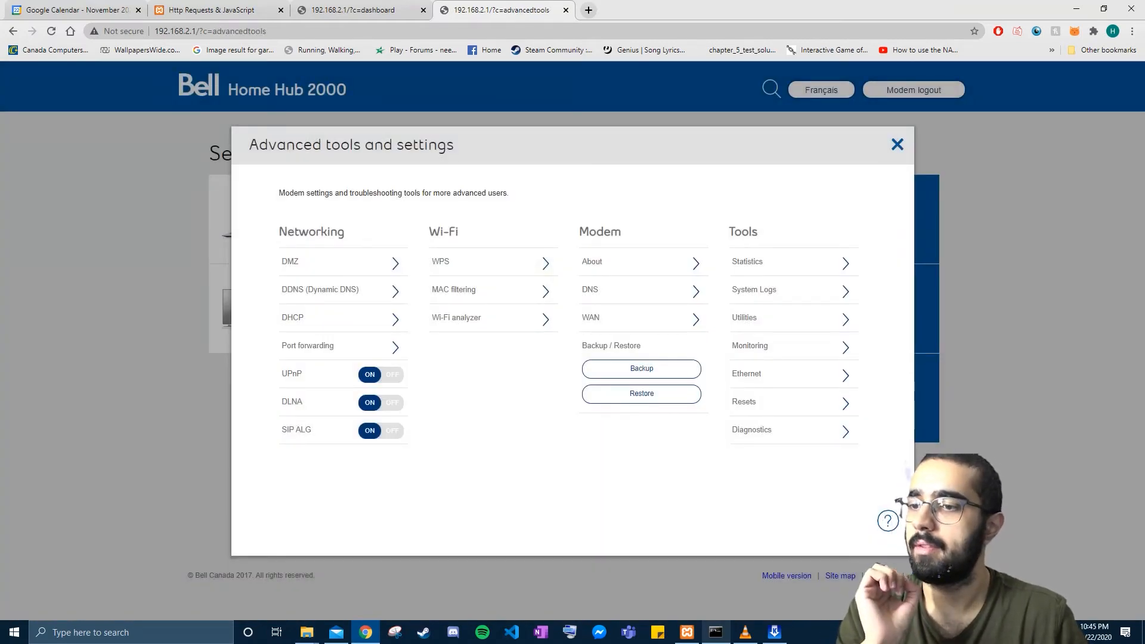
click(308, 346)
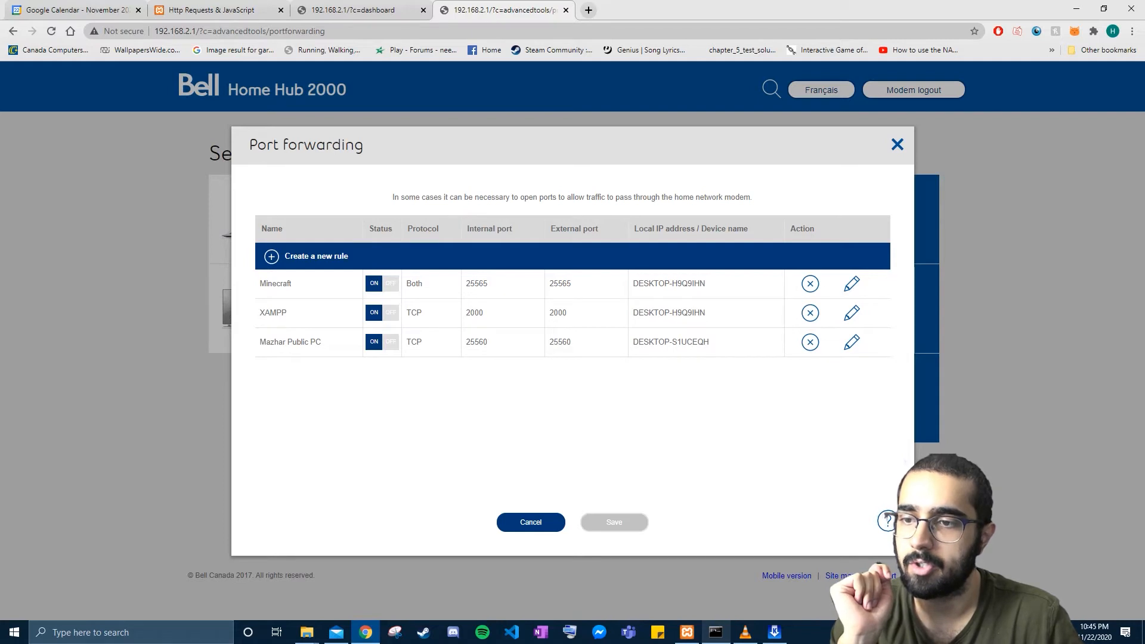
drag(260, 313, 288, 313)
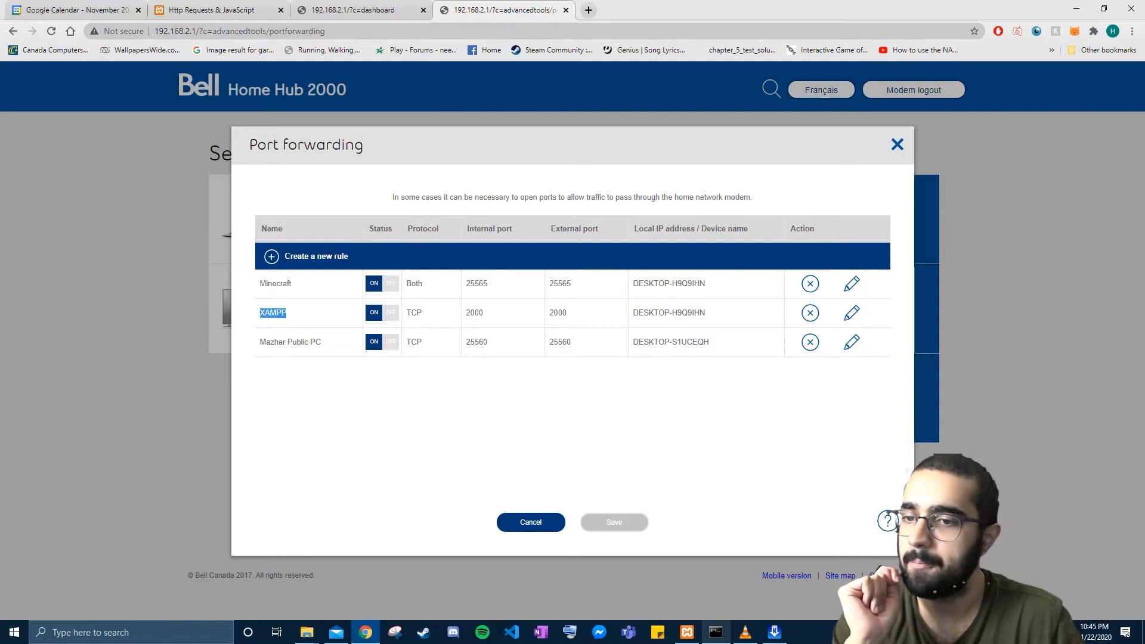
- Open the XAMPP port forwarding rule for editing and bring up Apache's httpd.conf from the XAMPP Control Panel
click(289, 314)
click(852, 313)
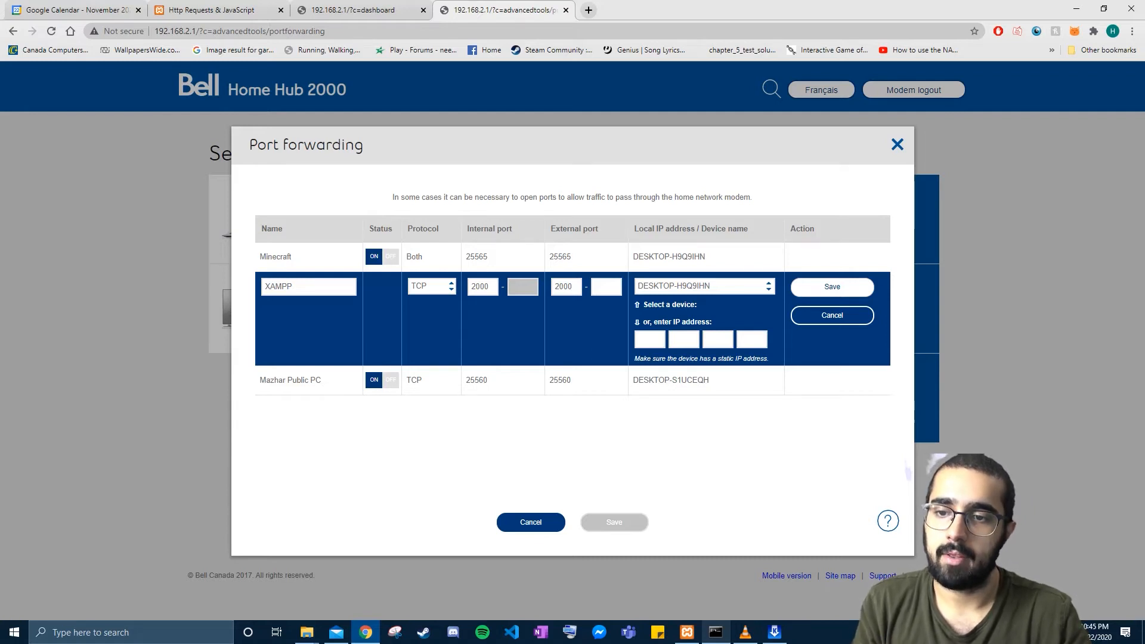
click(687, 631)
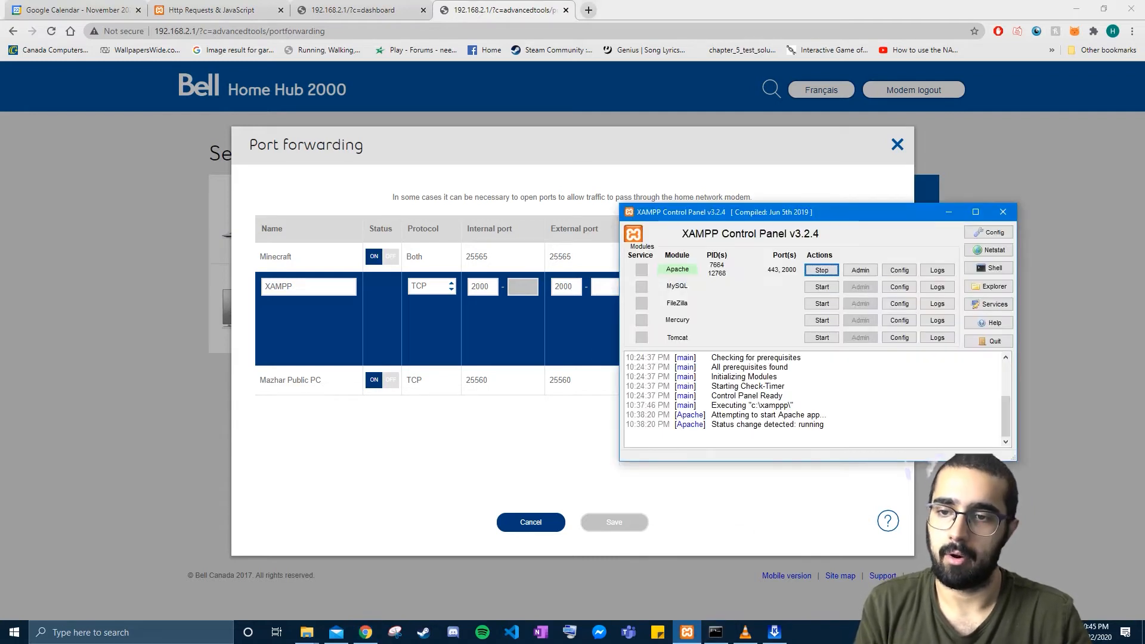
click(899, 270)
click(960, 278)
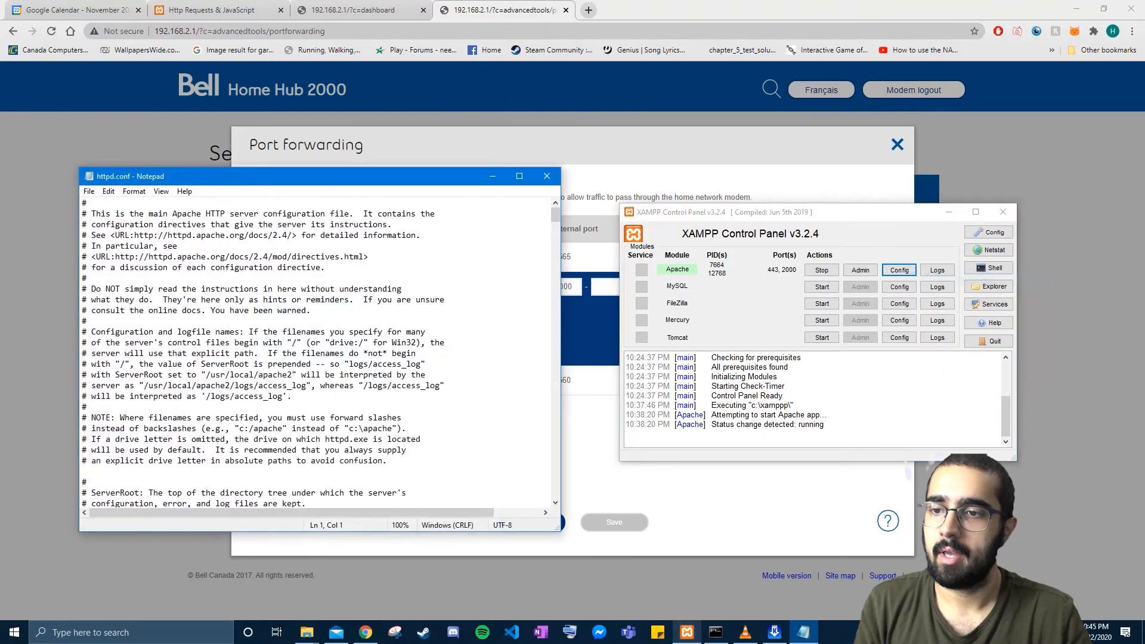
- Search httpd.conf for 2000 to locate the Listen directive's port, and return to the router's port forwarding page
key(ctrl+f)
text(2000)
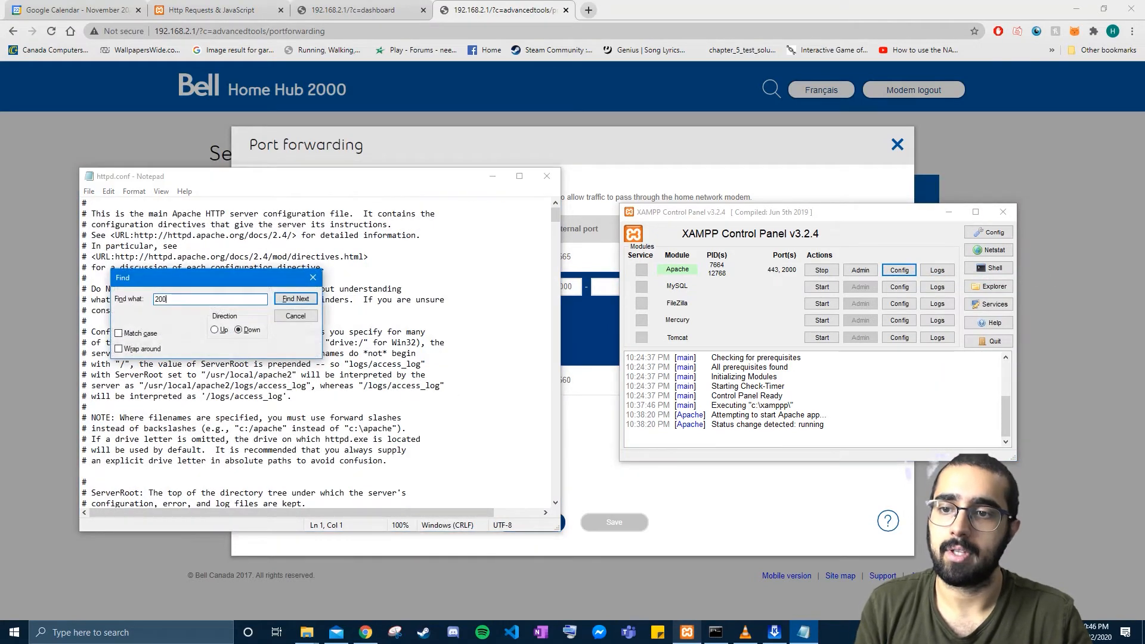
key(Return)
click(135, 493)
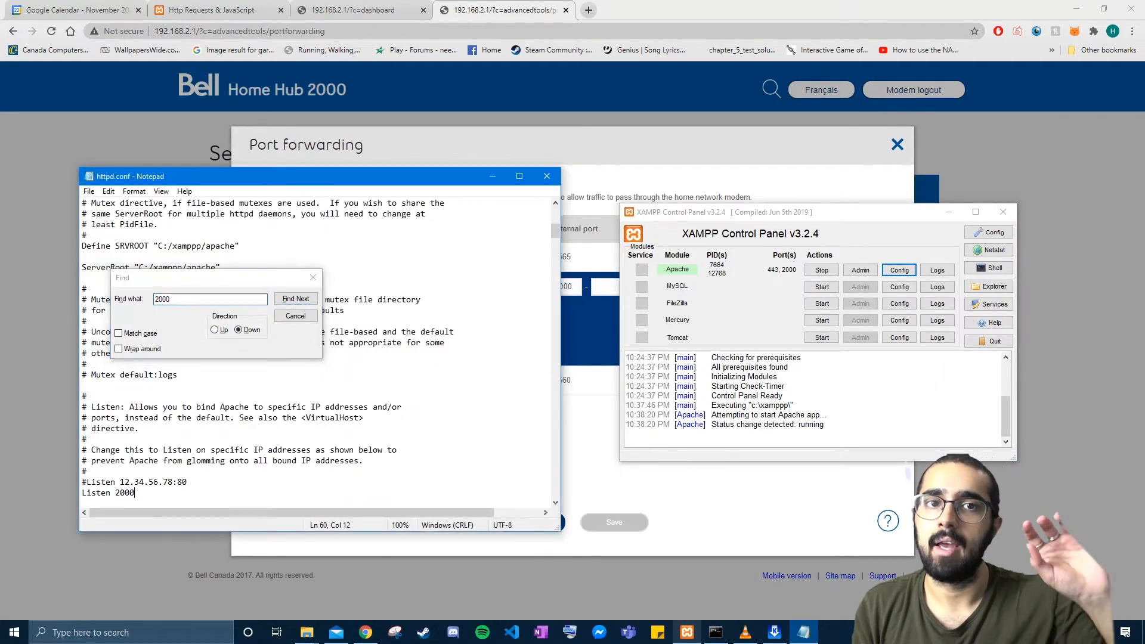
mouse_move(136, 493)
mouse_down()
mouse_move(82, 494)
mouse_move(116, 493)
mouse_move(84, 483)
mouse_move(129, 493)
mouse_move(129, 504)
mouse_up()
click(135, 493)
click(590, 442)
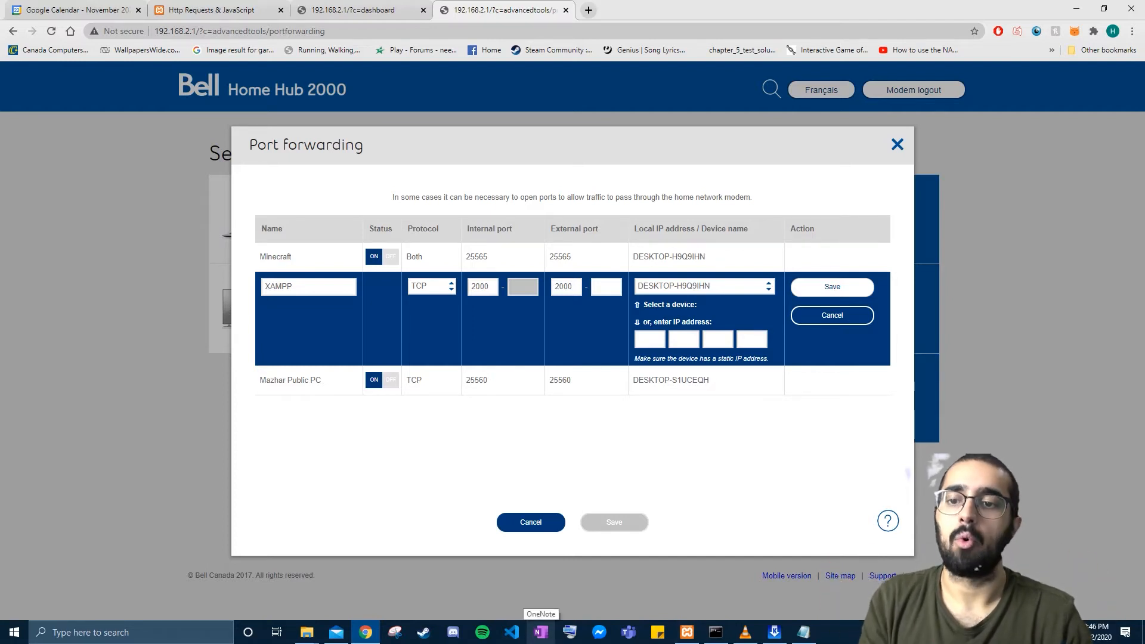
- Switch to OneNote, review the port forwarding diagram on the XAMPP server page in the SYSC 3010 section, and return to the browser
click(541, 632)
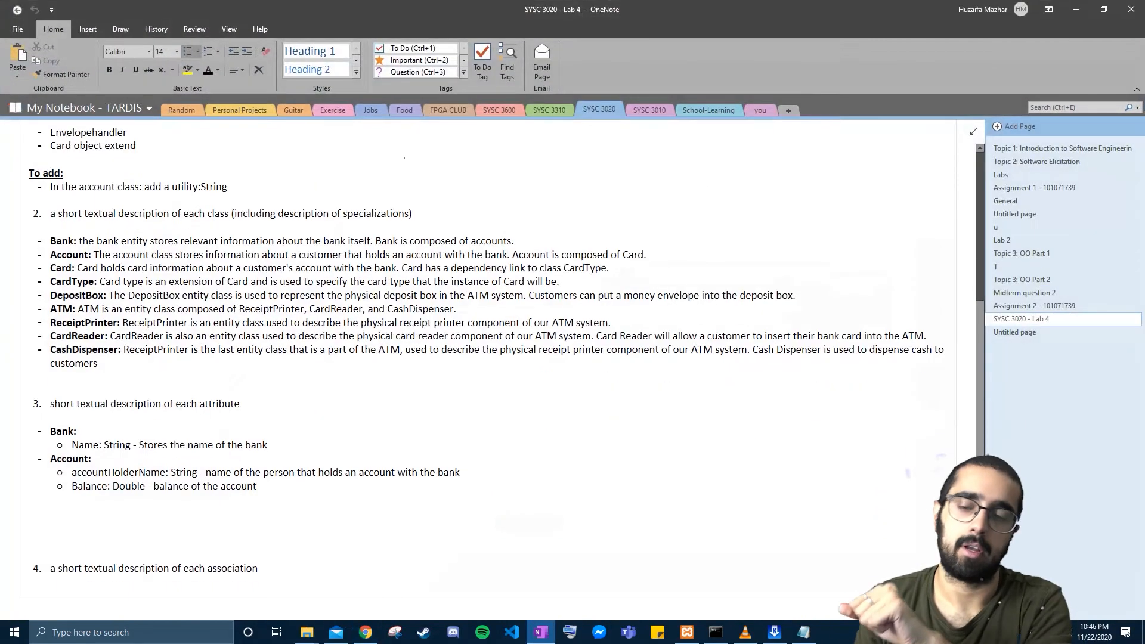
click(499, 110)
click(448, 110)
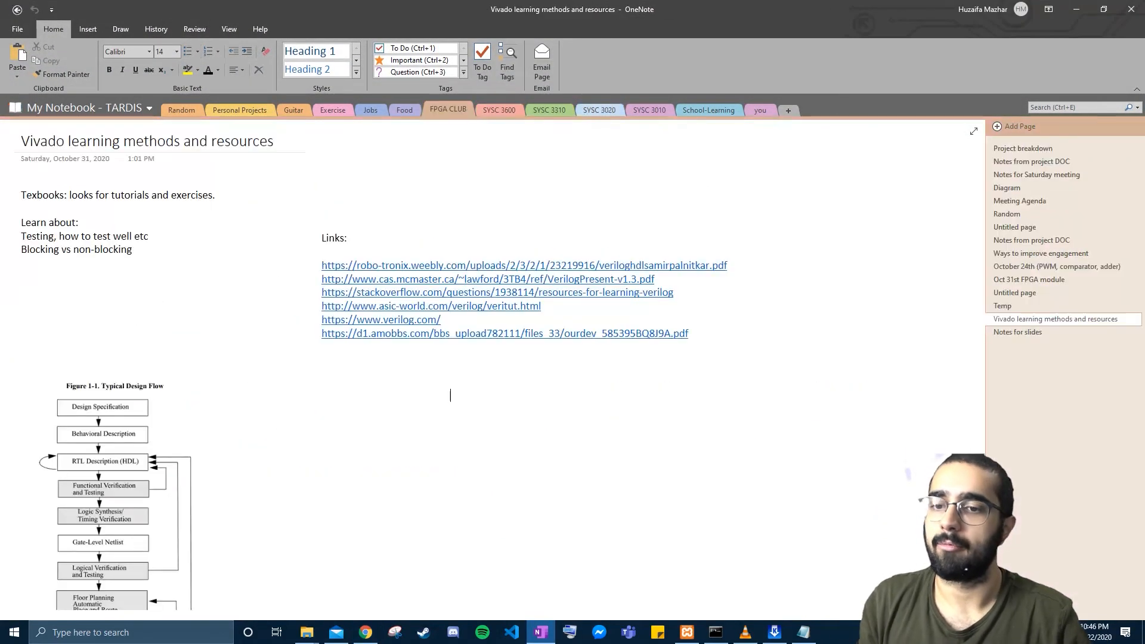
click(600, 111)
click(549, 111)
click(650, 110)
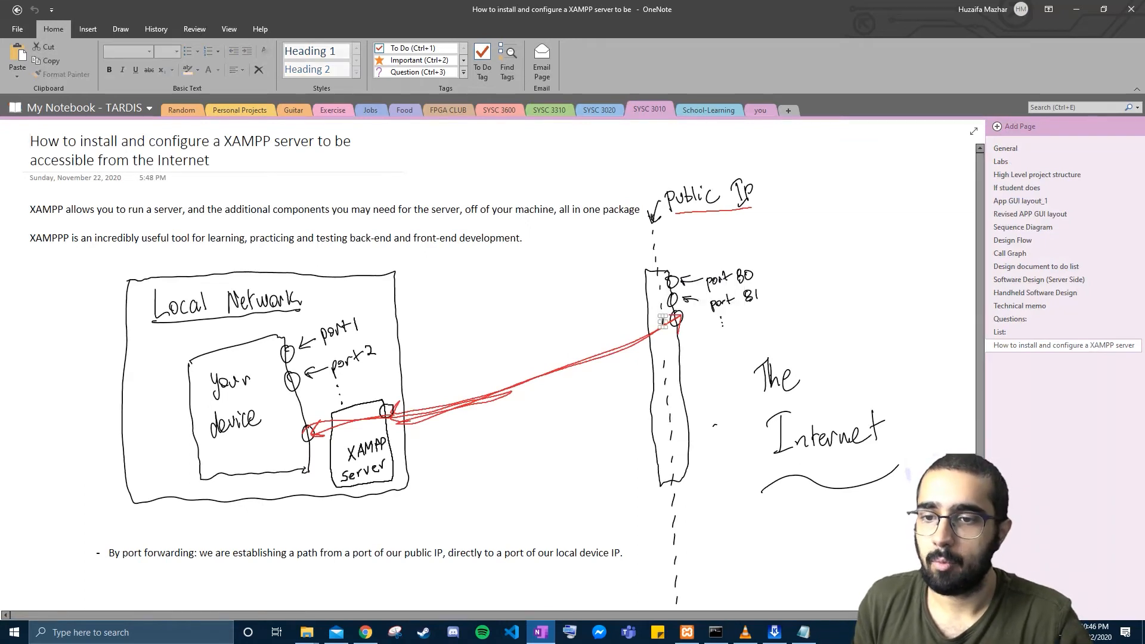
click(673, 322)
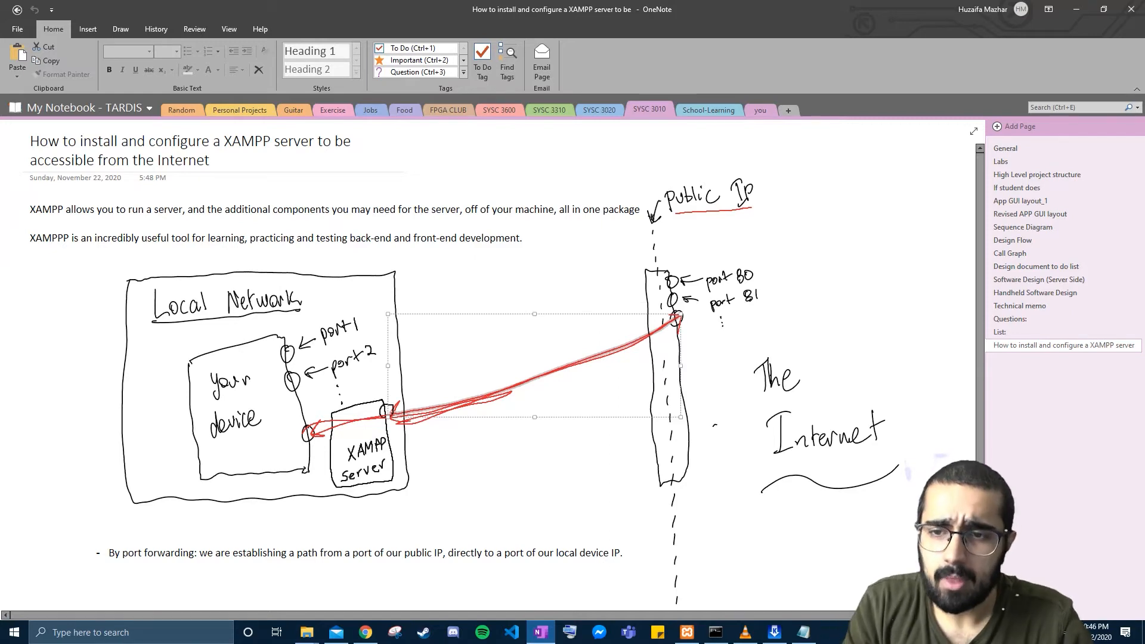
key(alt+Tab)
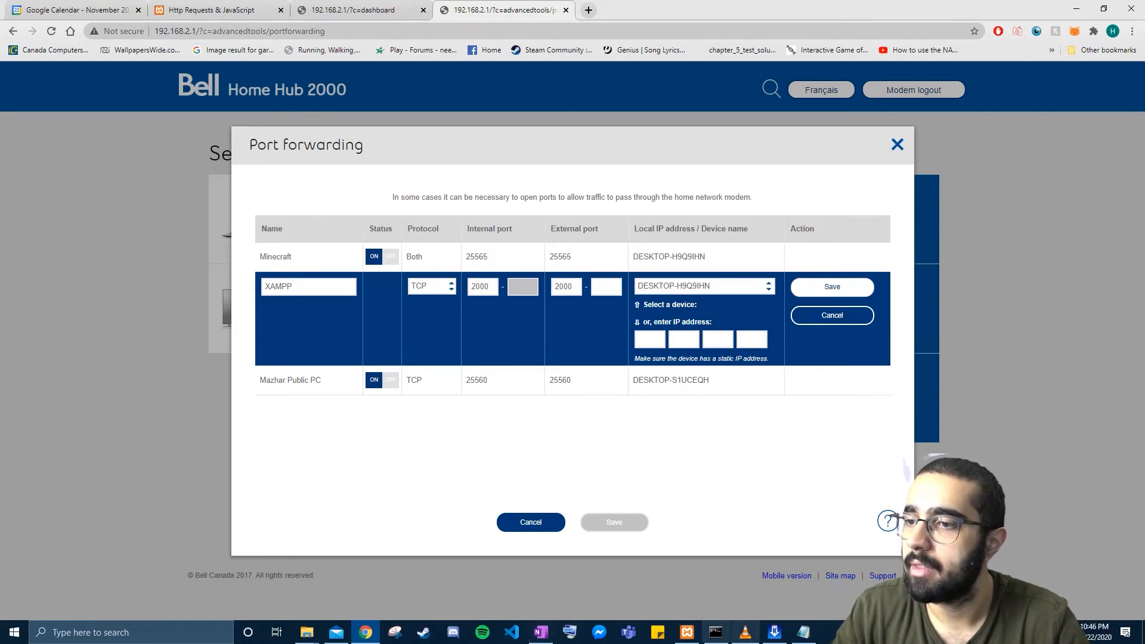
- Bring up the Command Prompt, highlight the Default Gateway and IPv4 Address entries in the ipconfig output, and minimize it
click(716, 633)
drag(680, 354, 608, 353)
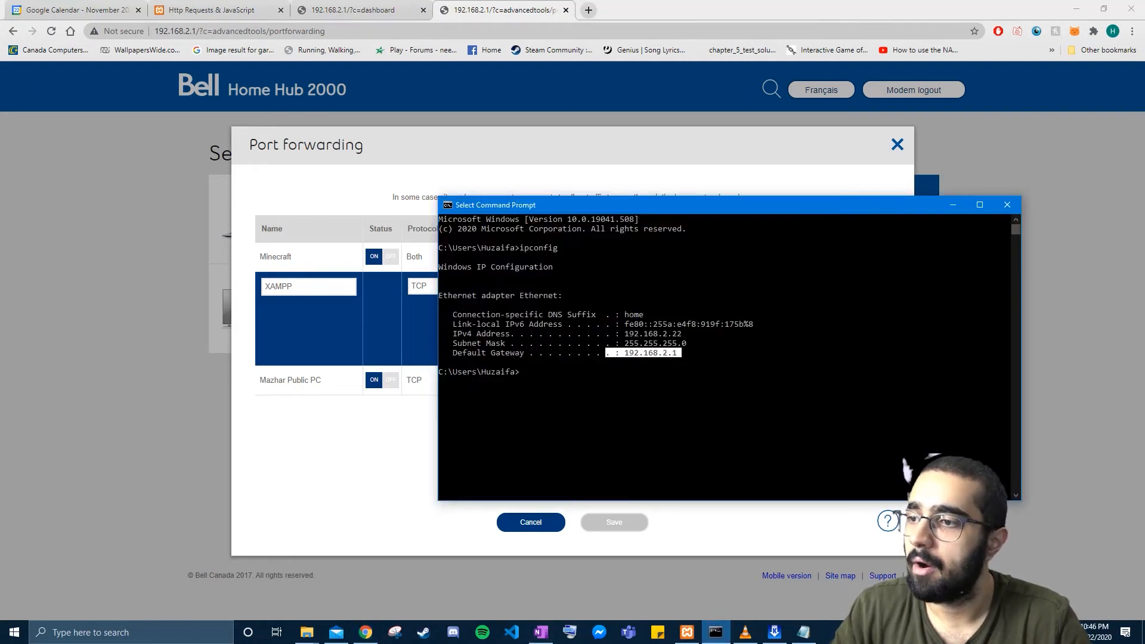
click(675, 362)
drag(689, 344, 453, 334)
click(483, 334)
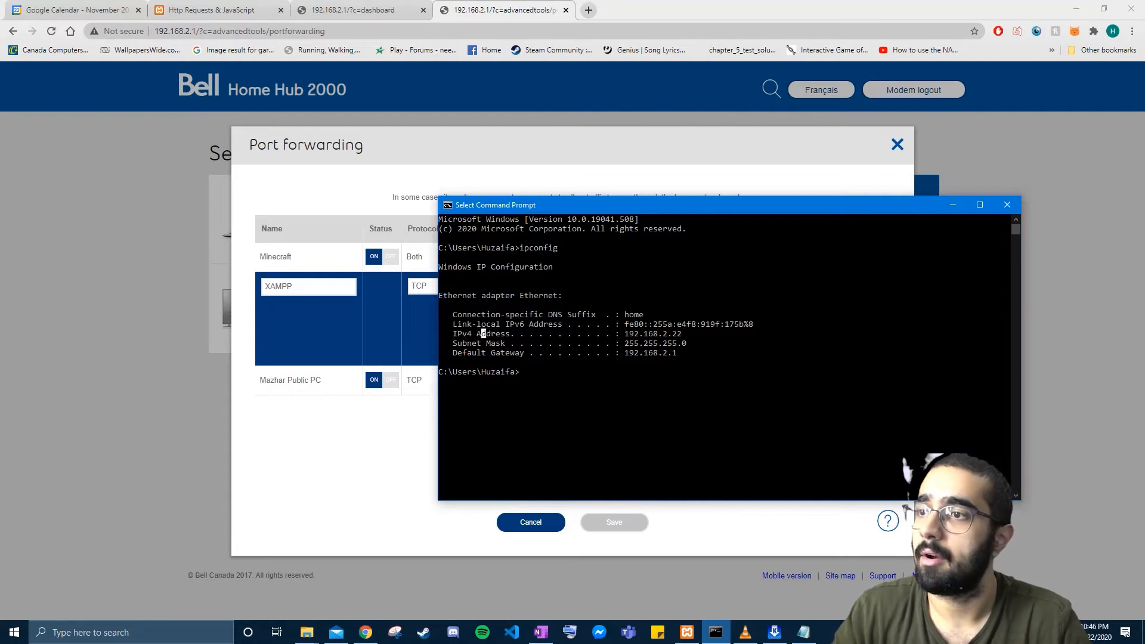
click(953, 204)
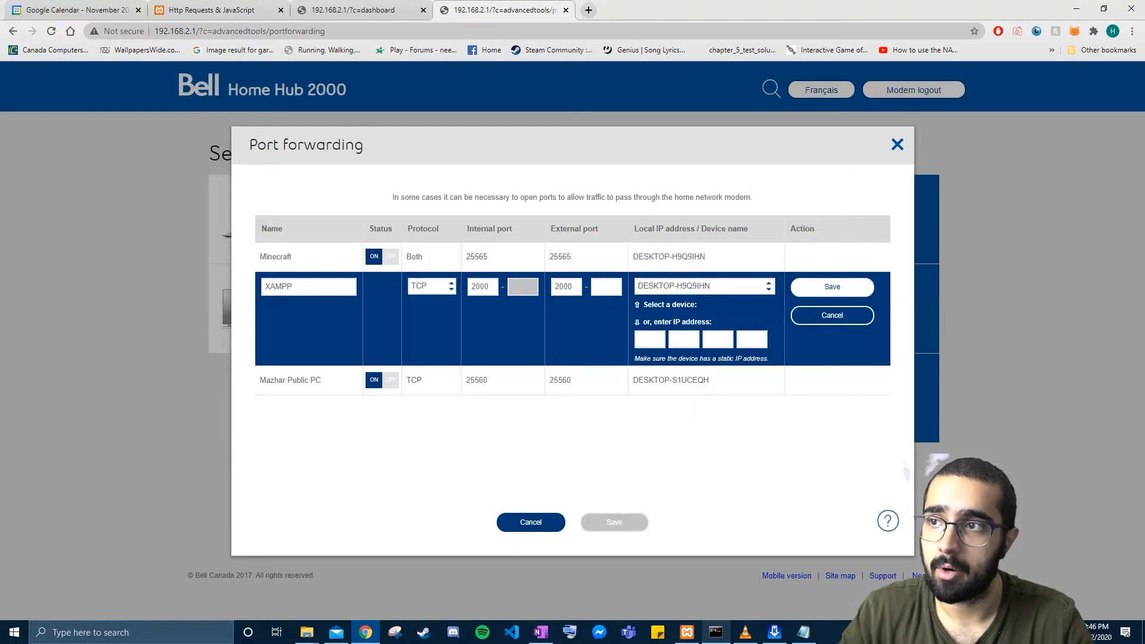
mouse_move(191, 31)
mouse_down()
mouse_move(154, 31)
mouse_move(306, 31)
mouse_move(163, 31)
mouse_move(192, 31)
mouse_up()
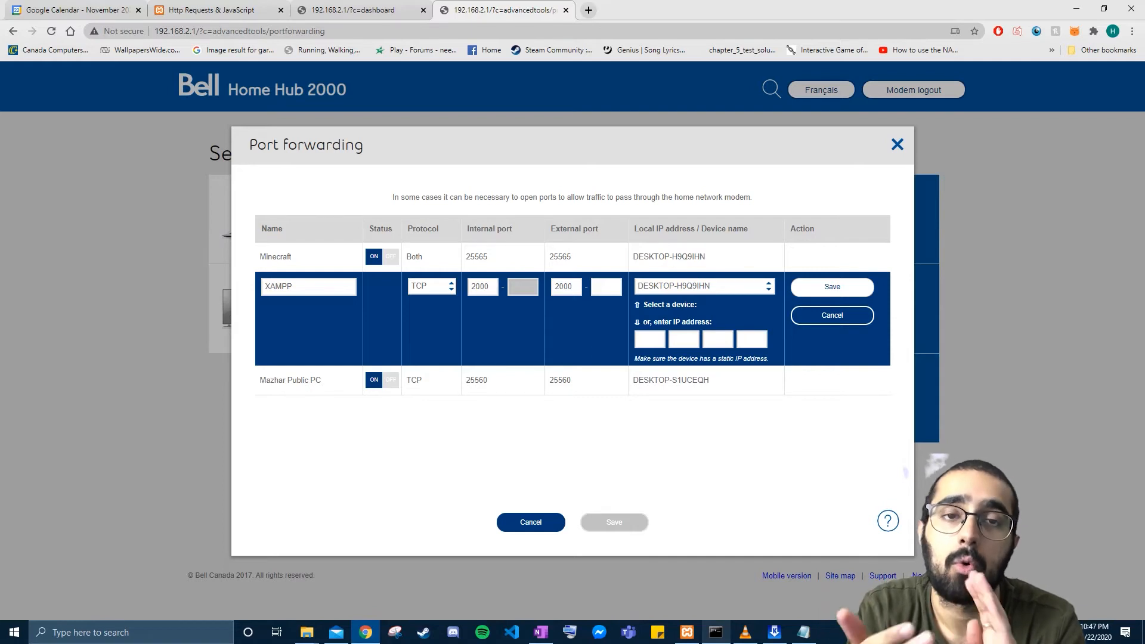
- Try filling the XAMPP rule's four IP address fields with 0, and discard the unsaved changes
click(649, 339)
key(Tab)
key(Tab)
key(Tab)
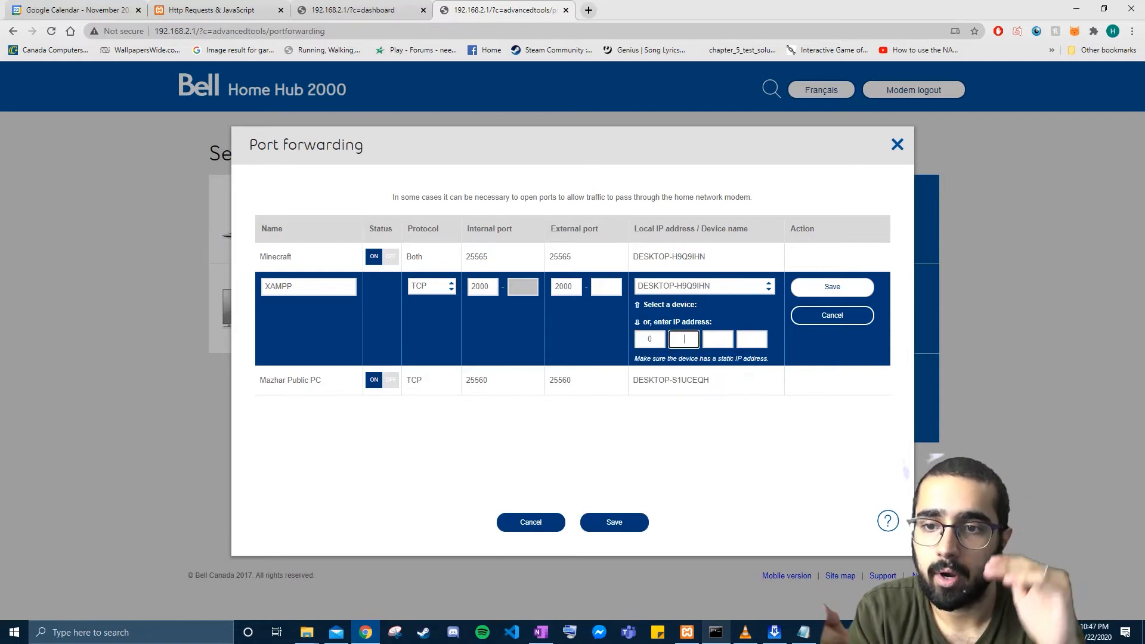
key(Tab)
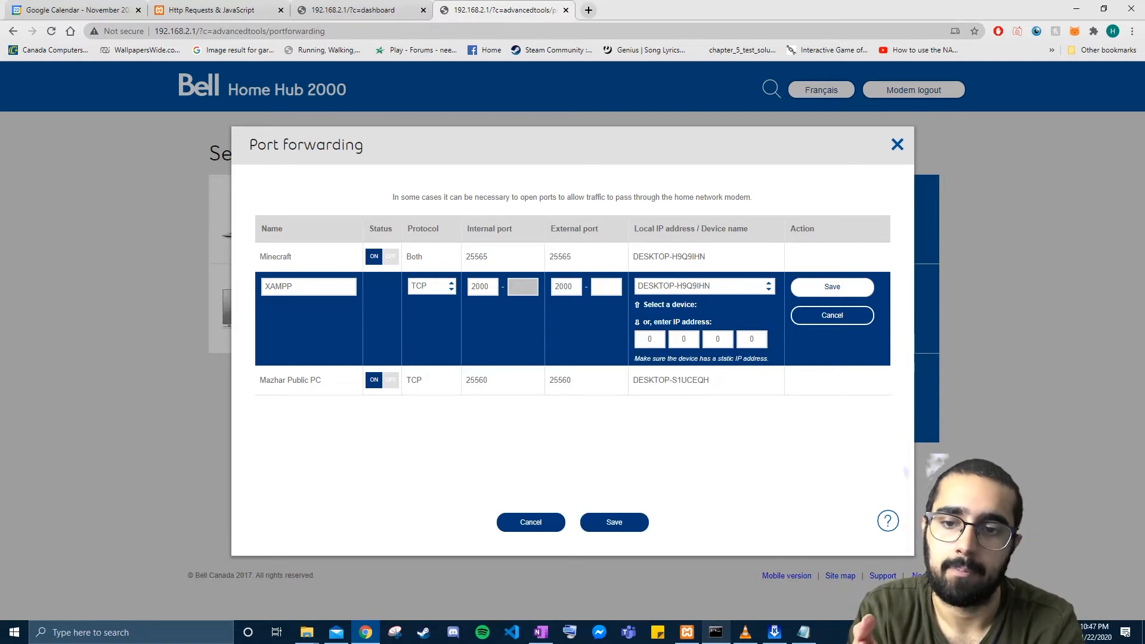
click(651, 340)
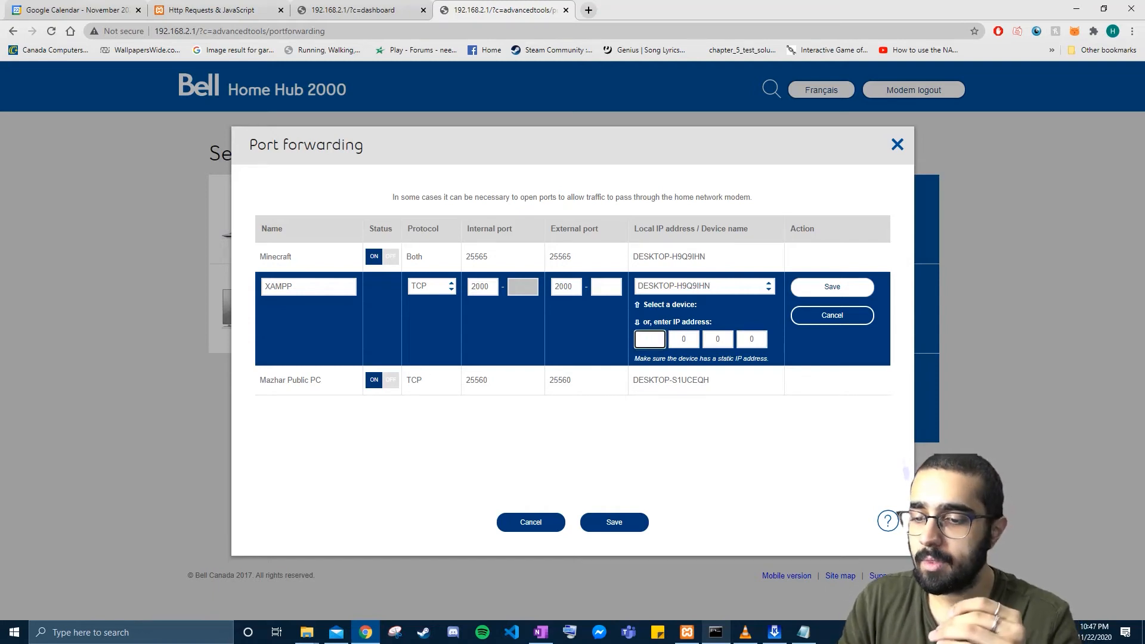
key(Tab)
key(Tab)
key(Tab)
key(Tab)
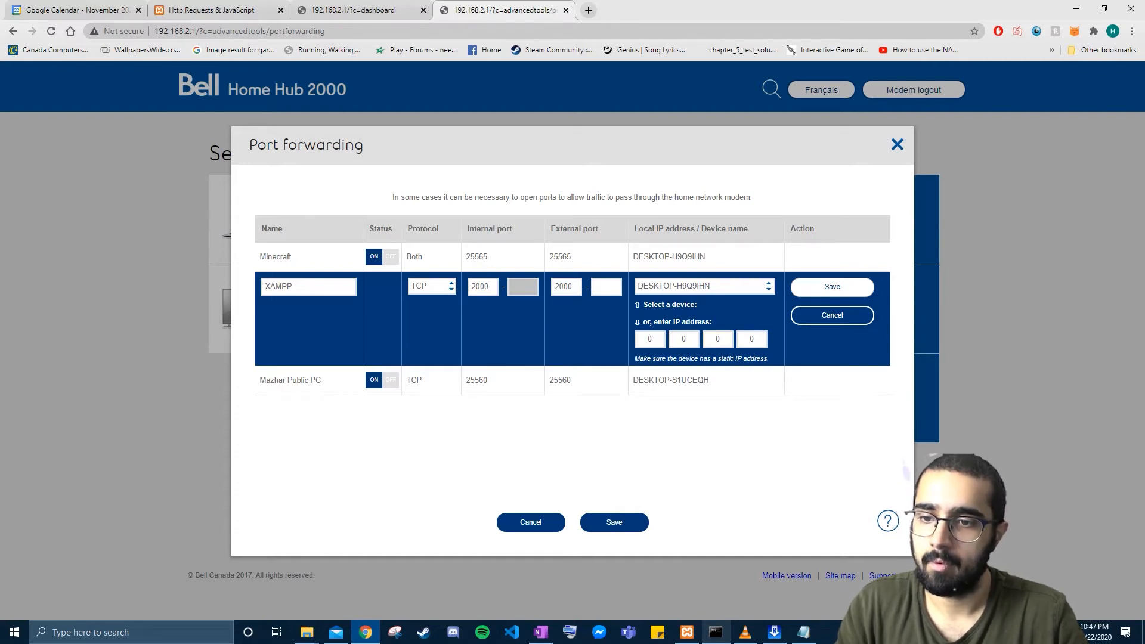
key(Escape)
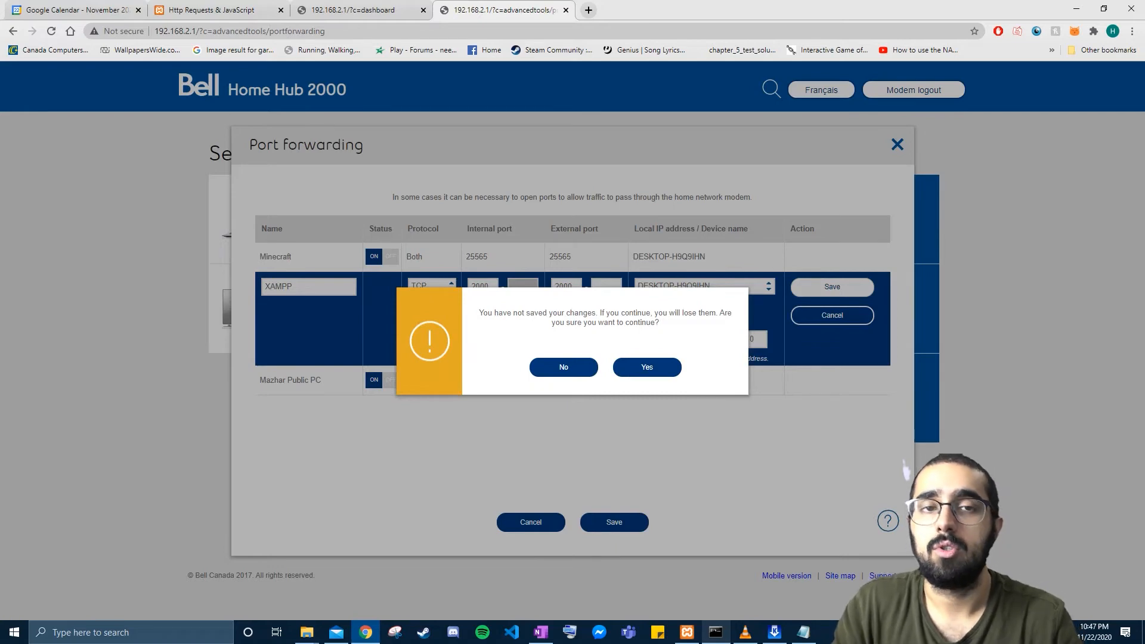
key(Return)
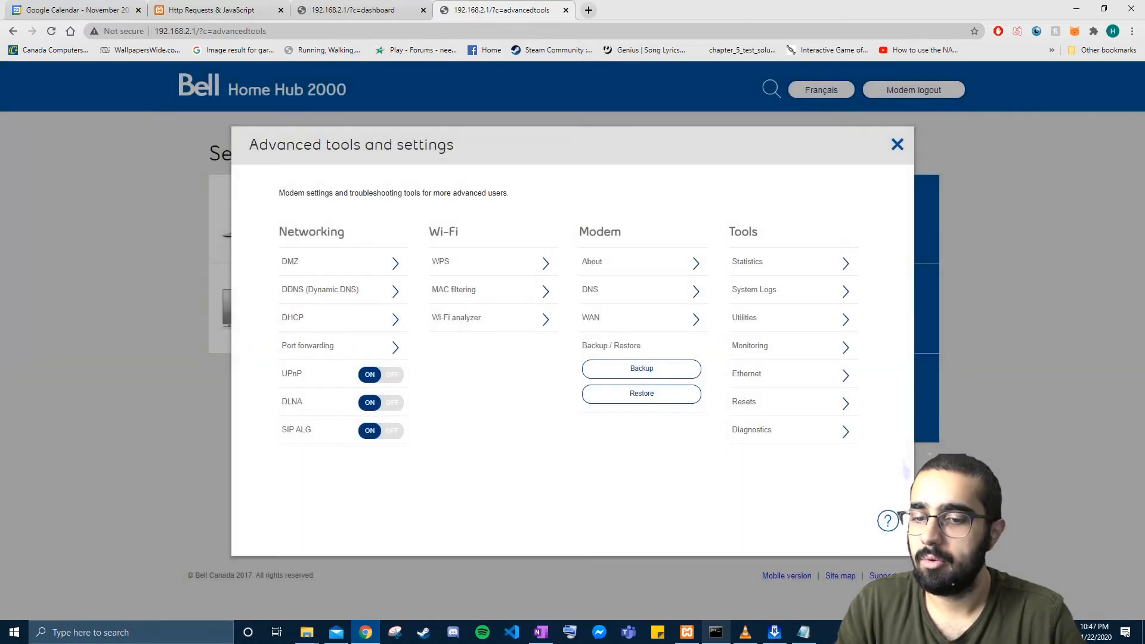
- Search Windows for "control", open the Control Panel and place its window over the browser page
click(131, 632)
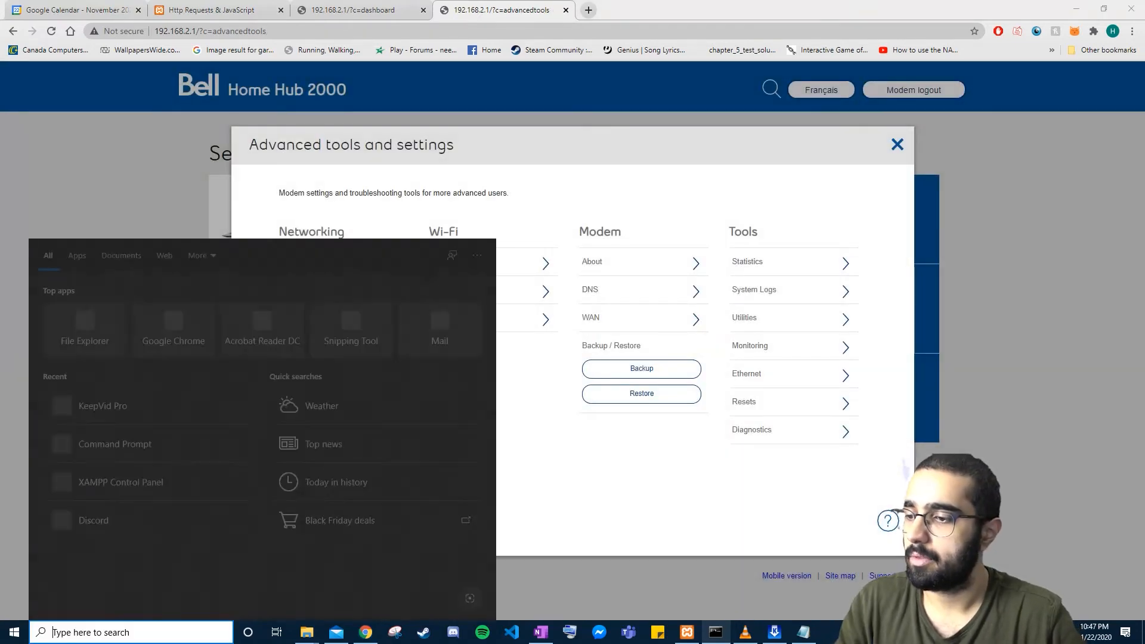
text(control)
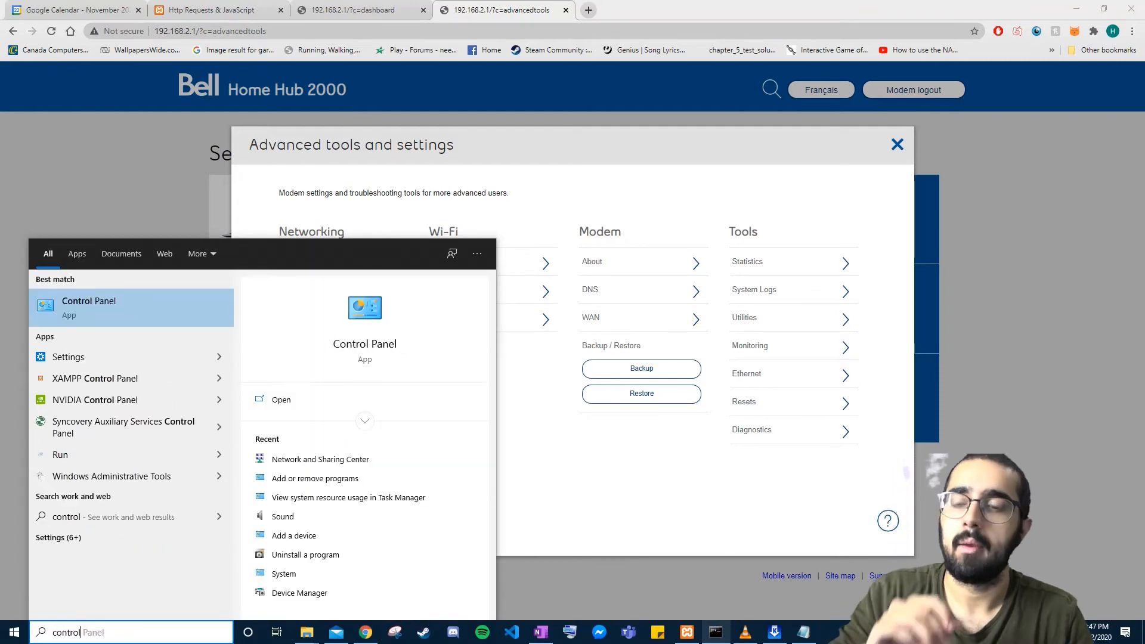
key(Return)
drag(596, 183, 515, 141)
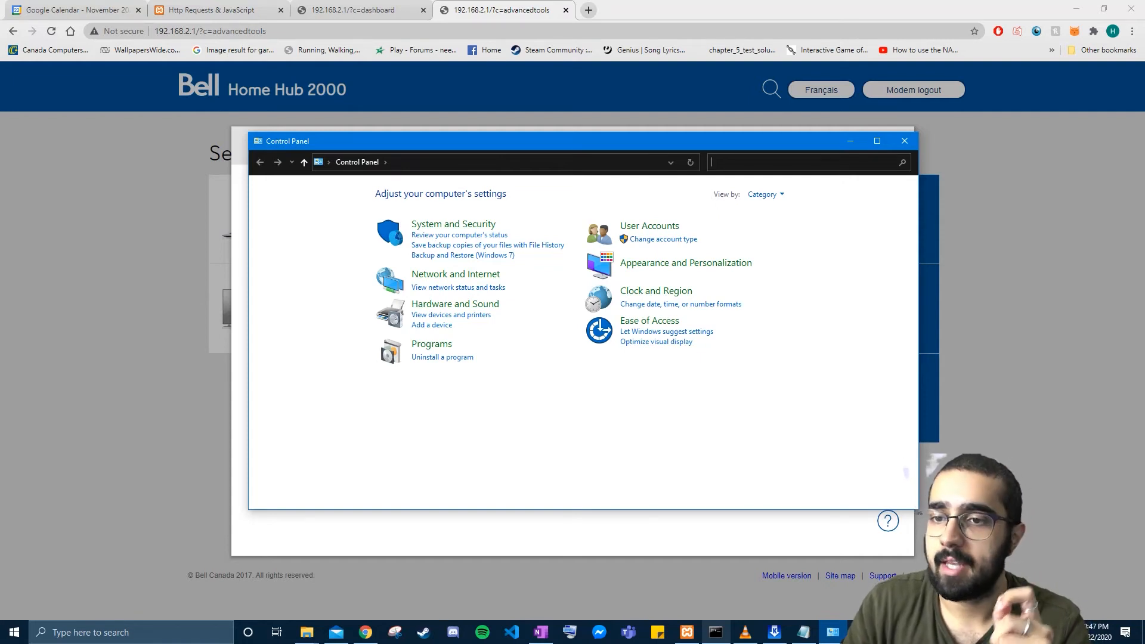
- Bring the Command Prompt forward to check the IPv4 Address and Subnet Mask entries, and minimize it to return to the Control Panel
key(alt+Tab)
key(alt+Tab)
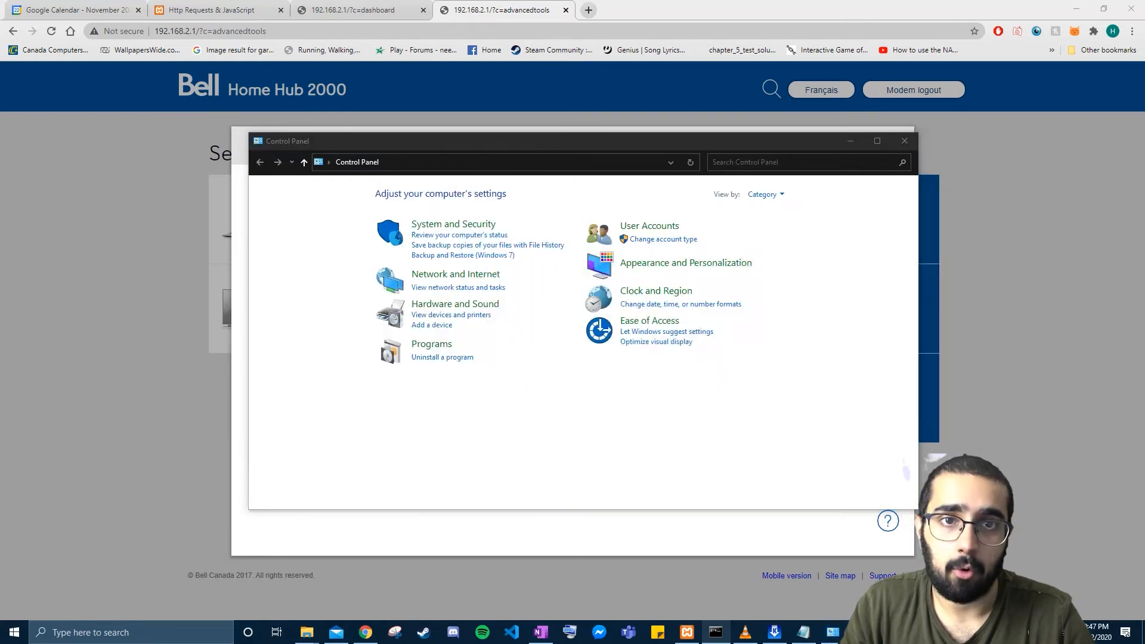
mouse_move(675, 334)
mouse_down()
mouse_move(689, 334)
mouse_move(616, 334)
mouse_move(689, 334)
mouse_up()
click(694, 344)
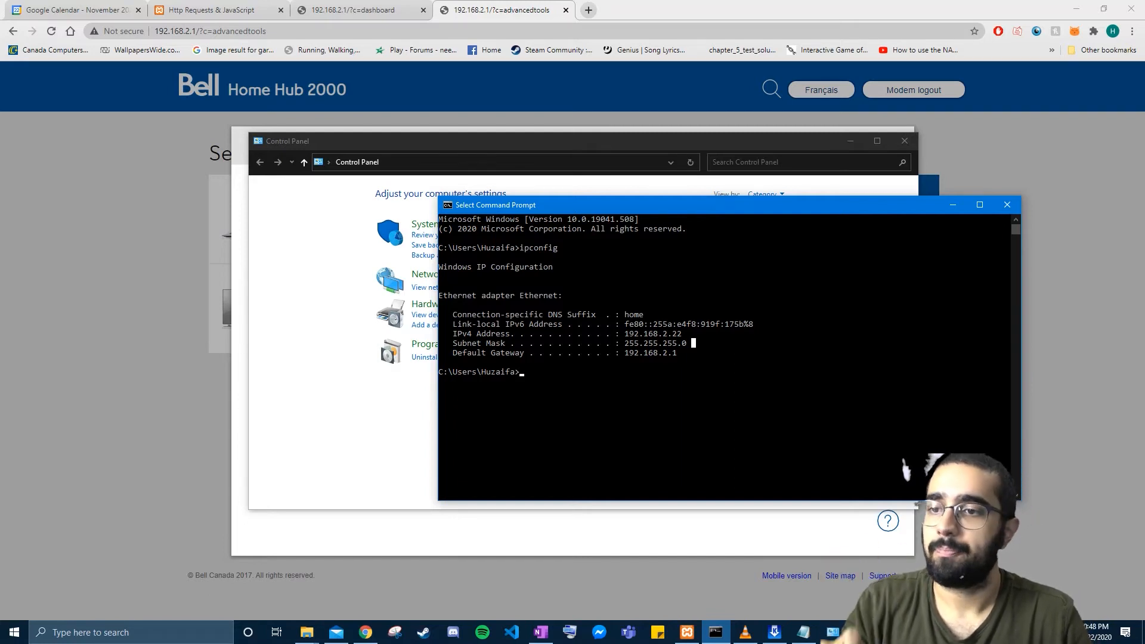
click(358, 412)
click(953, 204)
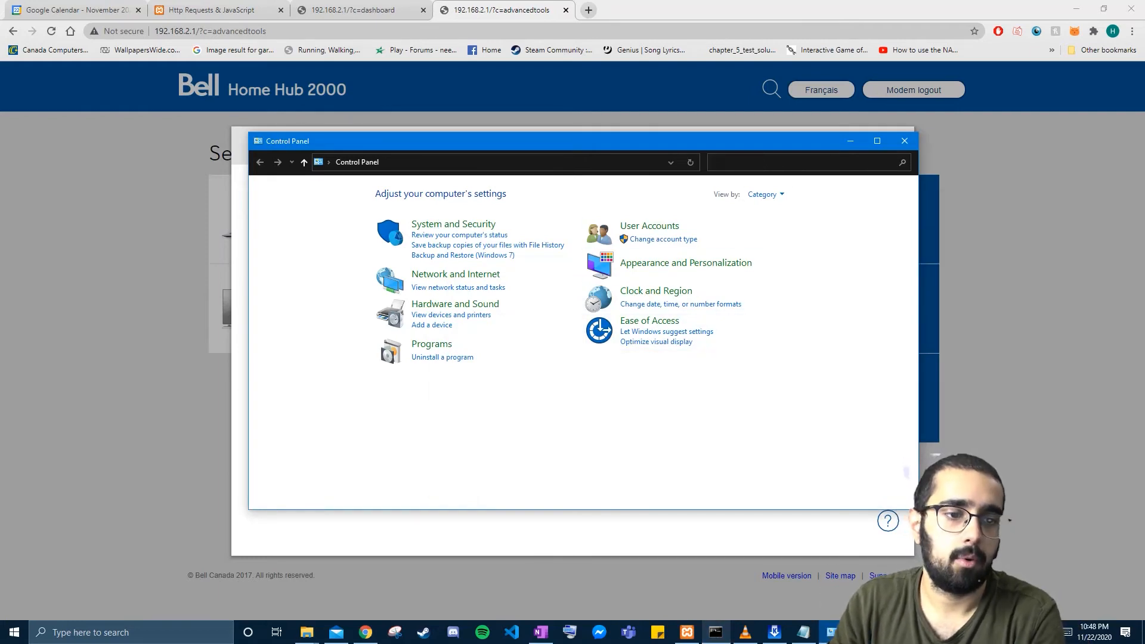
- Find the Network and Sharing Center by searching "net" and open the Ethernet connection's Internet Protocol Version 4 (TCP/IPv4) properties
text(net)
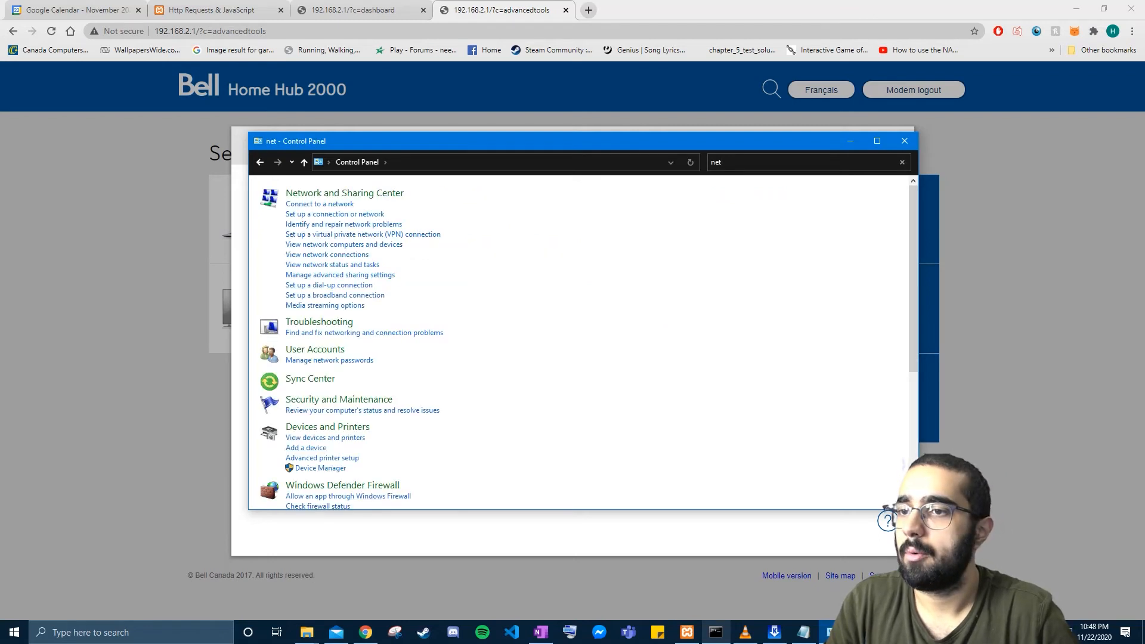
click(345, 193)
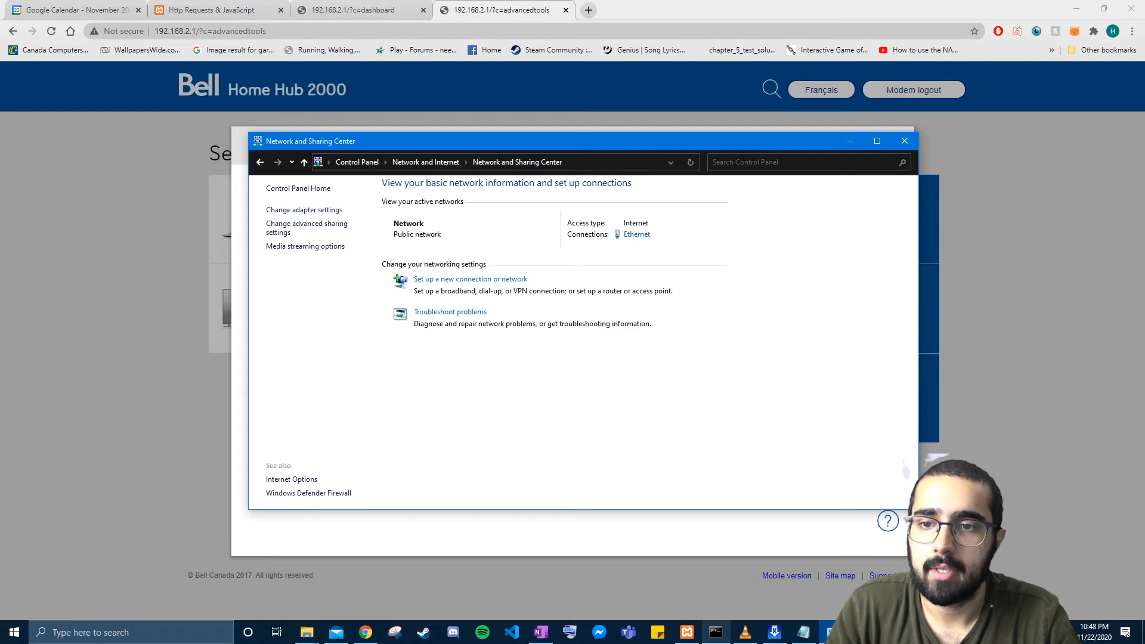
click(637, 235)
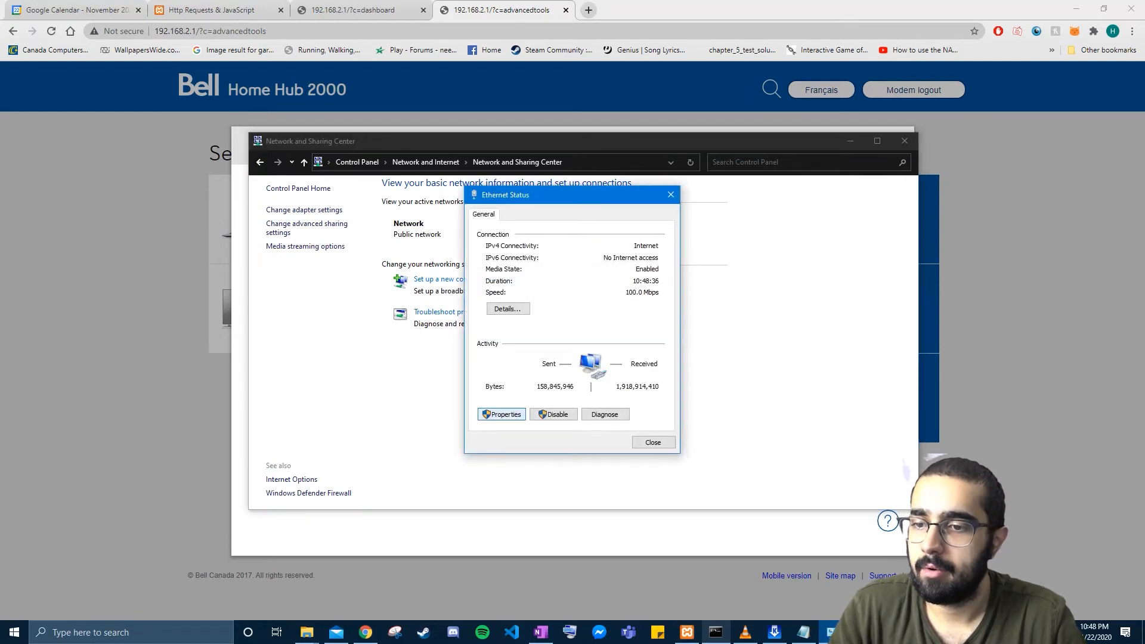
click(502, 414)
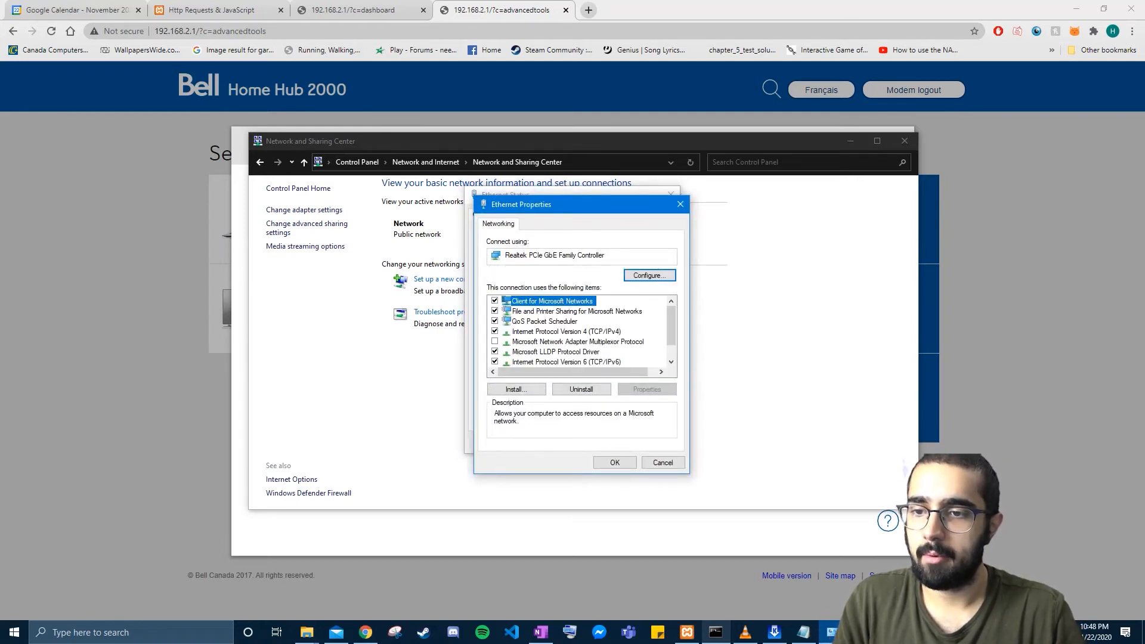
click(566, 332)
click(648, 389)
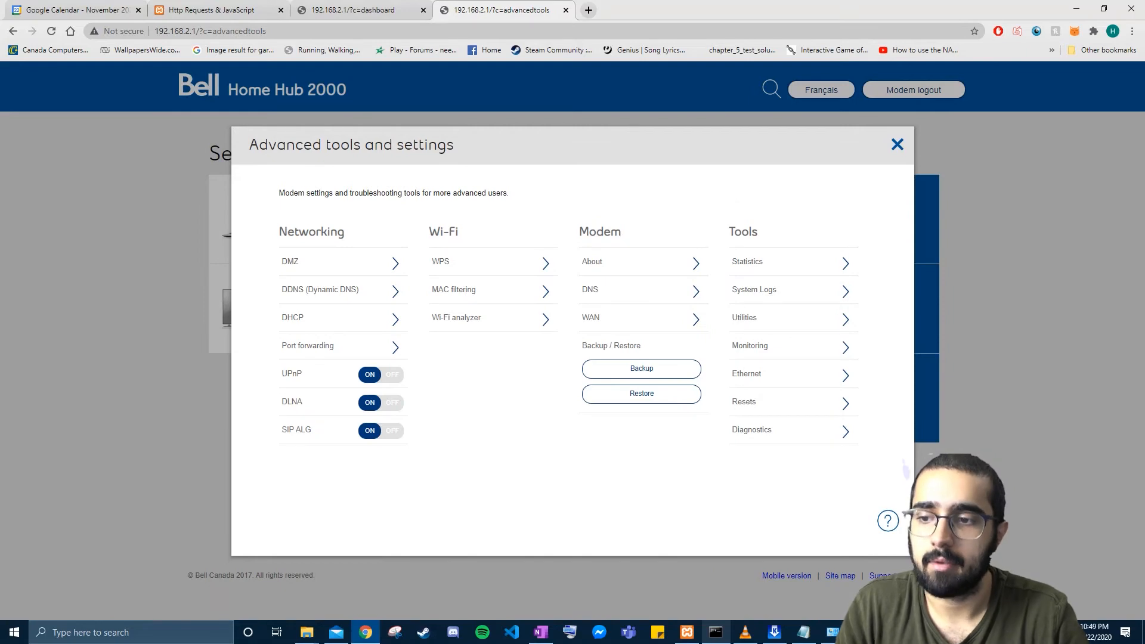
- Dismiss the IPv4 and Ethernet dialogs without changes and reposition the Network and Sharing Center window
key(alt+Tab)
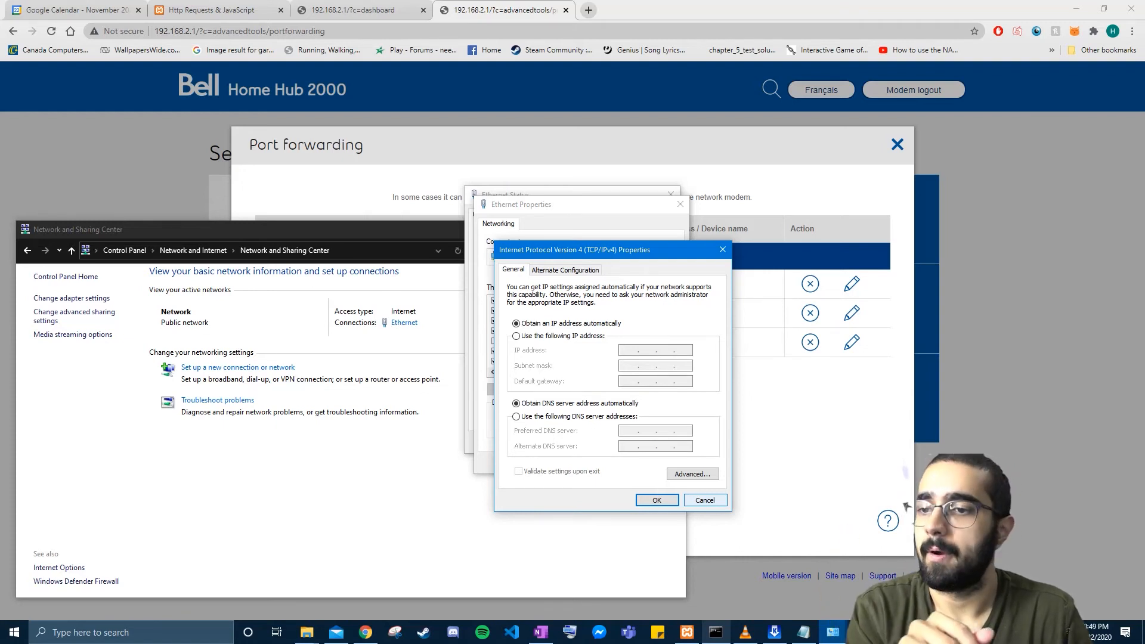
click(705, 500)
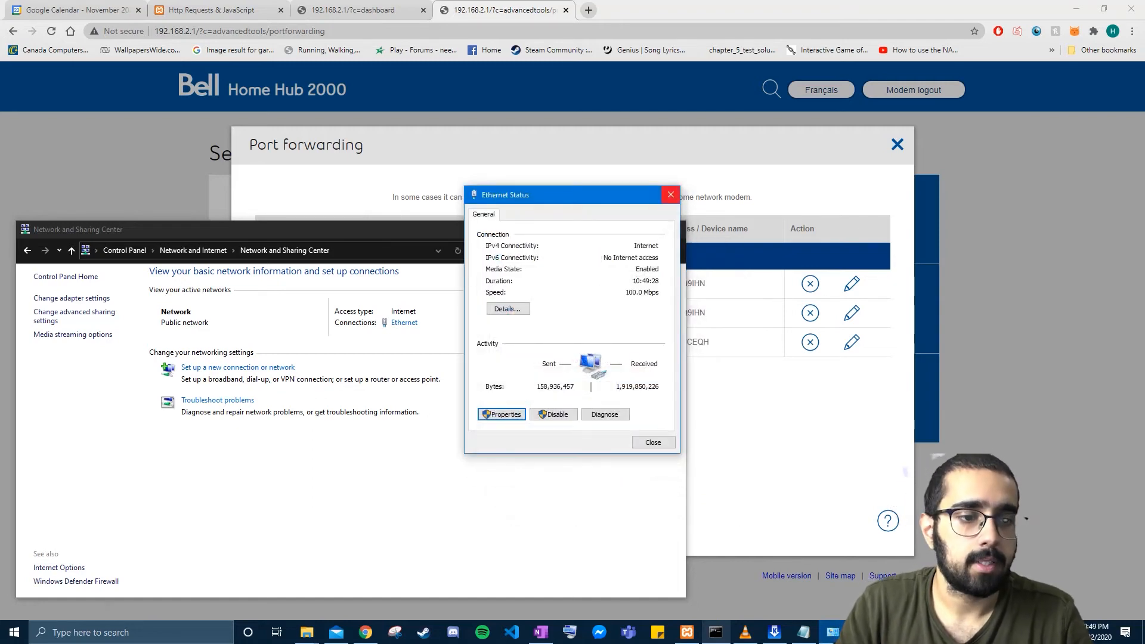
click(671, 194)
drag(299, 229, 494, 143)
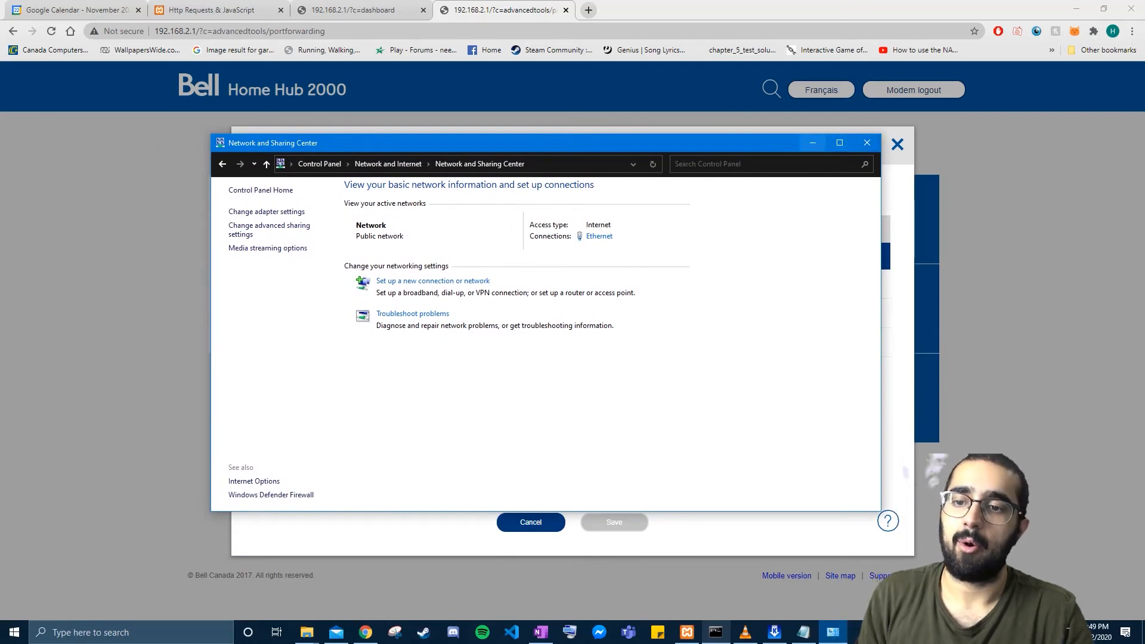
- Close the Network and Sharing Center and exit the router's port forwarding and advanced settings back to its dashboard
click(867, 143)
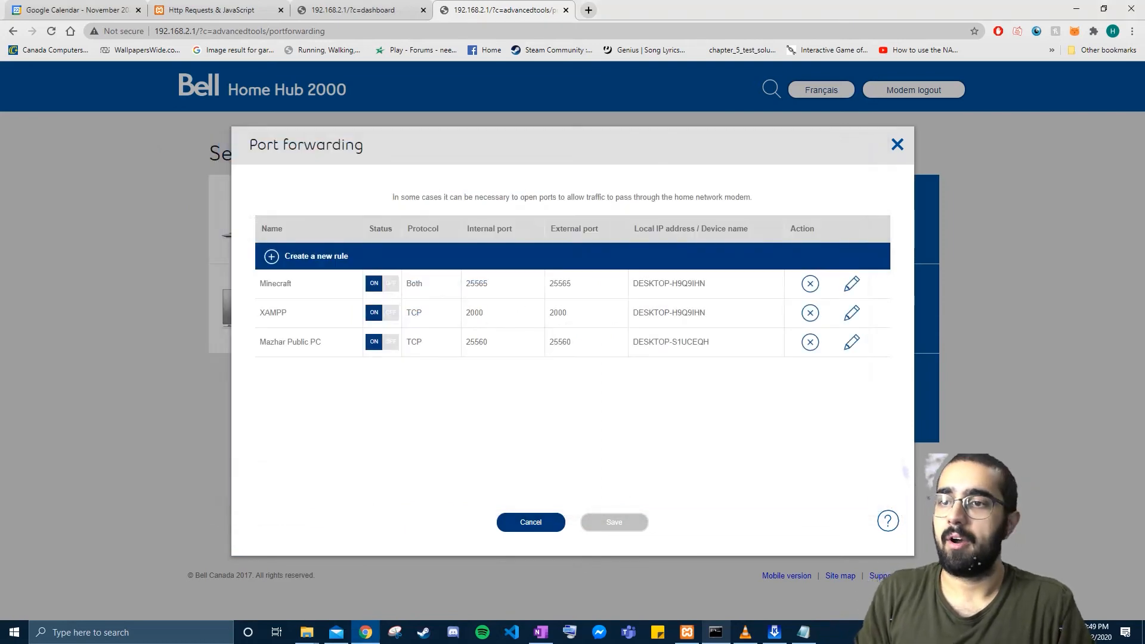
click(897, 144)
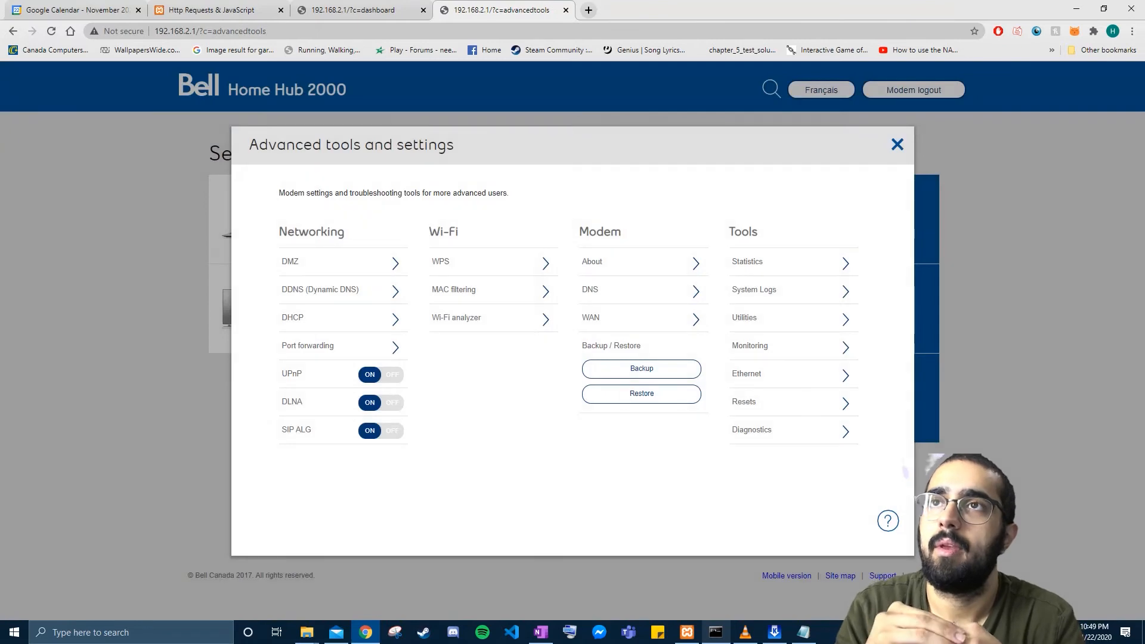
click(897, 144)
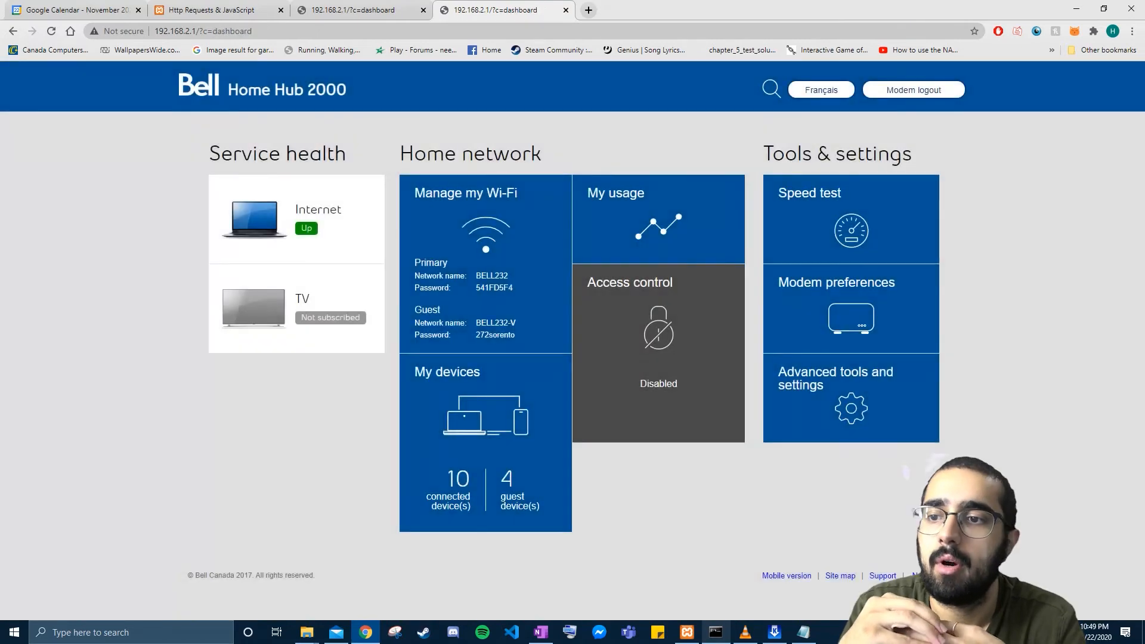
- Open McAfee Security and find the XAMPP entry under the firewall's Ports and System Services
click(1023, 632)
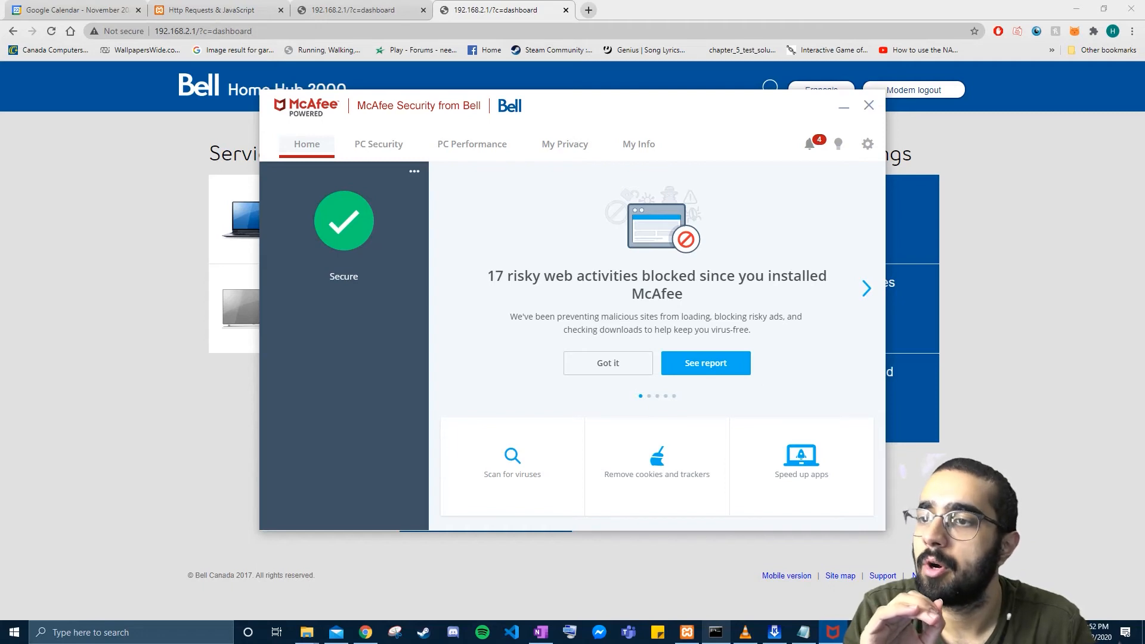
click(379, 145)
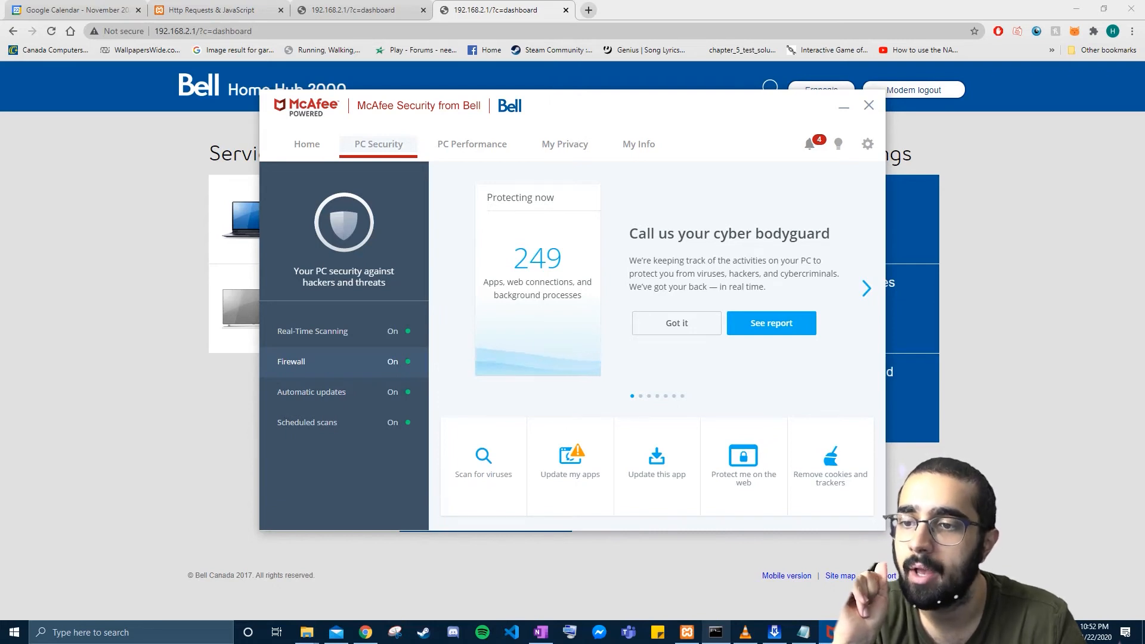
click(334, 361)
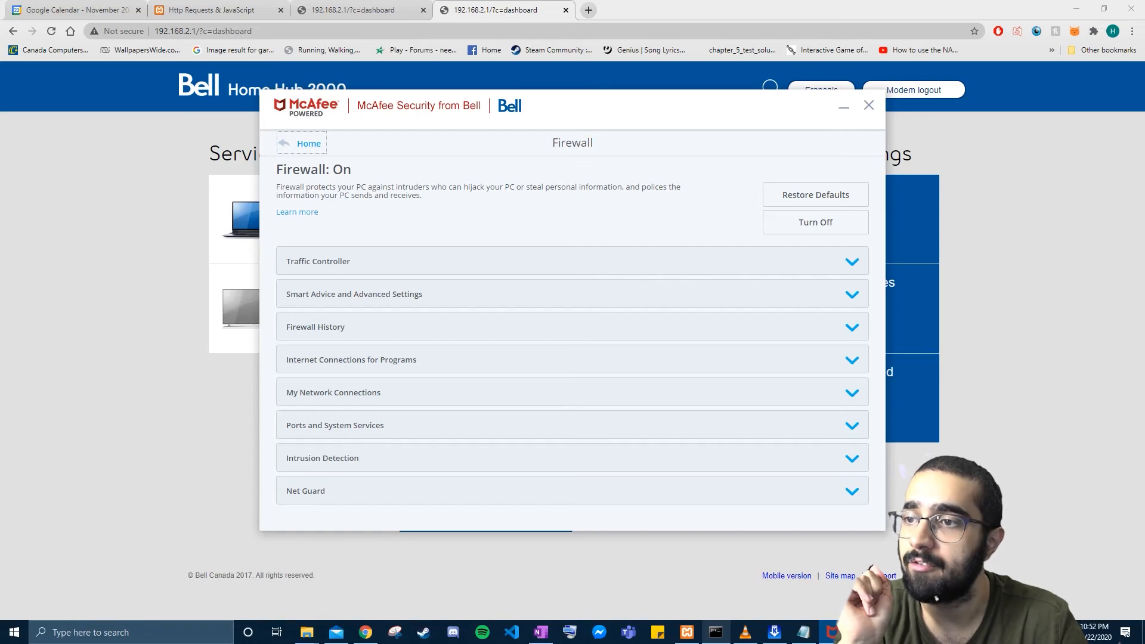
click(335, 426)
scroll(568, 369, down, 10)
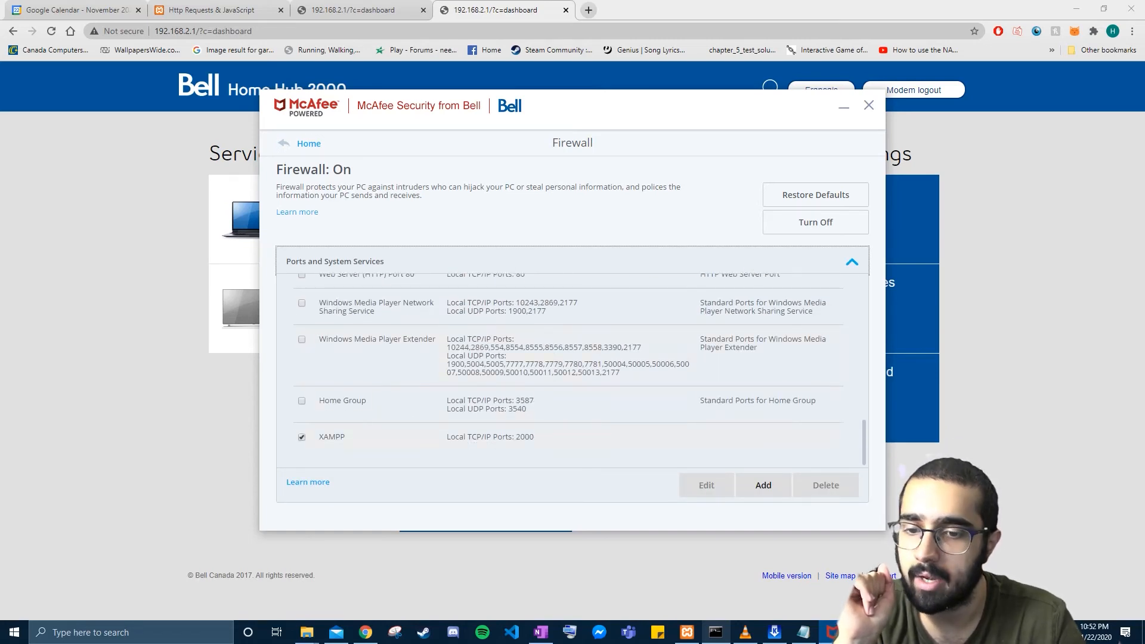
- Open the XAMPP service port entry for editing and review its System Service Name and Local TCP/IP Ports fields
double_click(525, 438)
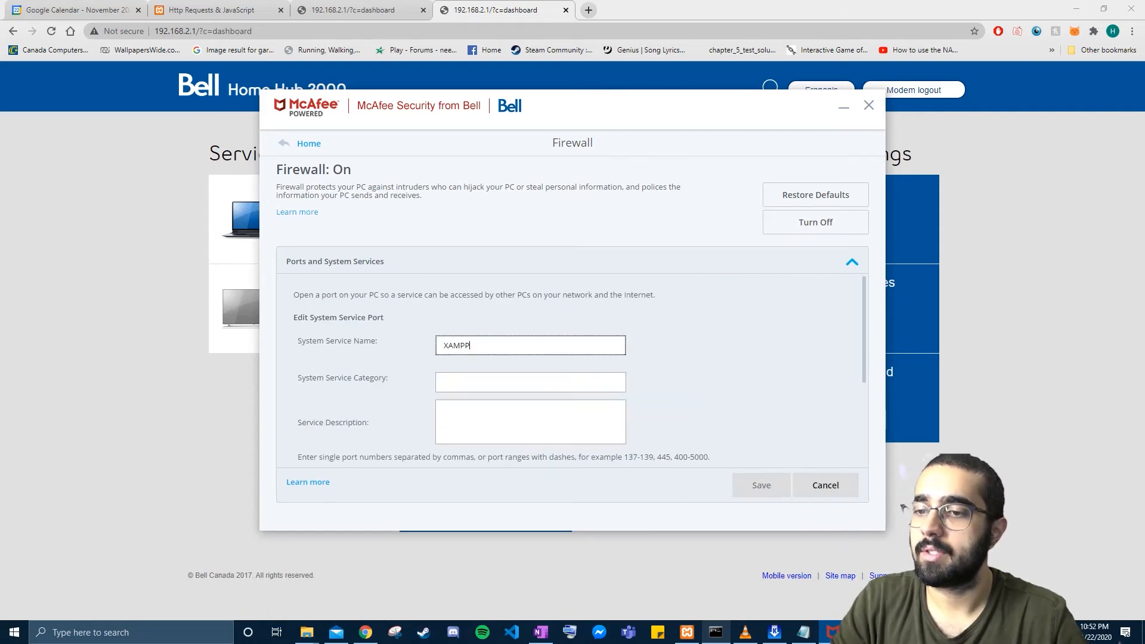
key(ctrl+a)
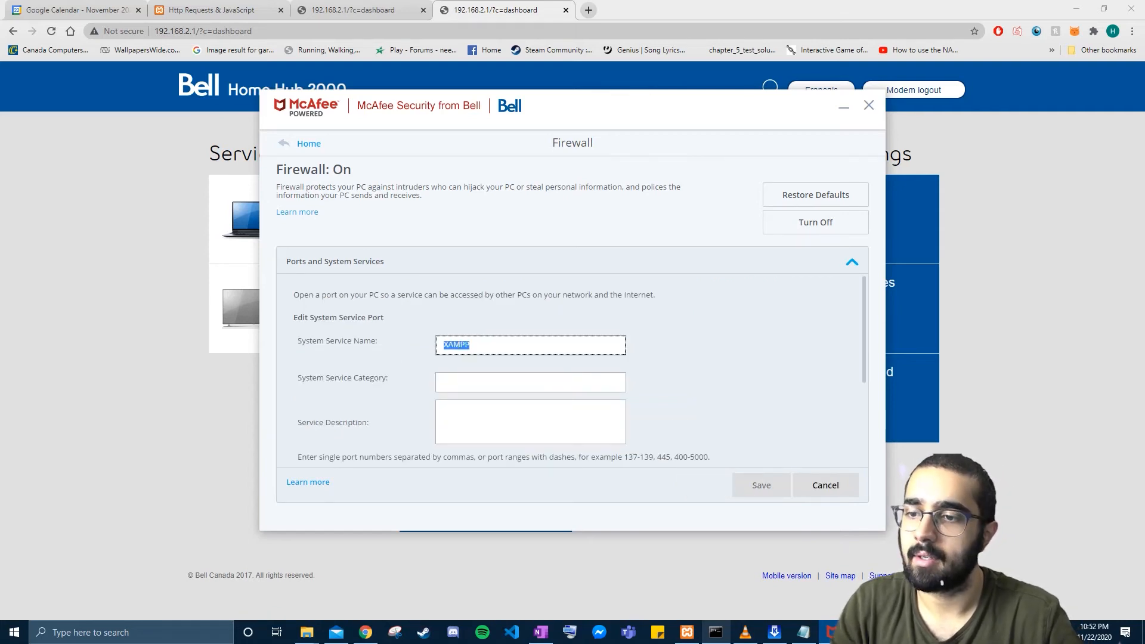
click(703, 370)
scroll(573, 370, down, 3)
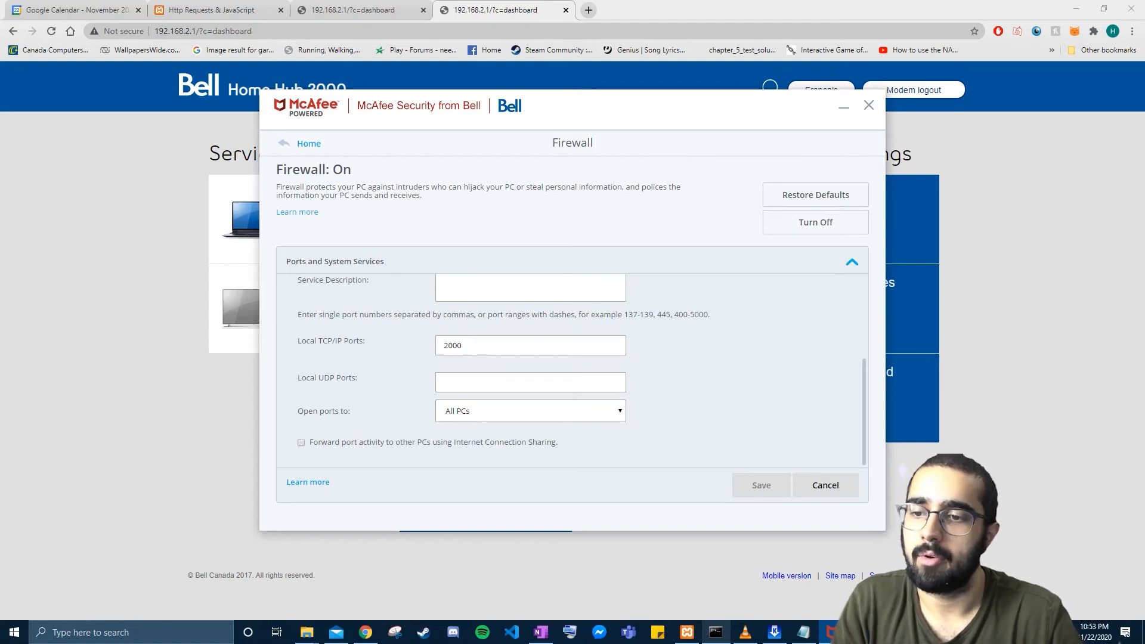
drag(477, 346, 442, 346)
click(475, 346)
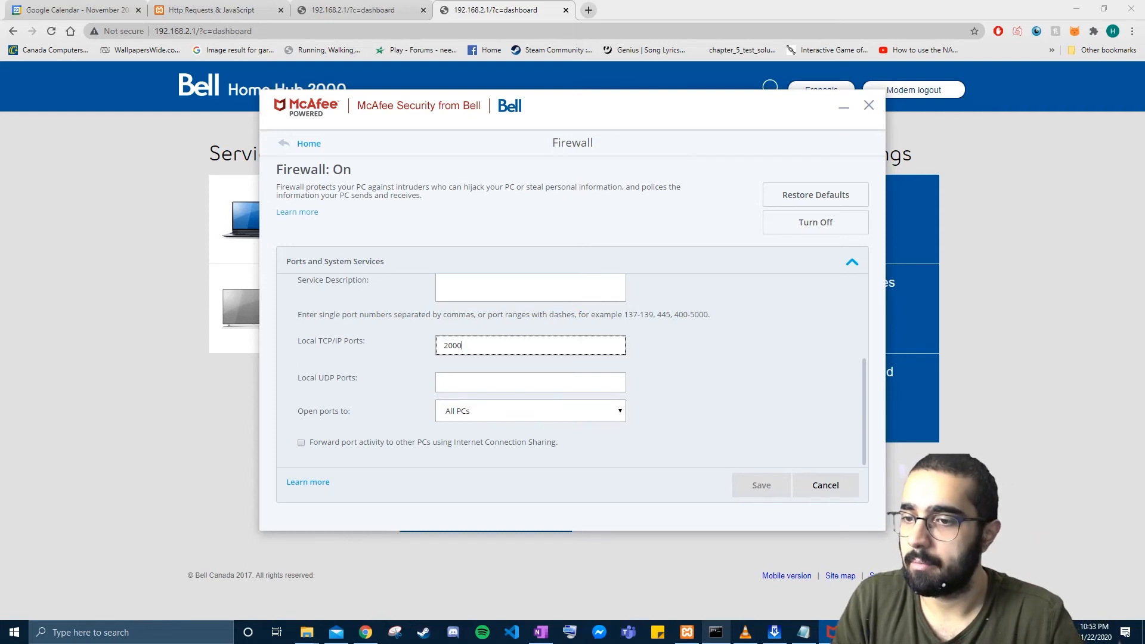
- Check the entry's Open ports to options, keep All PCs, and cancel editing
click(530, 411)
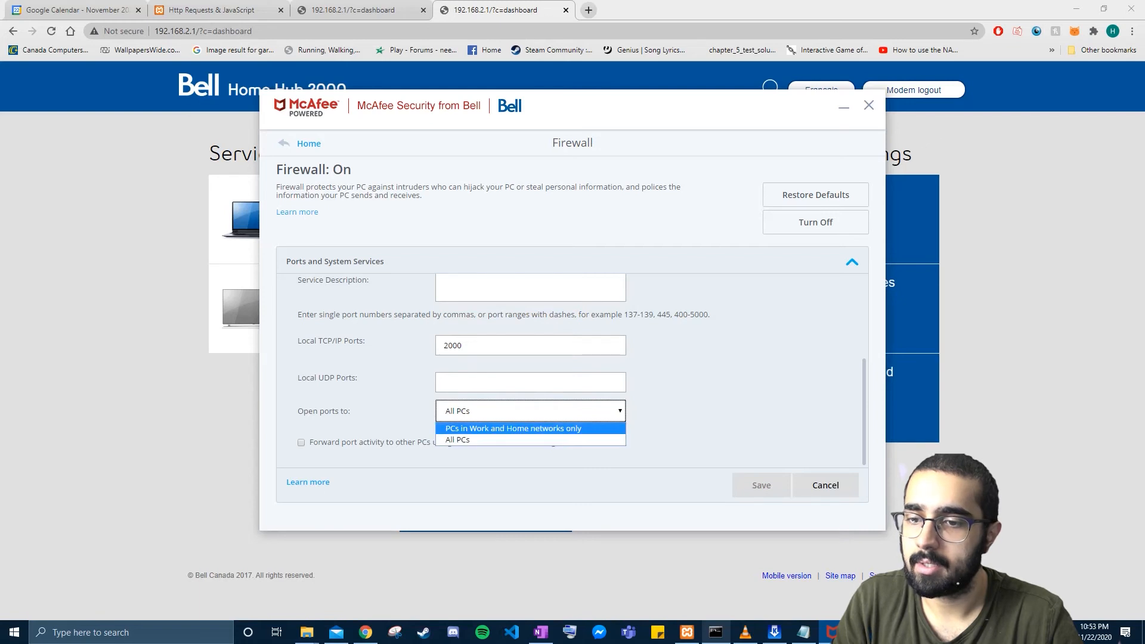
key(Down)
key(Return)
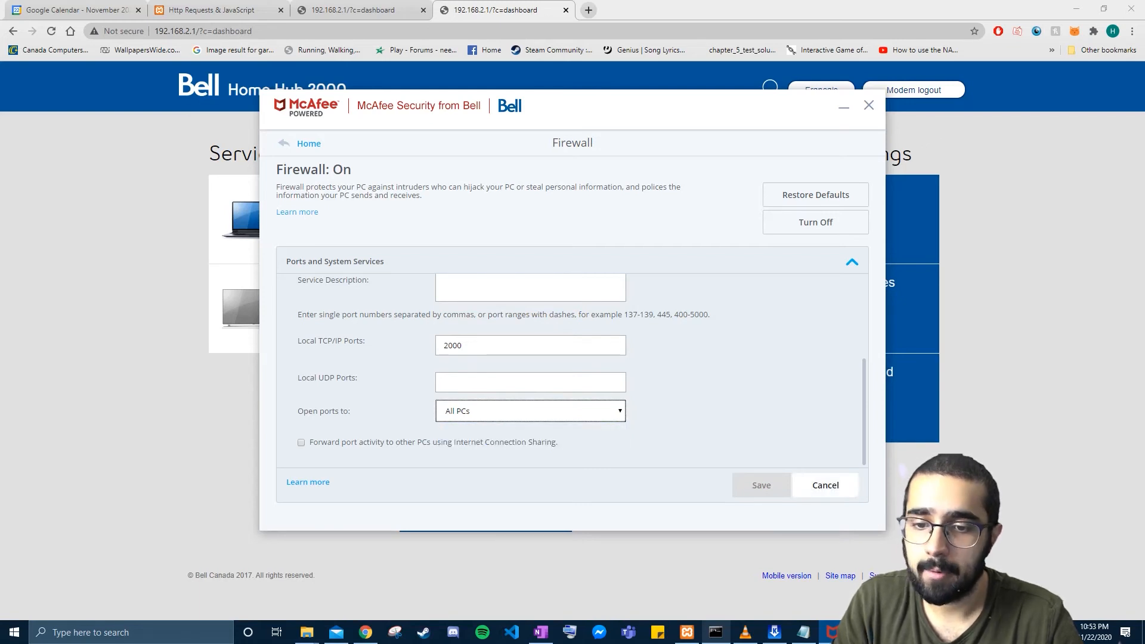
click(826, 485)
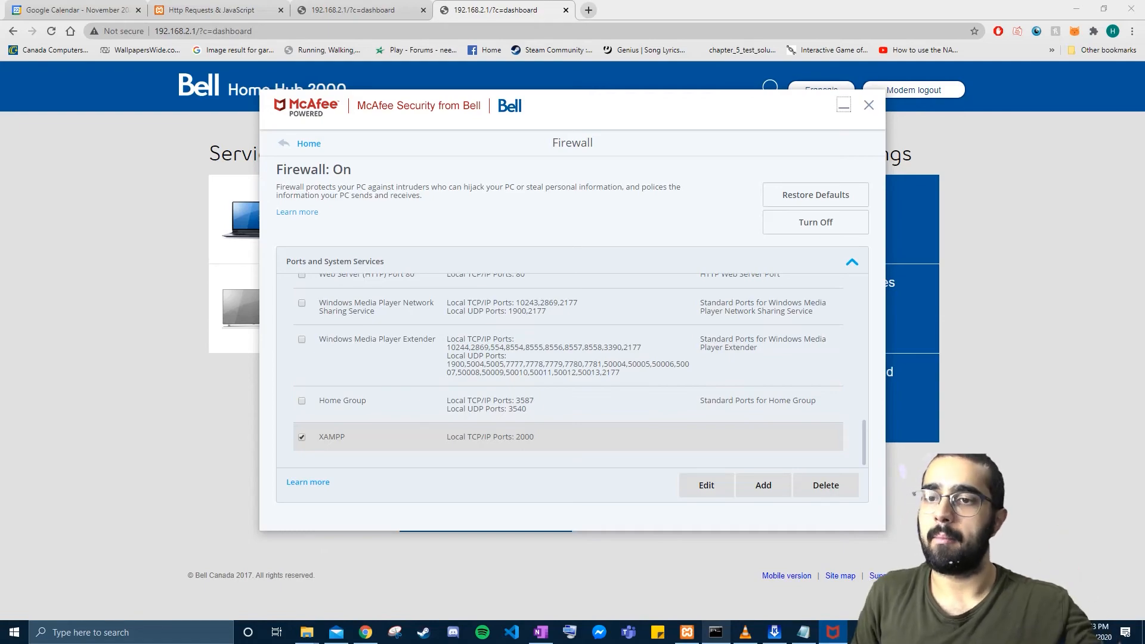
- Open a new browser tab, and bring McAfee back to review its service ports list before returning to its Home page
click(843, 106)
key(ctrl+t)
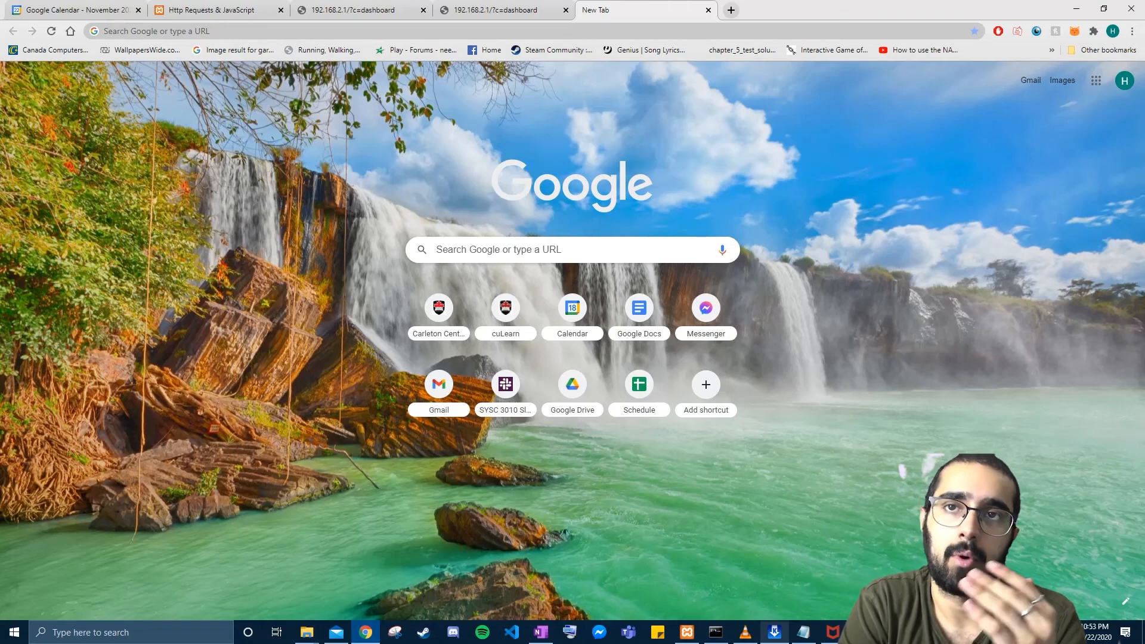
click(833, 632)
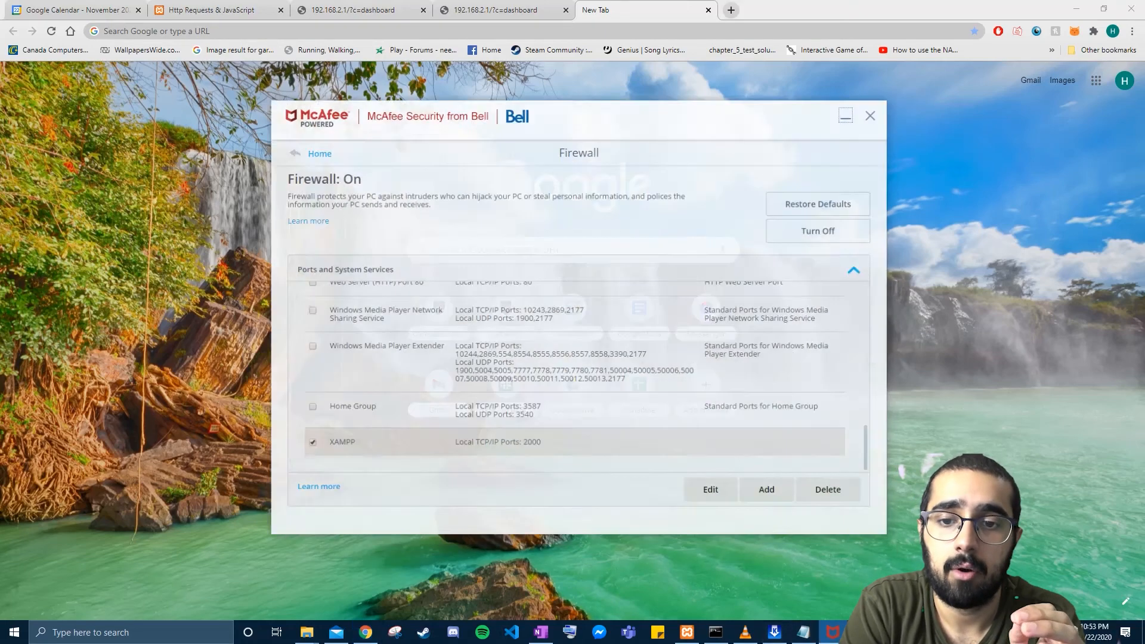
scroll(572, 356, up, 3)
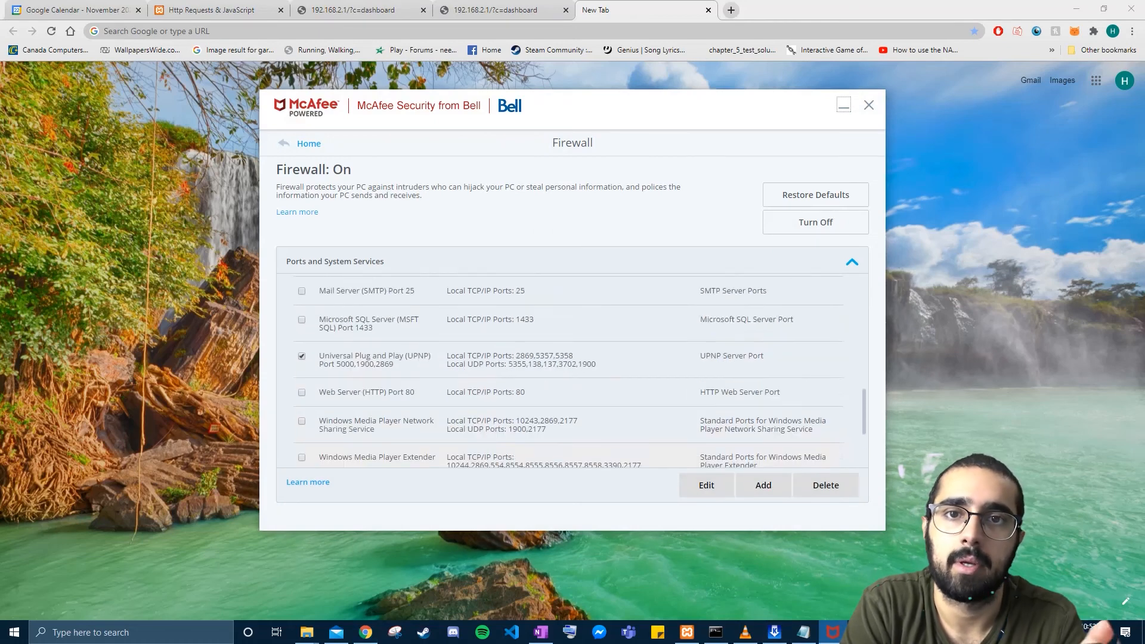
scroll(573, 357, down, 3)
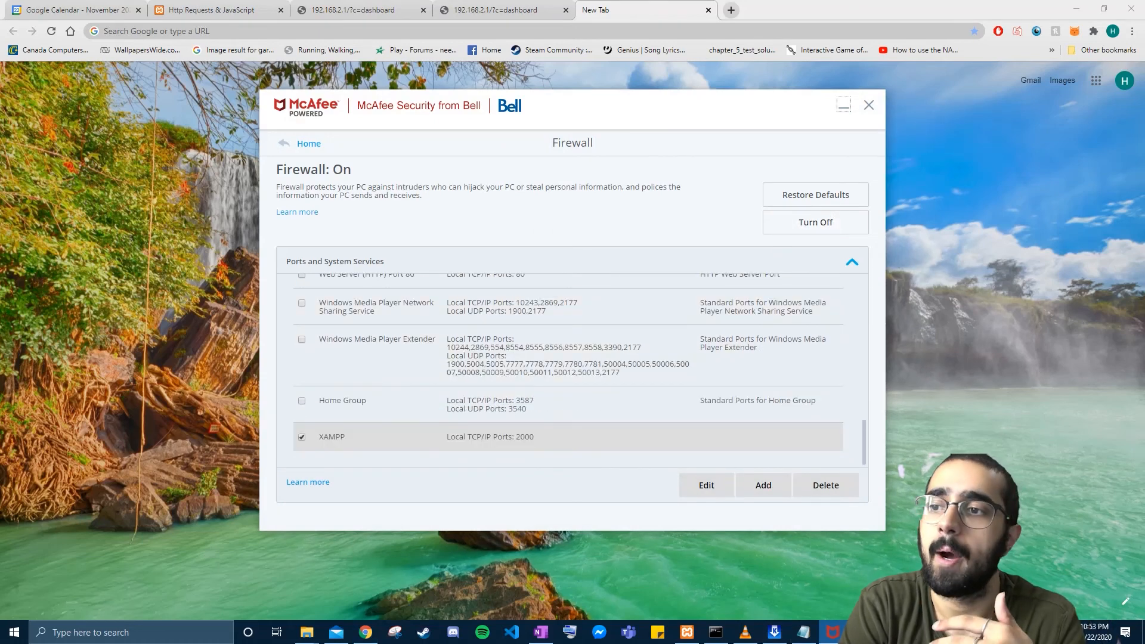
click(308, 144)
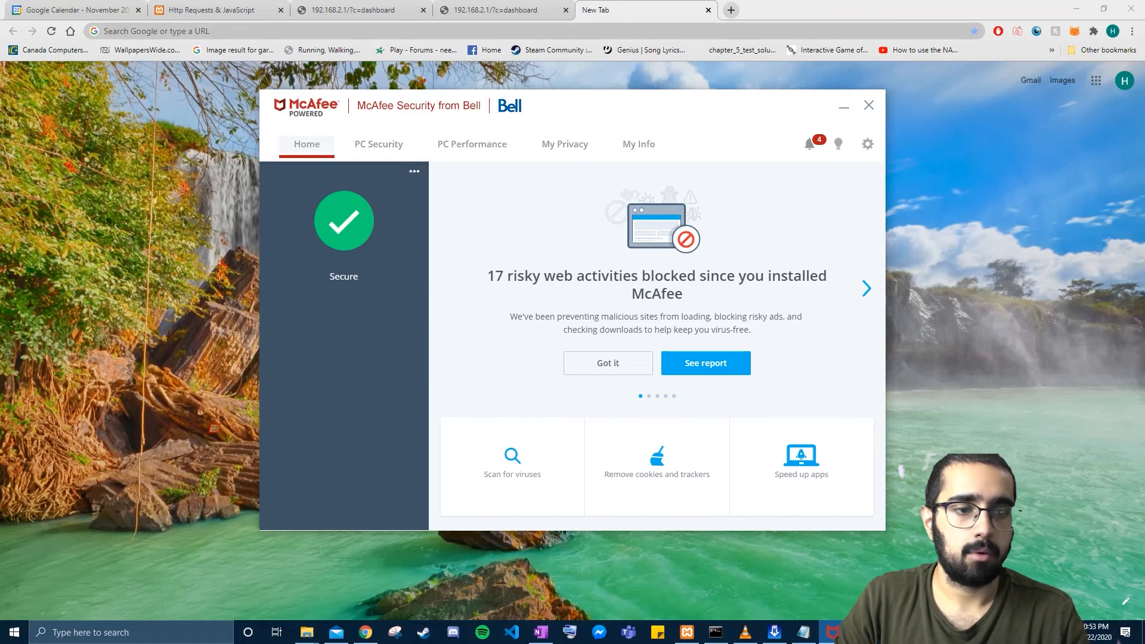
- Enter canyouseeme.org as the address in the new browser tab without loading it
click(156, 31)
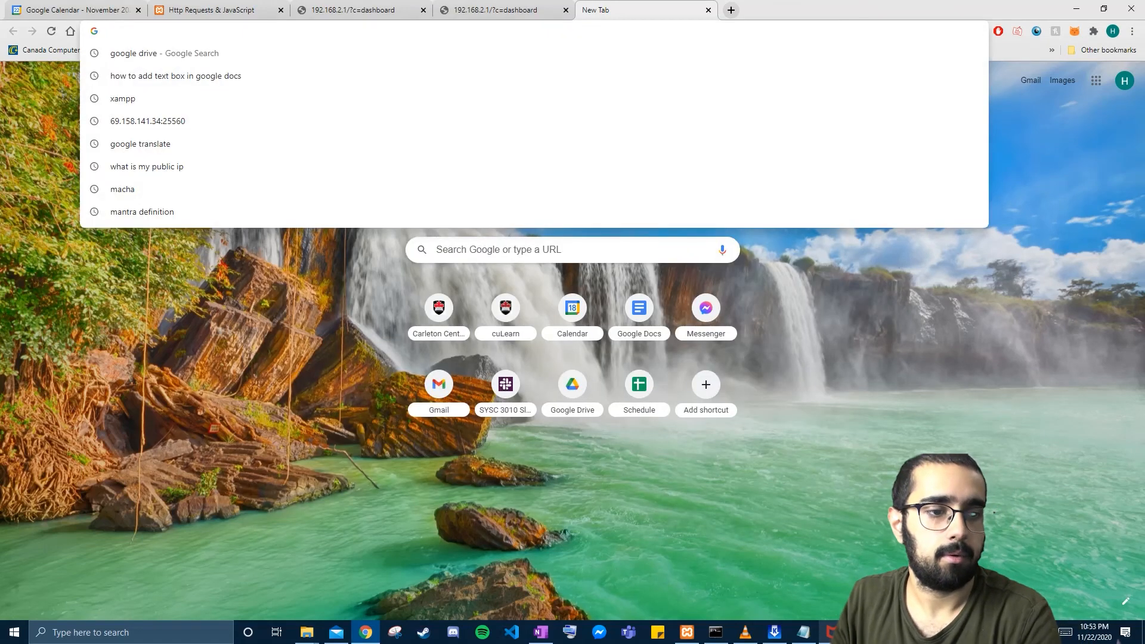
text(canyou)
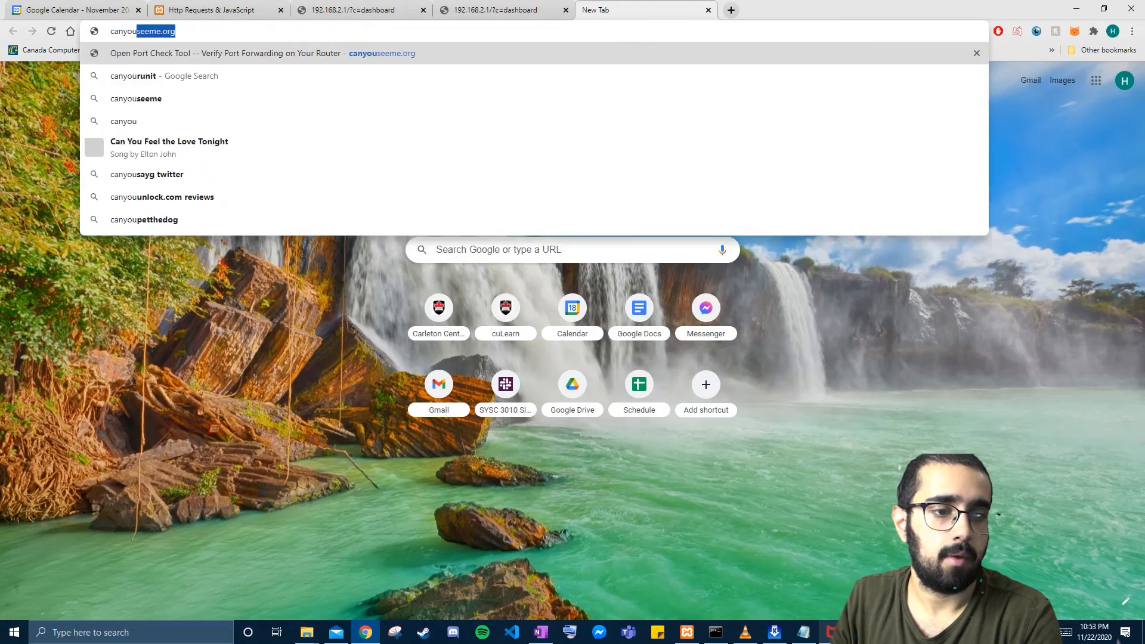
text(see.org)
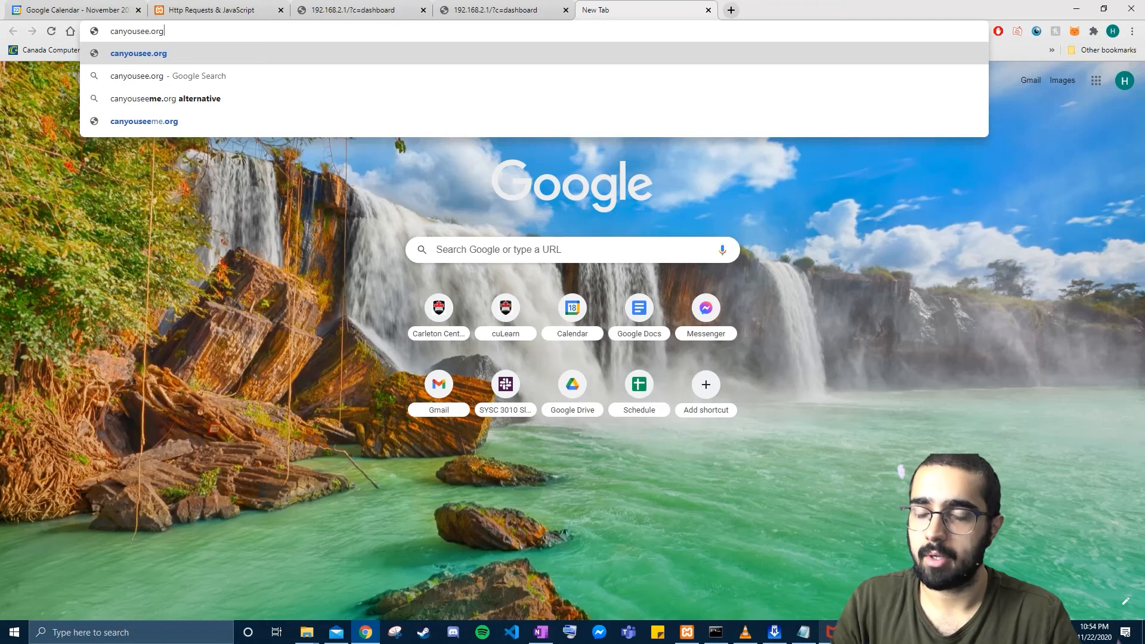
text(me)
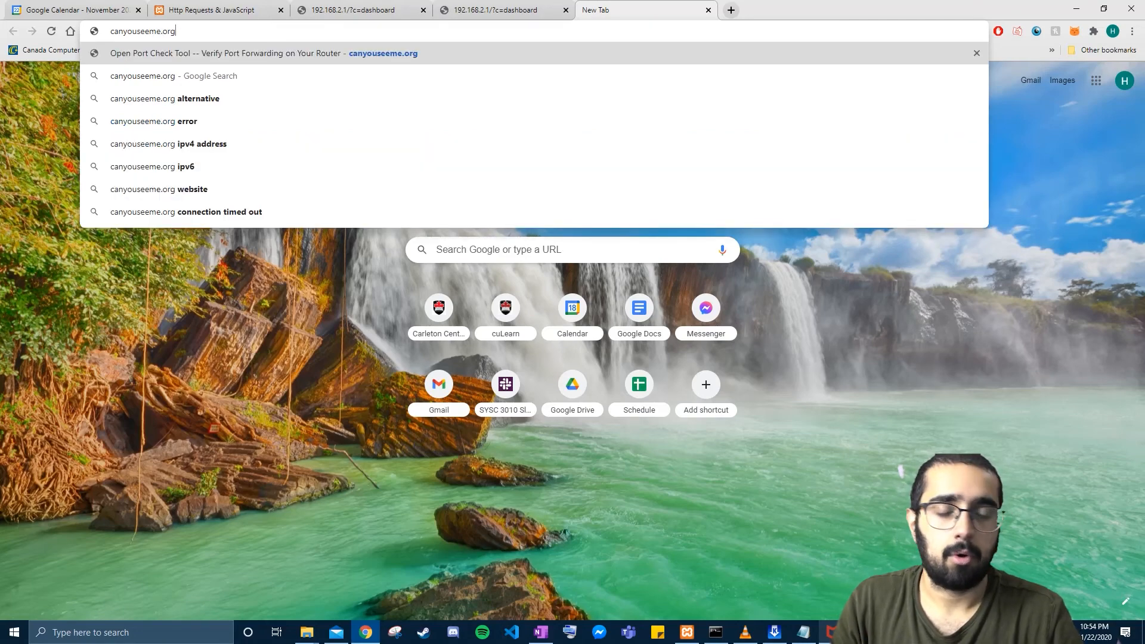
- Search Google for "what is my ip" in another new tab to look up the public IP address
key(ctrl+t)
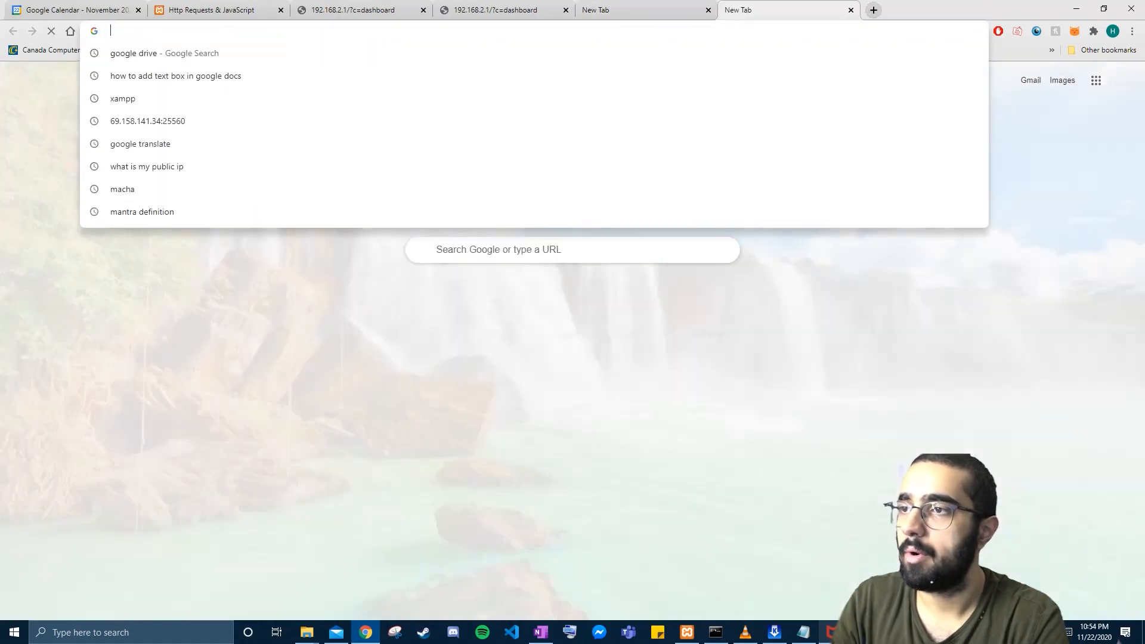
text(what)
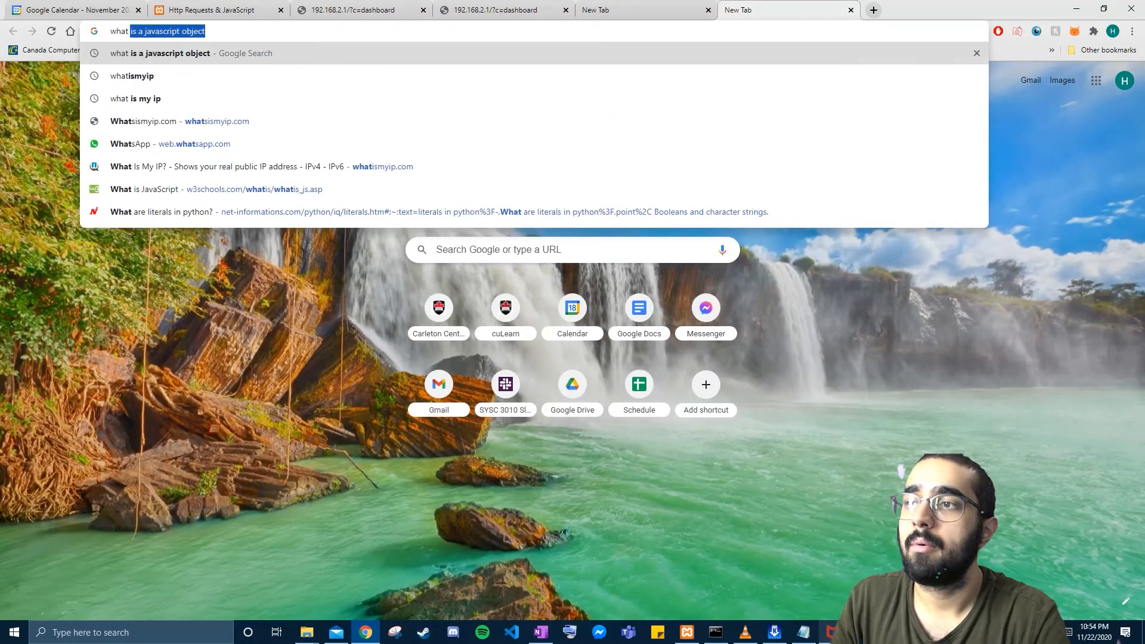
text( is my i)
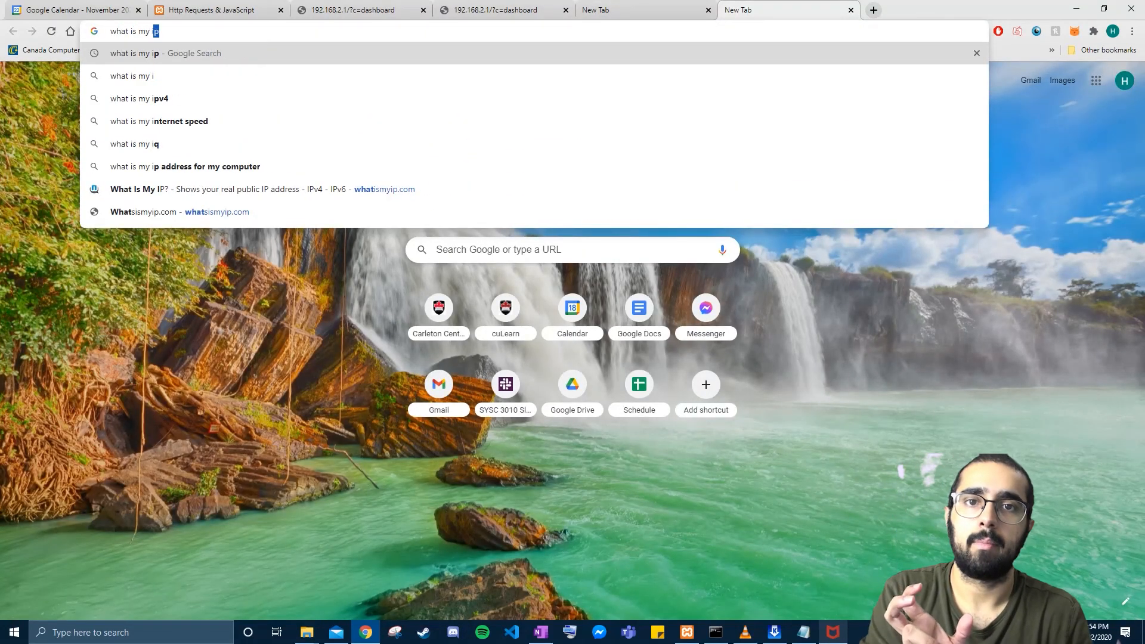
key(Return)
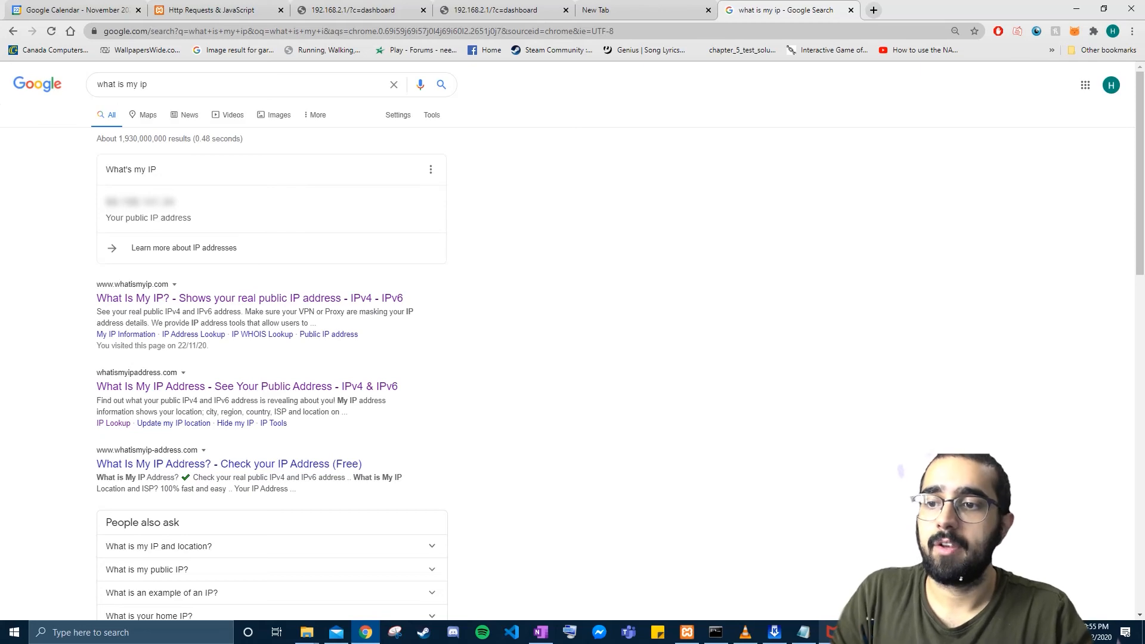
- Return to the tab with the canyouseeme.org address, highlight the address, and load the site
click(647, 11)
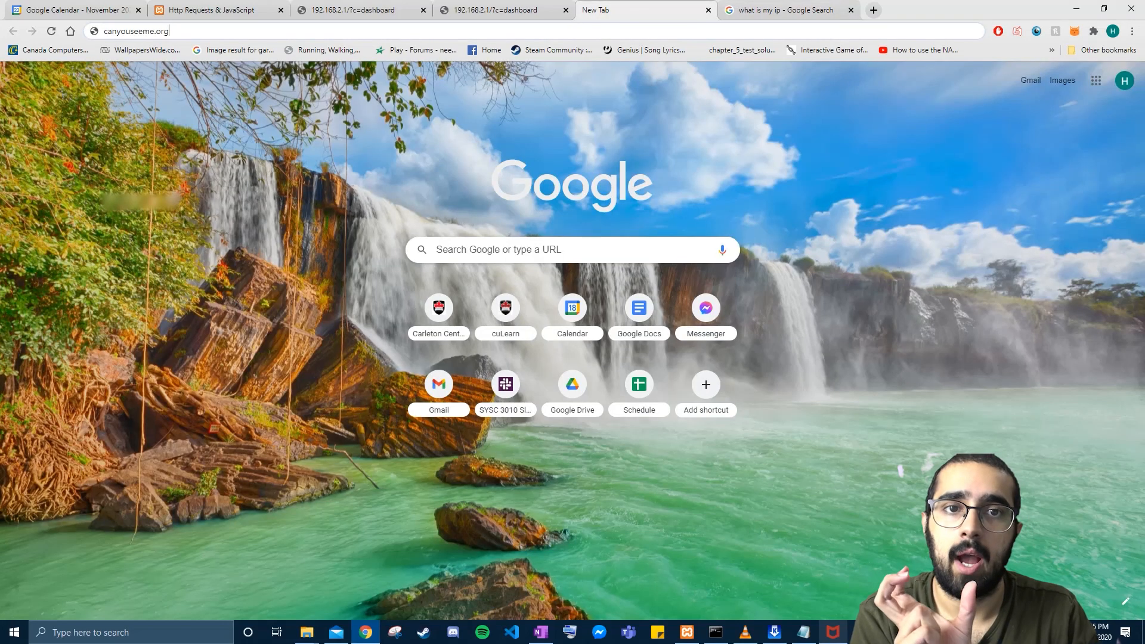
key(shift+Right)
key(shift+Right)
key(shift+Right)
key(shift+Right)
key(shift+Right)
key(shift+Right)
key(shift+Right)
key(shift+Right)
key(shift+Right)
key(shift+Right)
key(shift+Right)
key(shift+Right)
key(shift+Right)
key(shift+Right)
key(shift+Right)
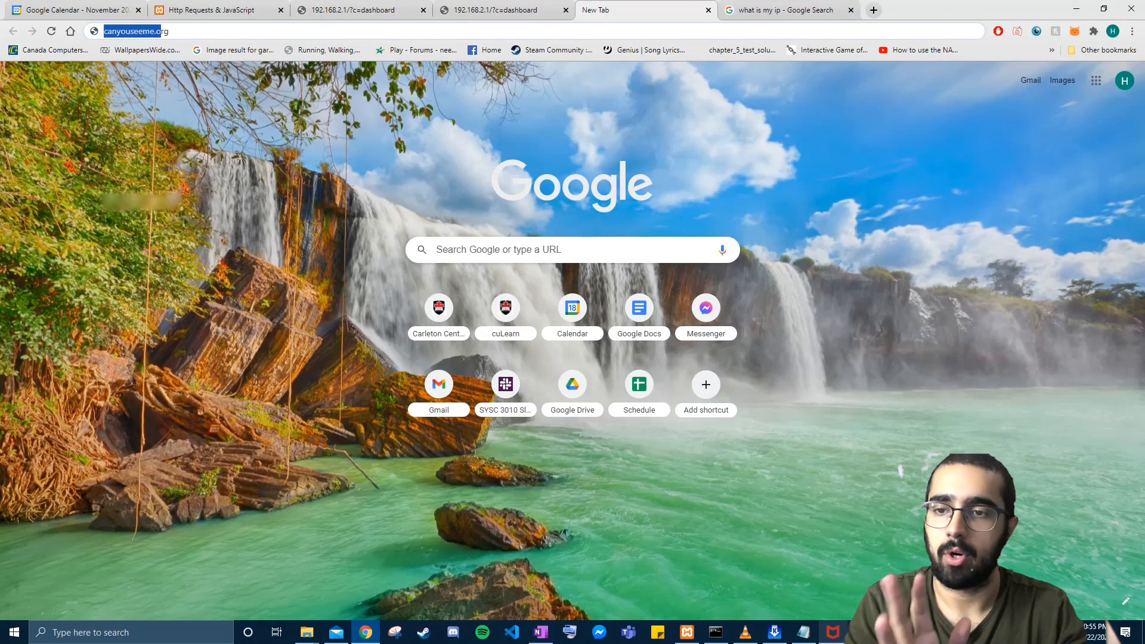
key(shift+Left)
key(shift+Left)
key(shift+Left)
key(shift+Left)
key(shift+Left)
key(shift+Left)
mouse_move(143, 31)
mouse_down()
mouse_move(132, 31)
mouse_move(165, 31)
mouse_up()
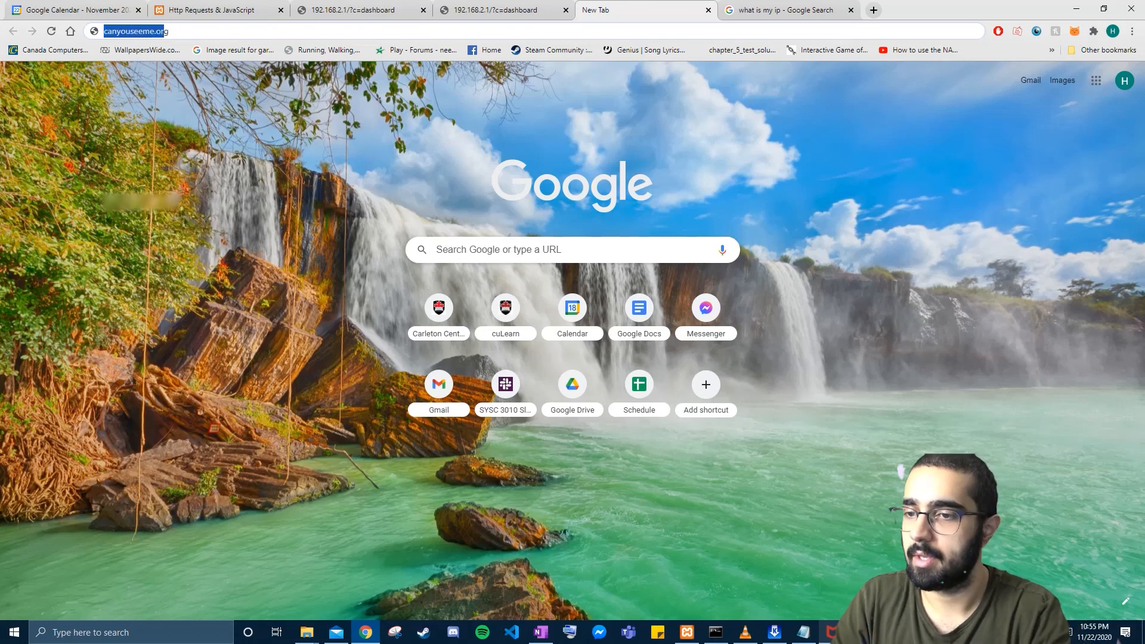
click(171, 31)
key(Return)
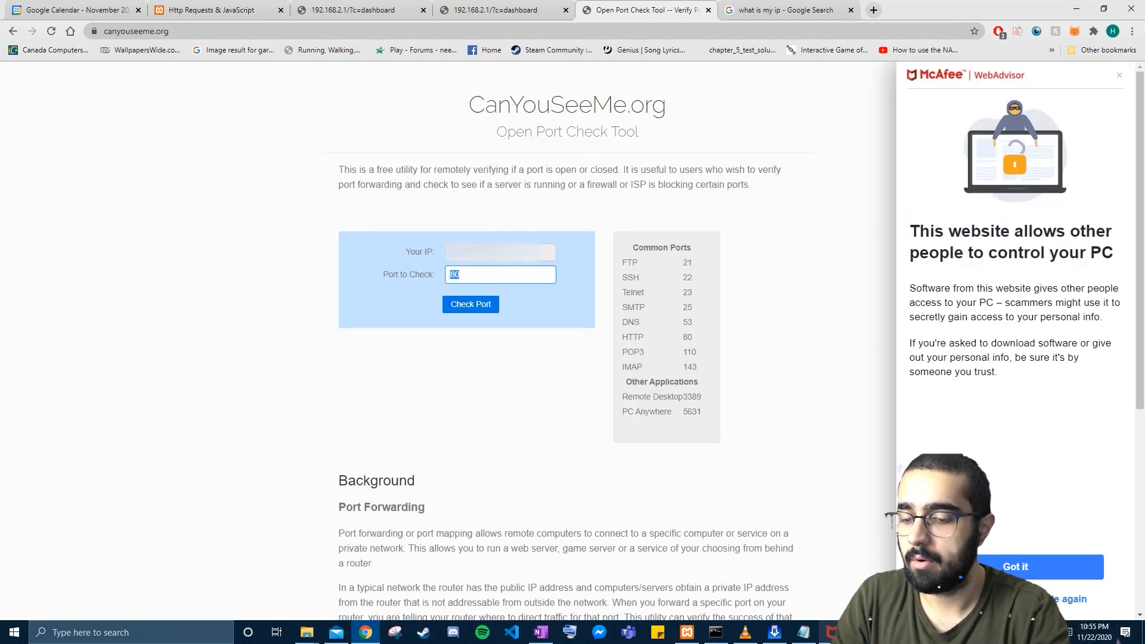
- Check whether port 2000 is open and examine the result message
text(2000)
key(Return)
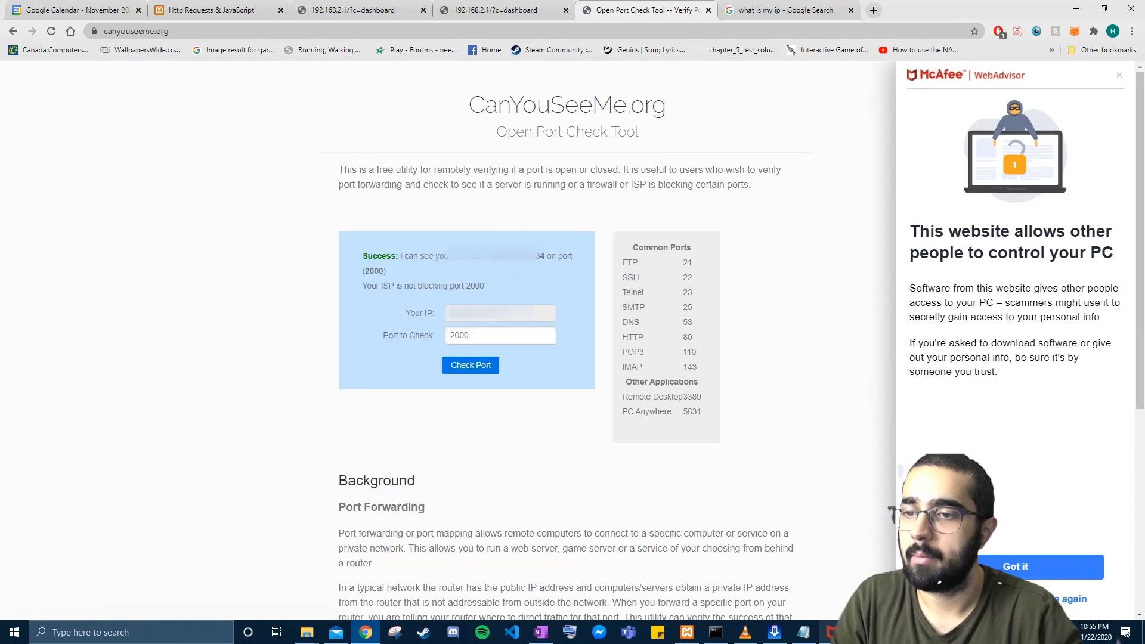
drag(363, 257, 362, 286)
click(398, 256)
click(485, 287)
click(362, 286)
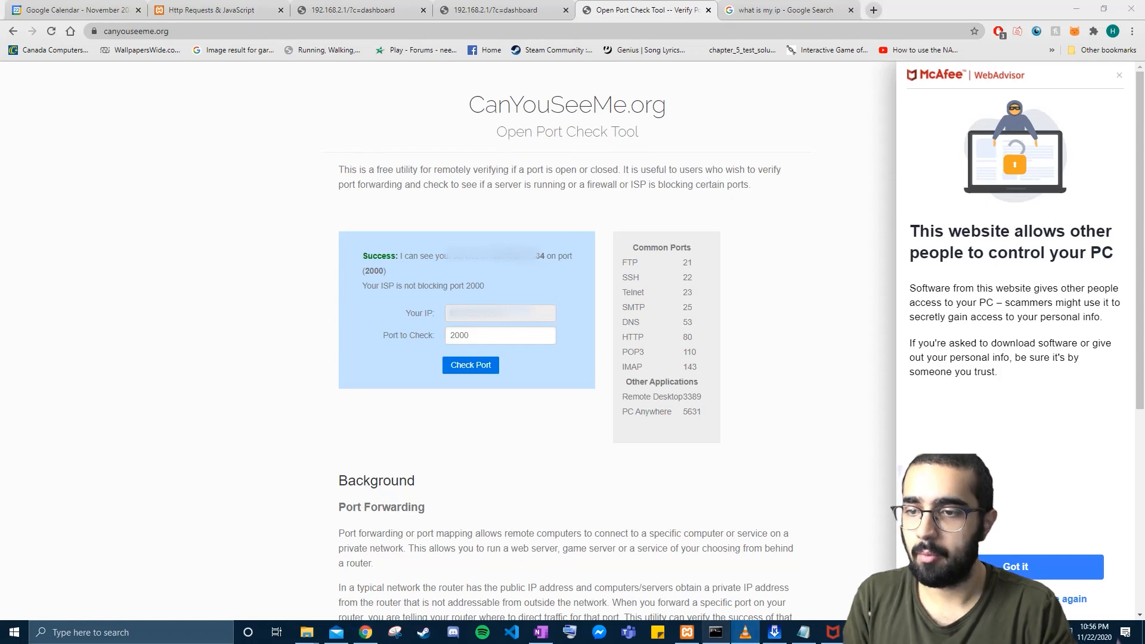
- Switch to the XAMPP Control Panel and maximize its window
click(687, 634)
drag(835, 212, 727, 1)
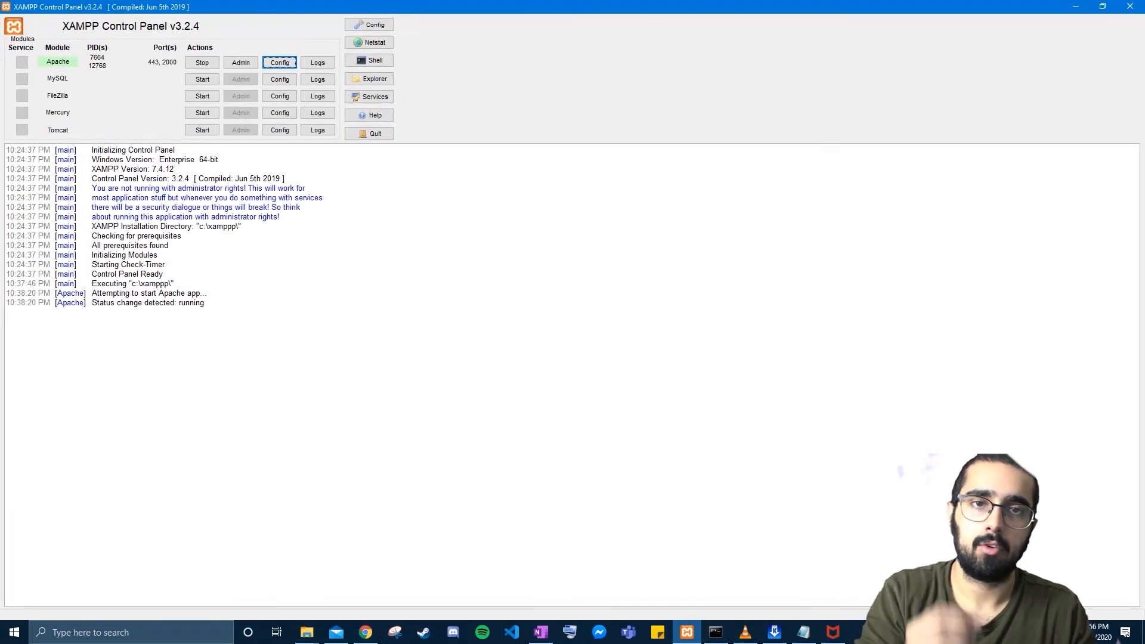